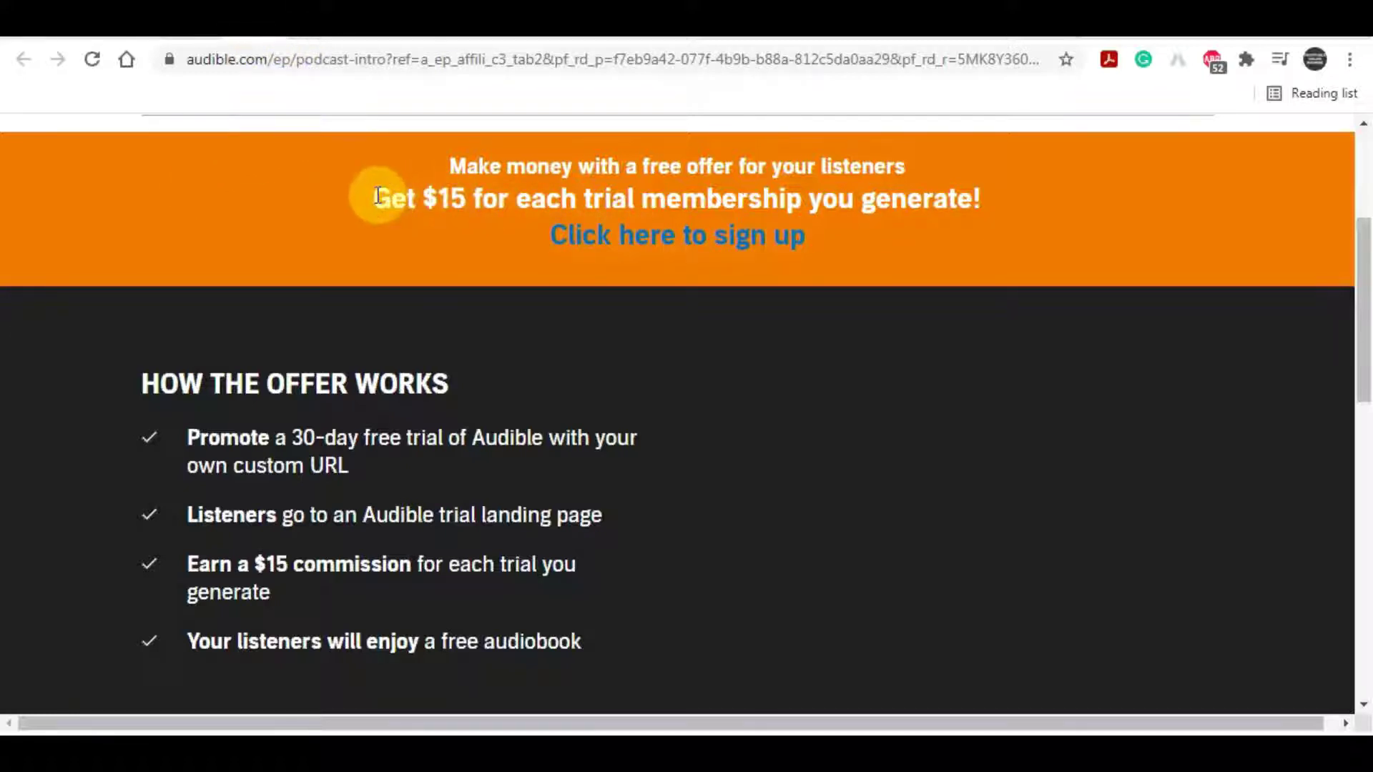
# Step: Highlight the $15-per-trial offer headline on the Audible podcast-intro page
pyautogui.moveTo(374, 196); pyautogui.dragTo(998, 206)
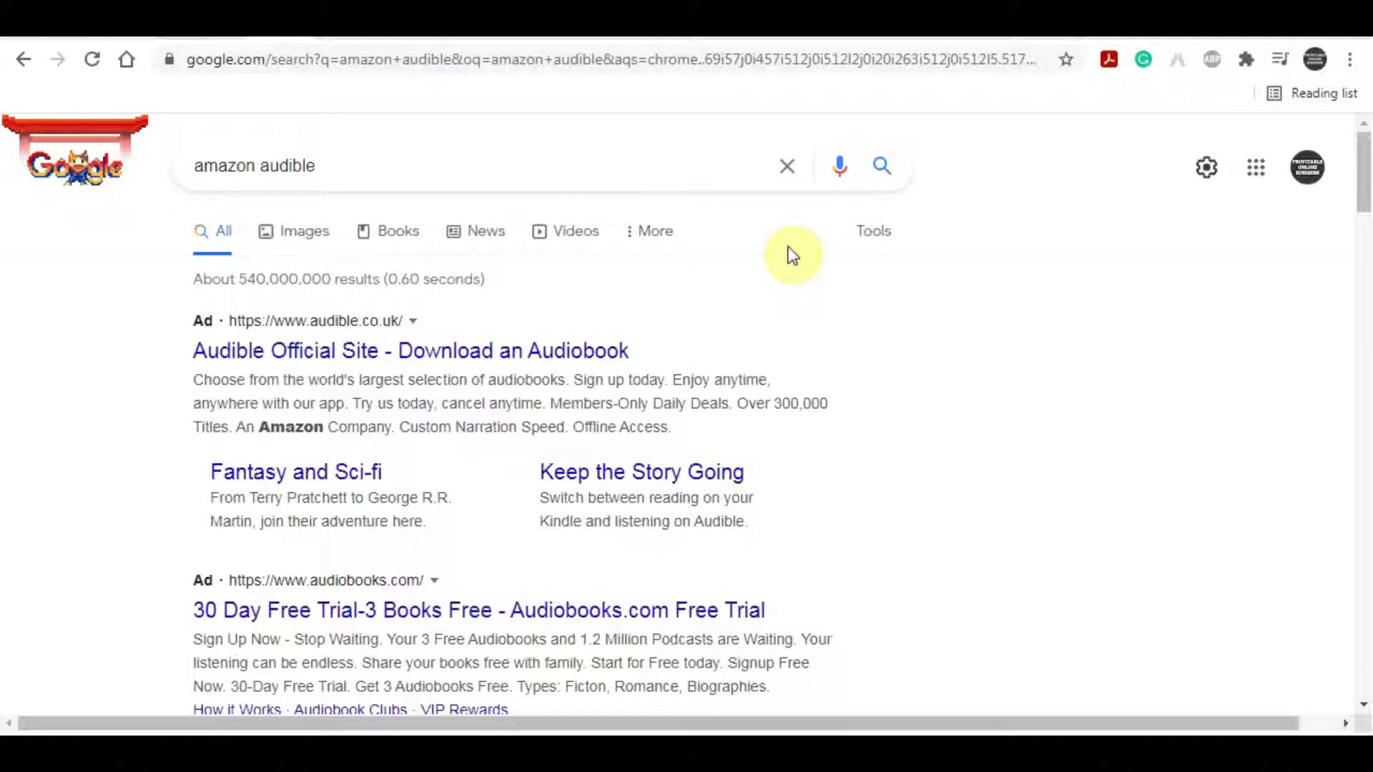
pyautogui.click(362, 170)
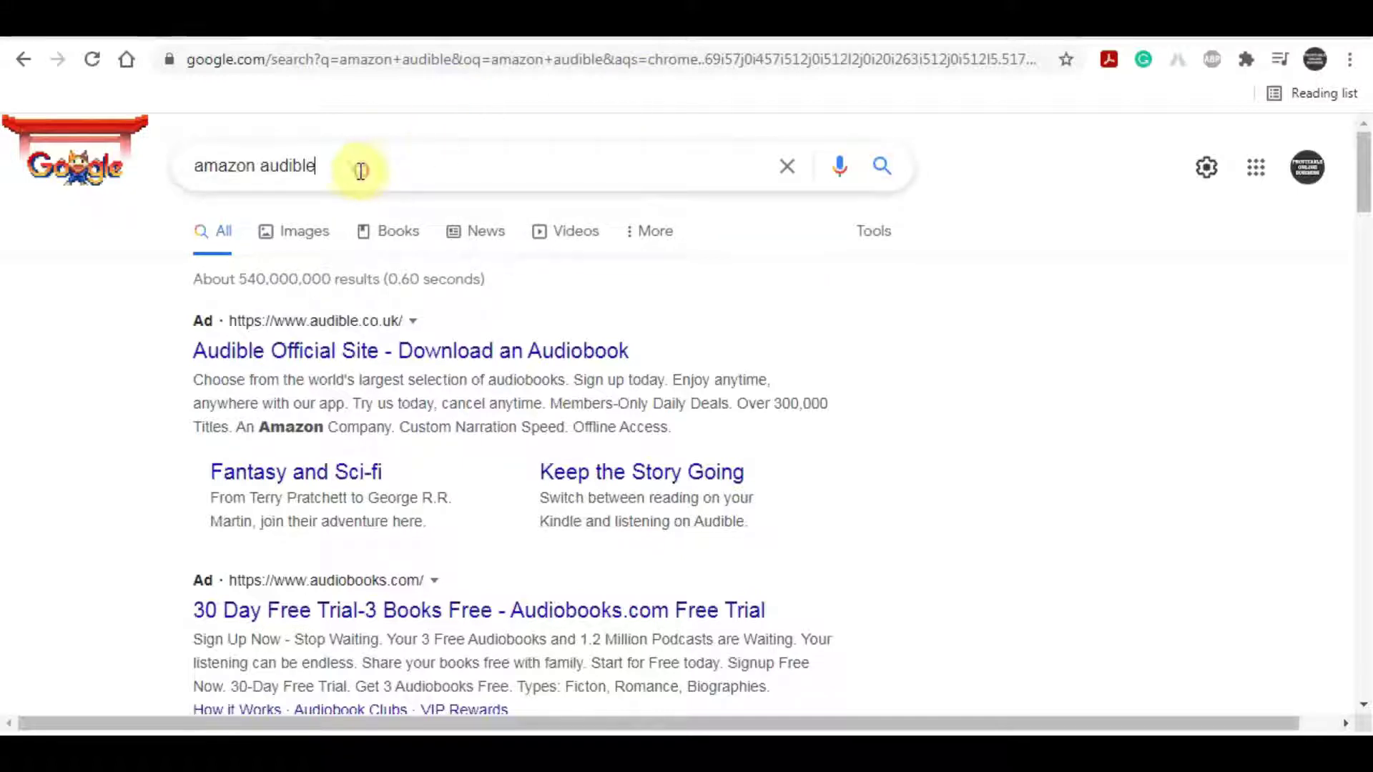
pyautogui.moveTo(362, 170); pyautogui.dragTo(175, 174)
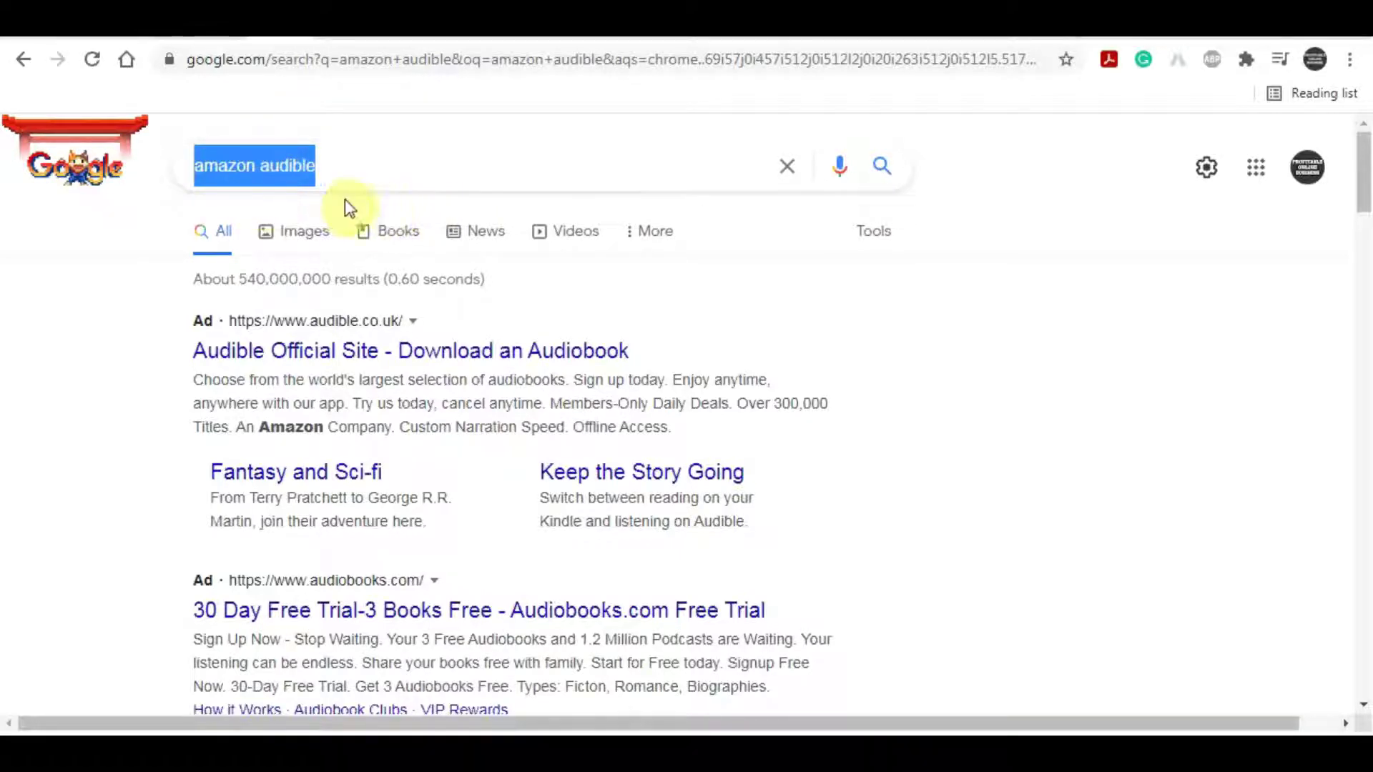
pyautogui.scroll(-3, 215, 228)
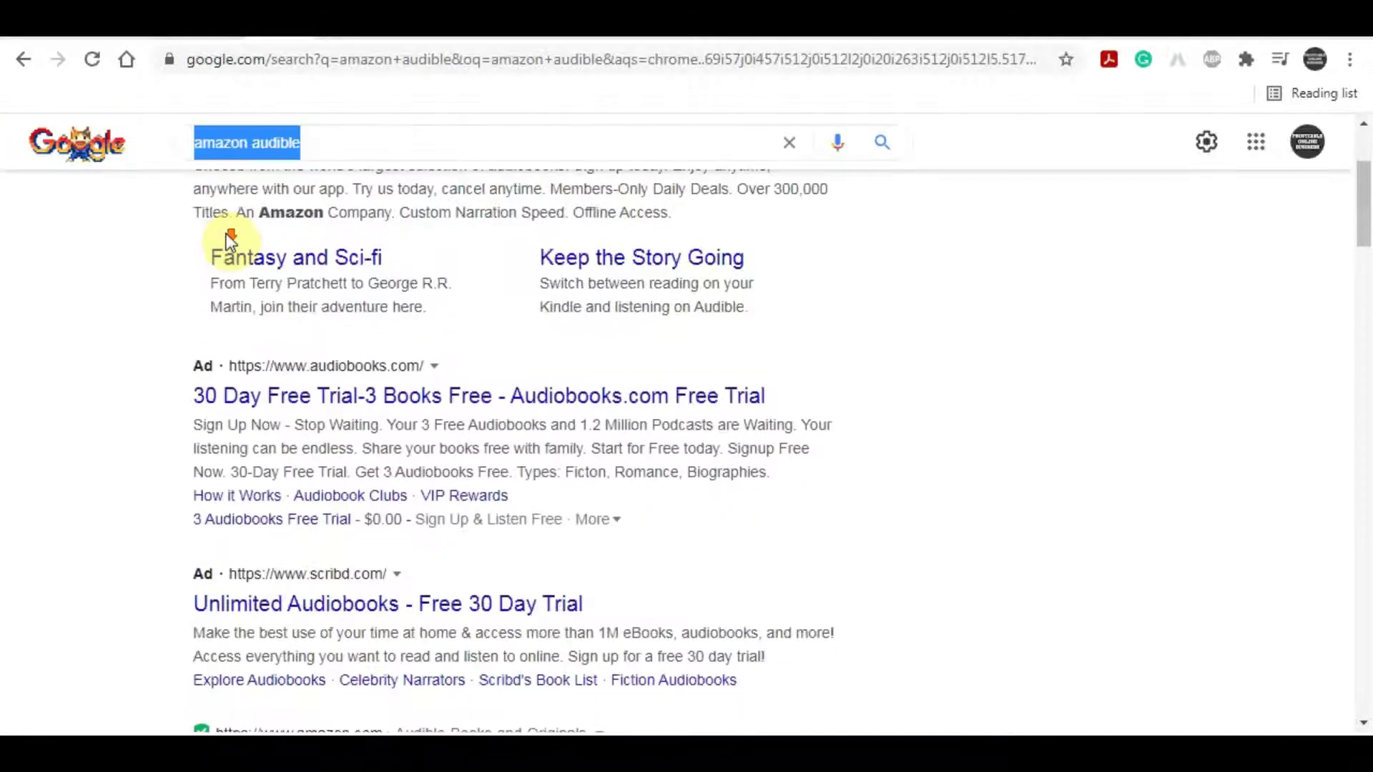
pyautogui.scroll(-5, 231, 240)
pyautogui.click(186, 338)
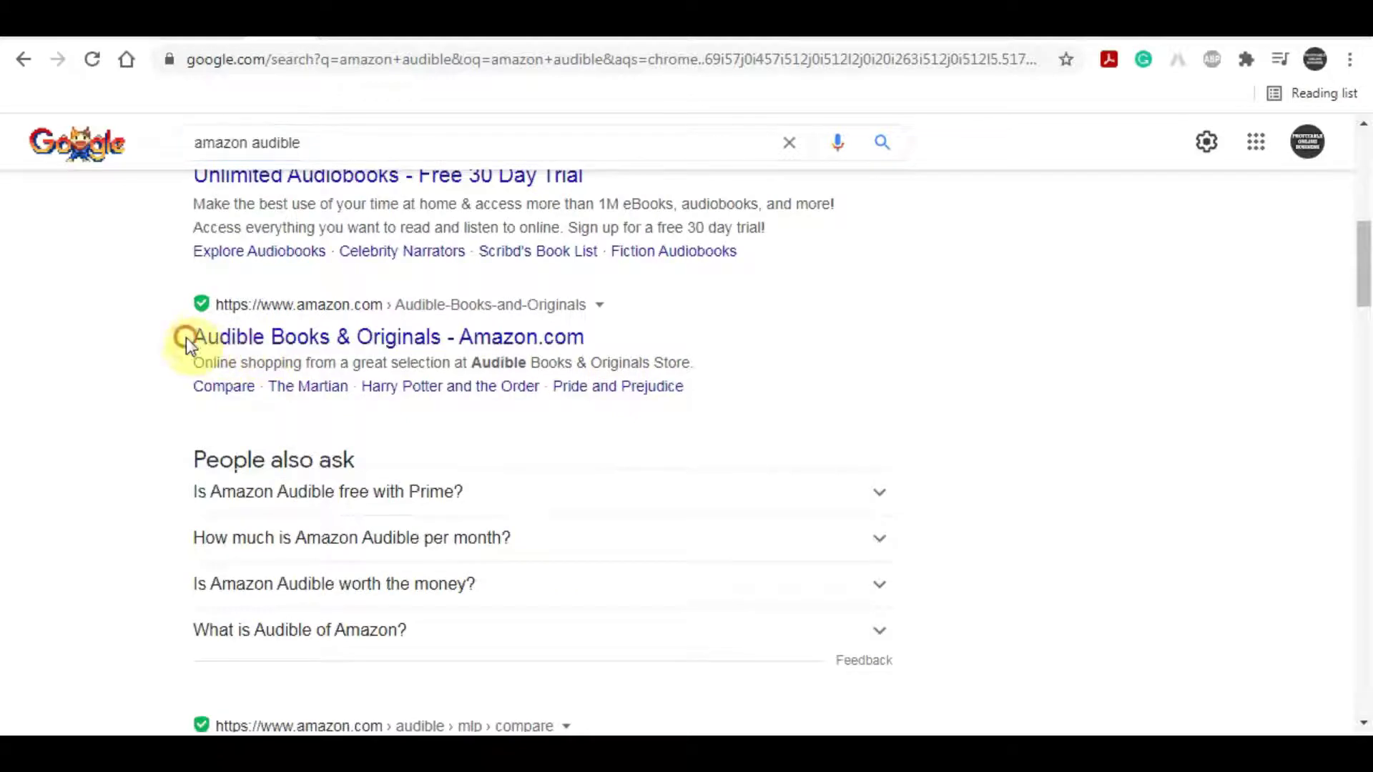
pyautogui.moveTo(186, 337); pyautogui.dragTo(557, 358)
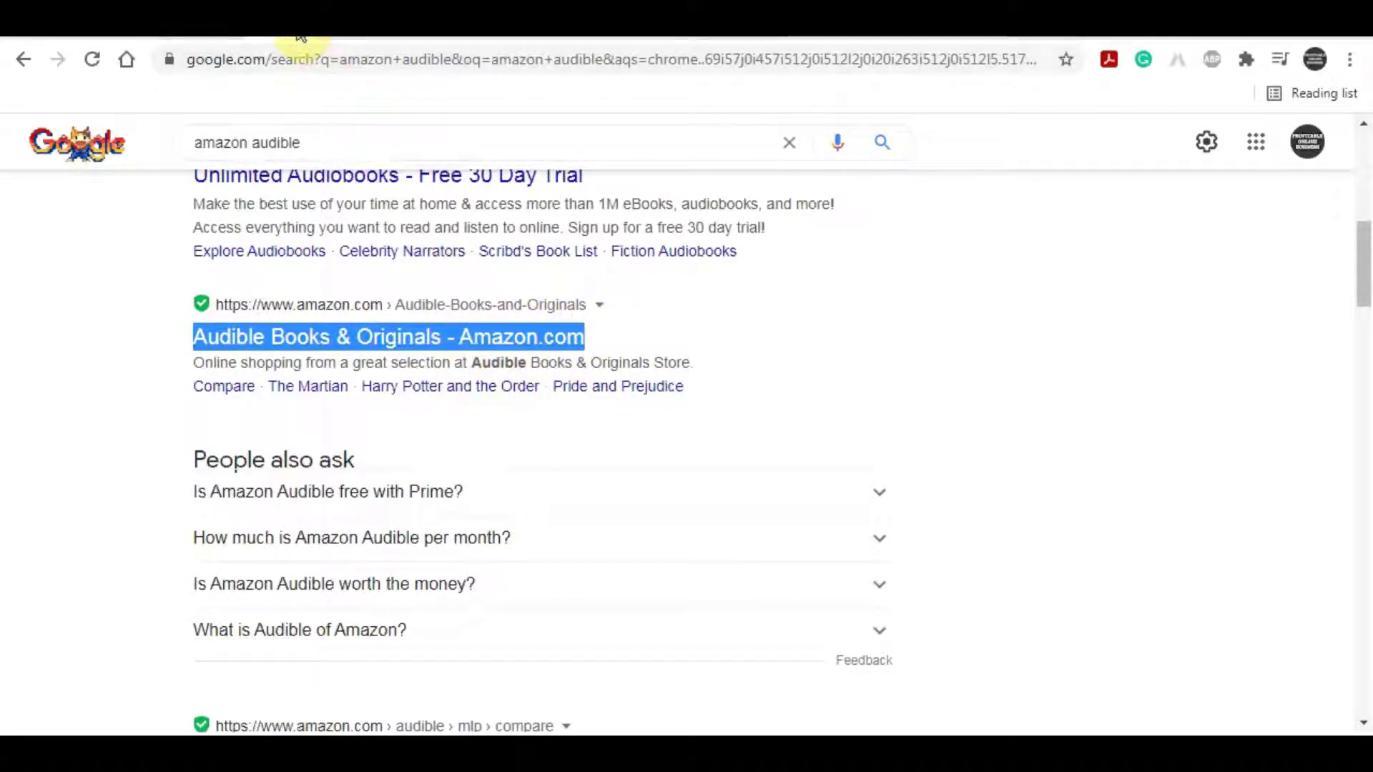
# Step: Open audible.com from the search results and highlight the free 30-day trial line
pyautogui.click(444, 337)
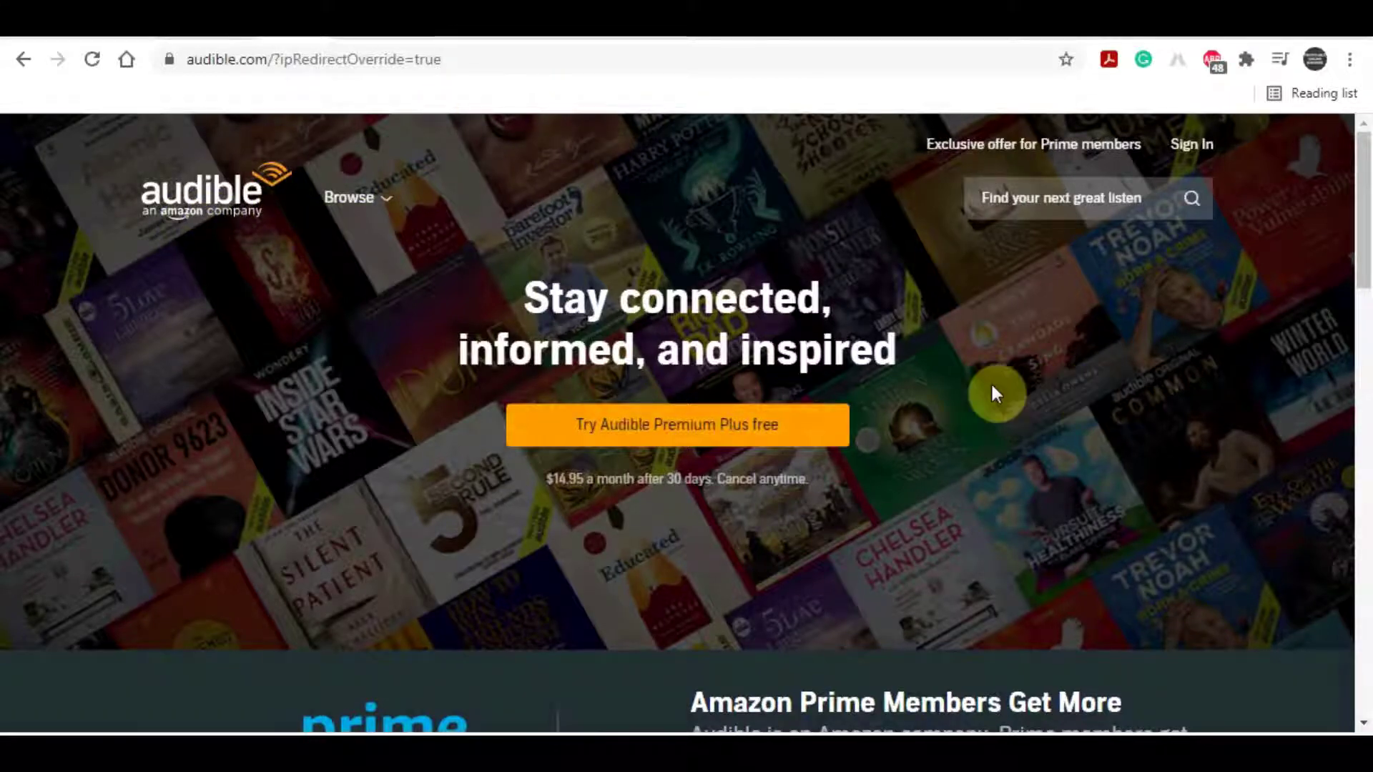
pyautogui.scroll(-4, 981, 380)
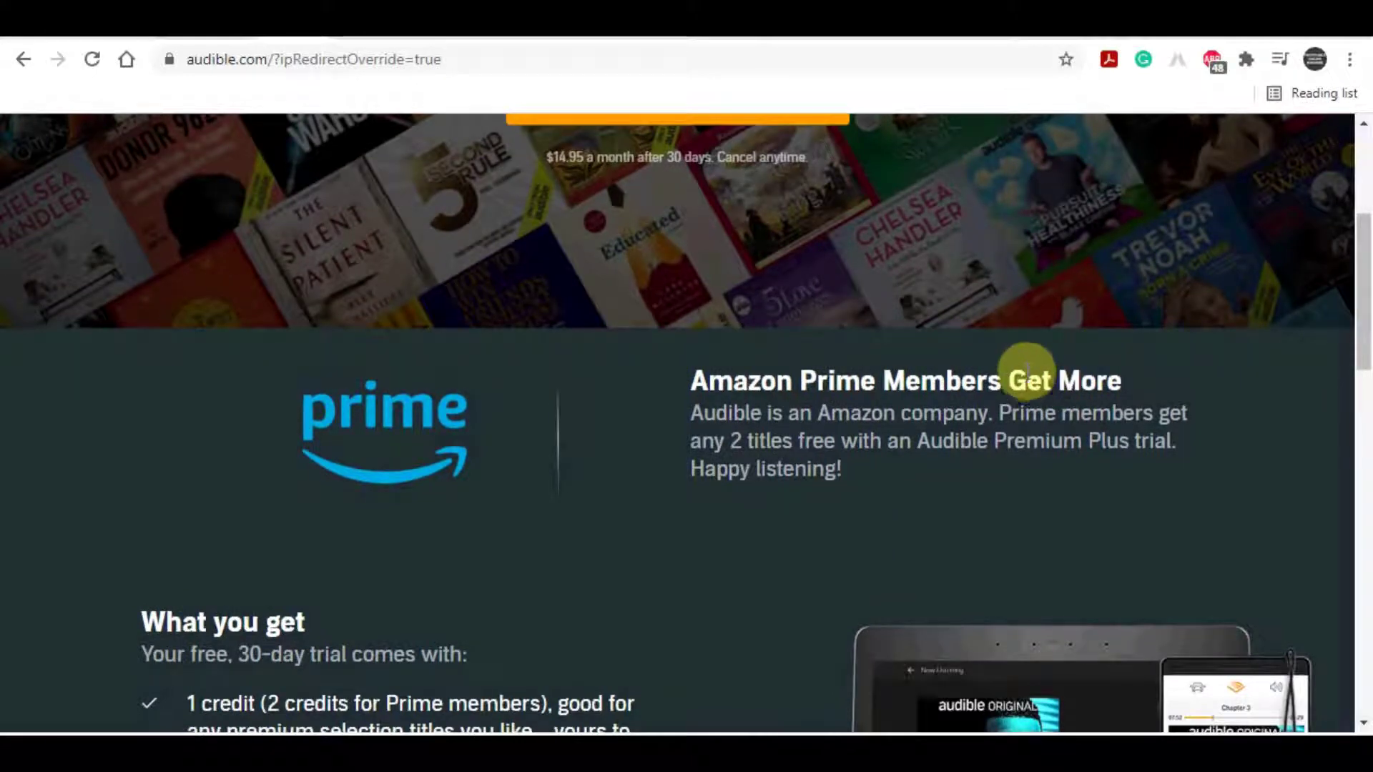
pyautogui.scroll(-4, 1028, 377)
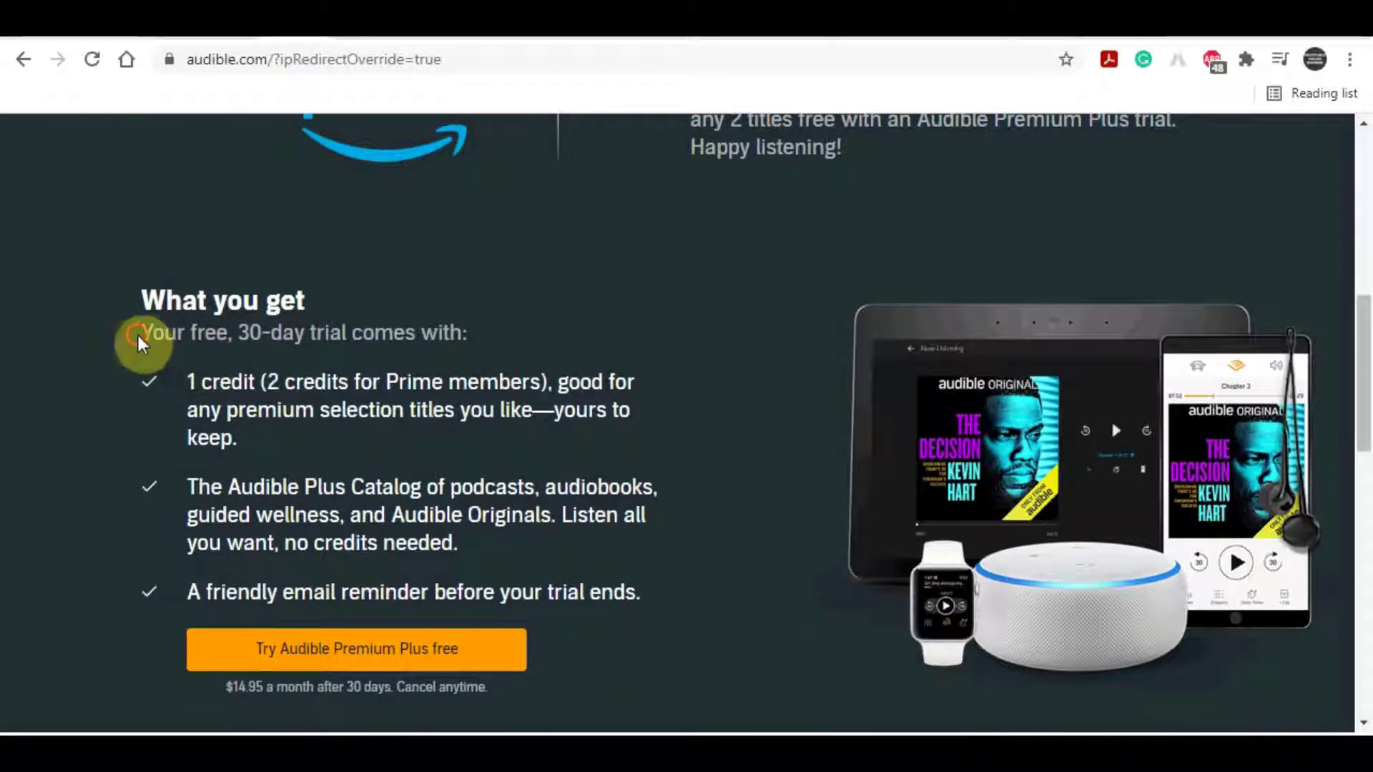
pyautogui.moveTo(138, 336); pyautogui.dragTo(492, 341)
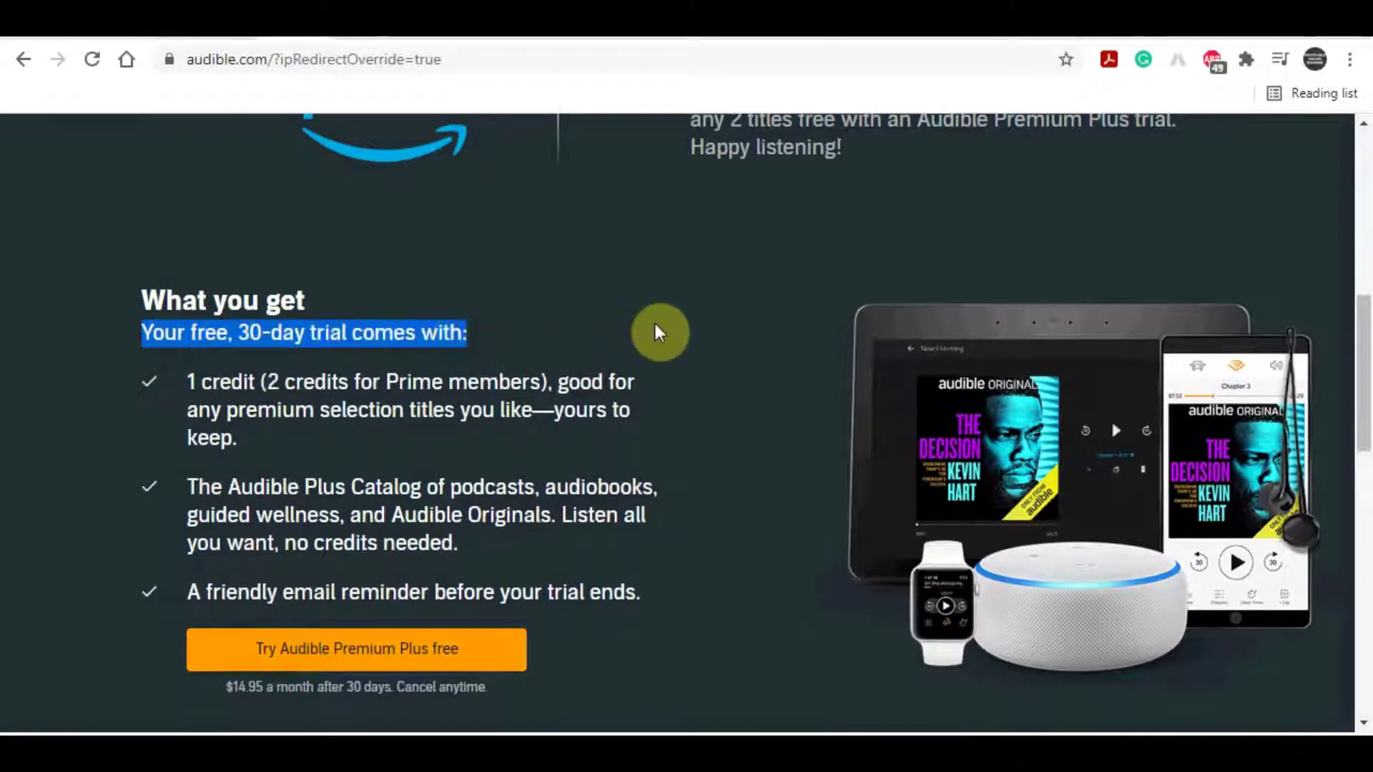
# Step: Scroll through the Premium Plus trial details and open the Browse categories menu
pyautogui.scroll(-3, 465, 439)
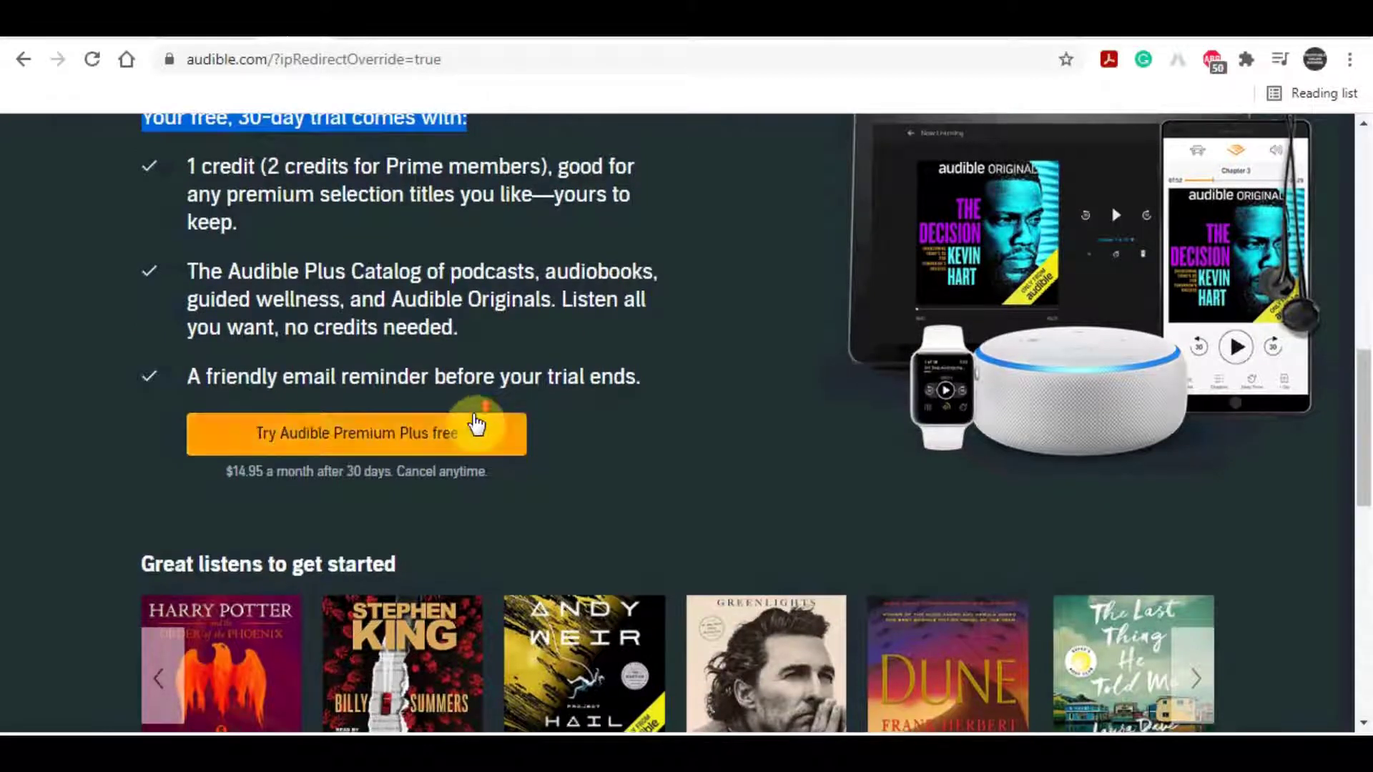
pyautogui.scroll(-2, 476, 429)
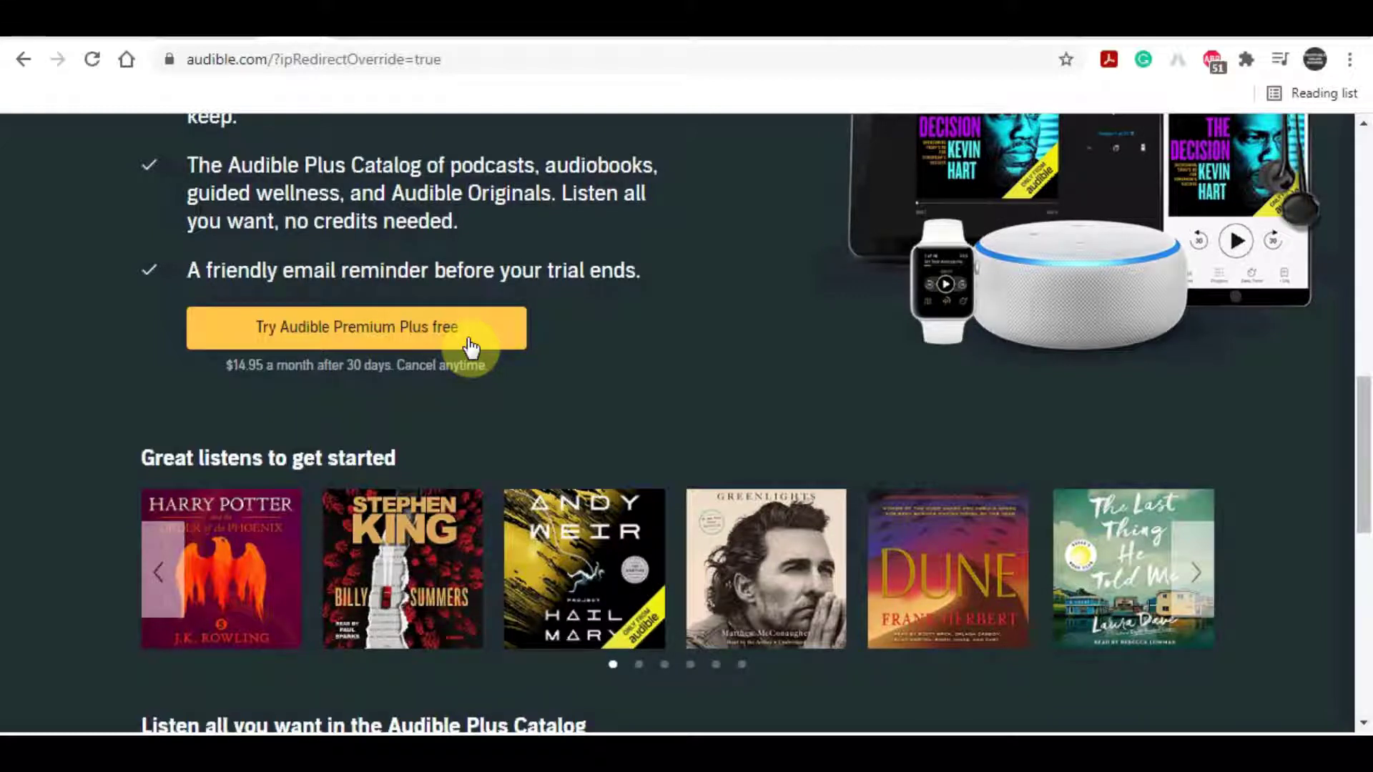
pyautogui.scroll(-2, 470, 348)
pyautogui.scroll(-8, 471, 348)
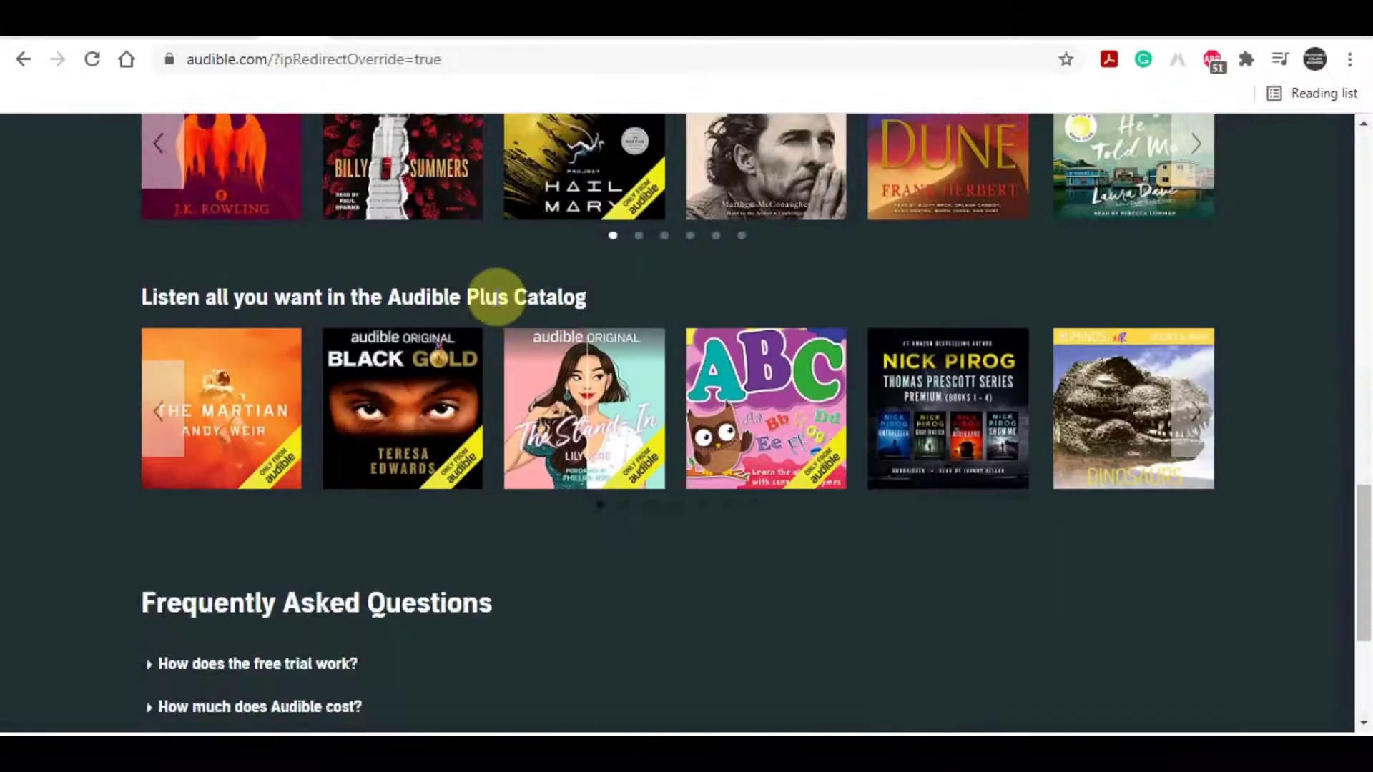
pyautogui.scroll(14, 545, 398)
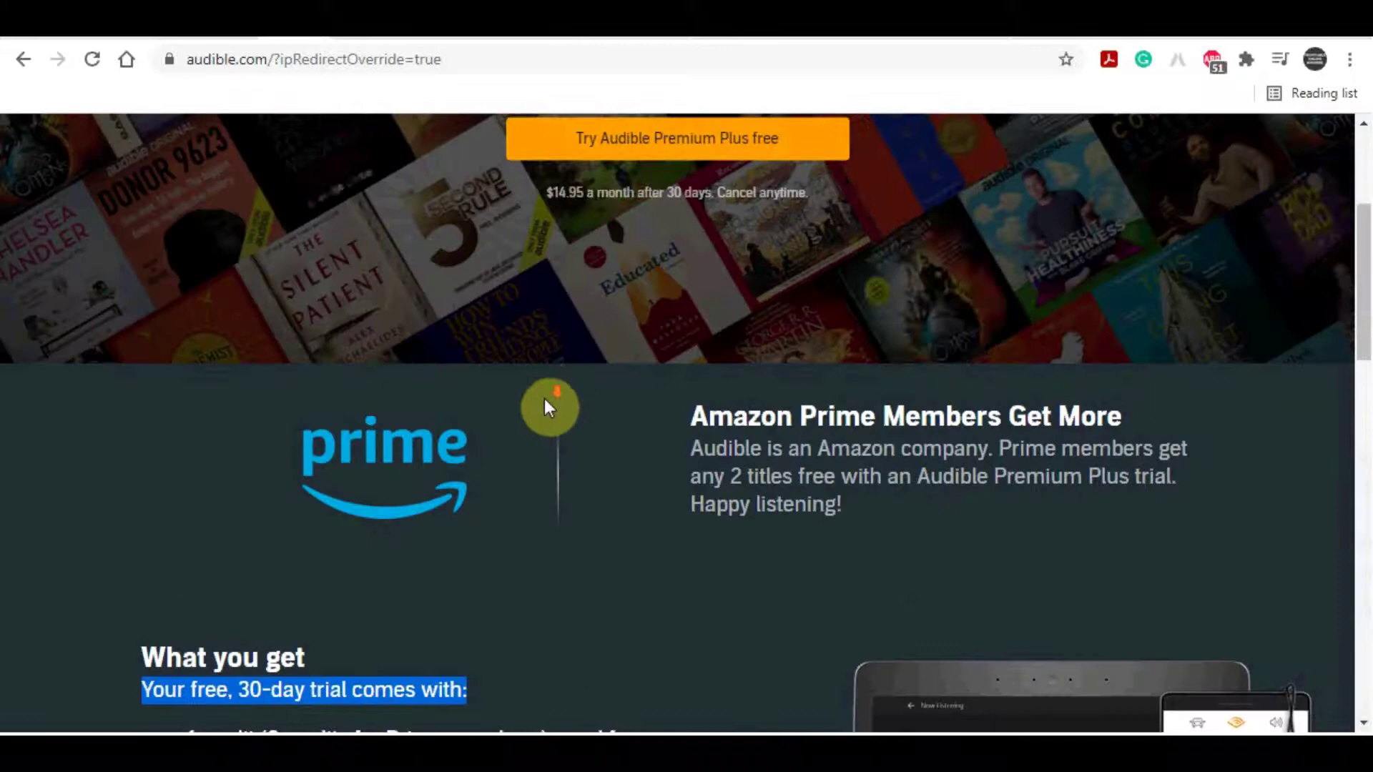
pyautogui.scroll(-3, 546, 404)
pyautogui.scroll(7, 547, 408)
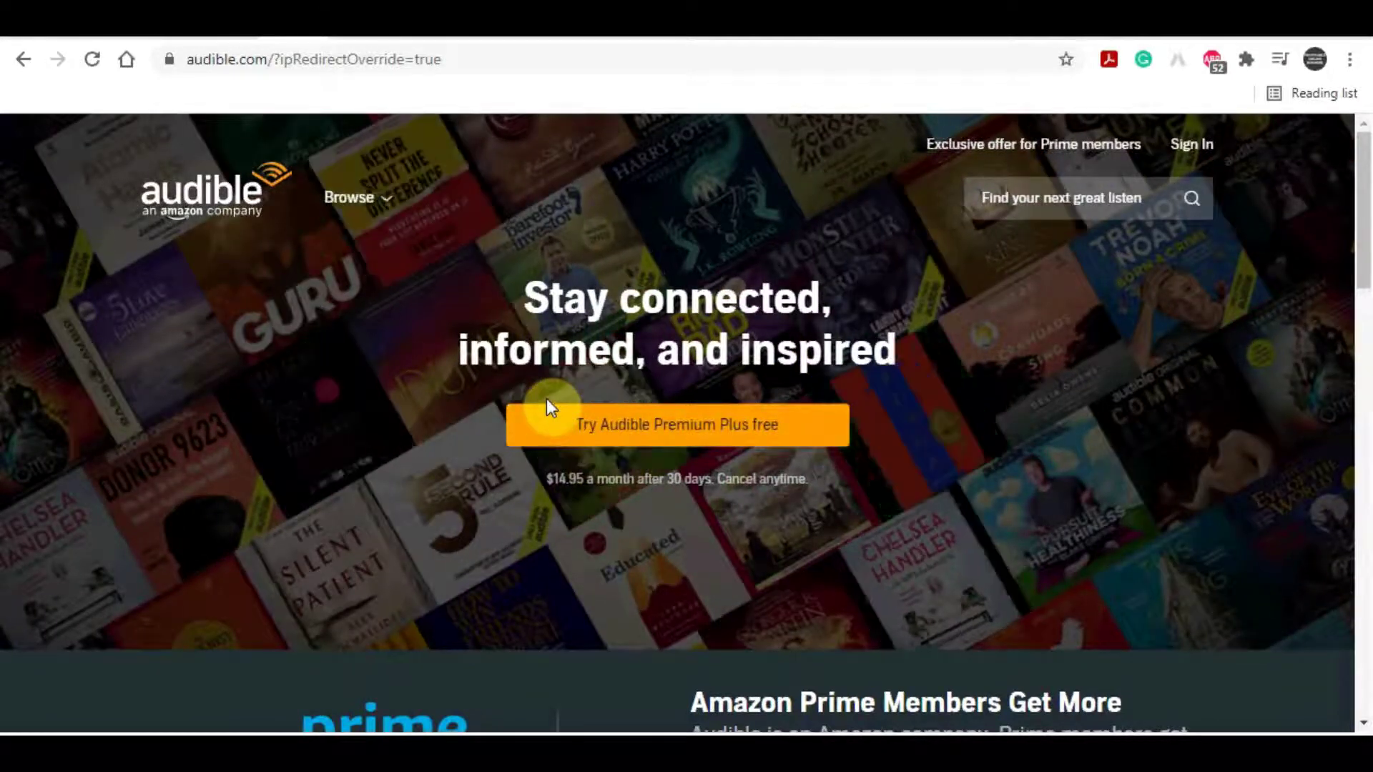
pyautogui.click(350, 197)
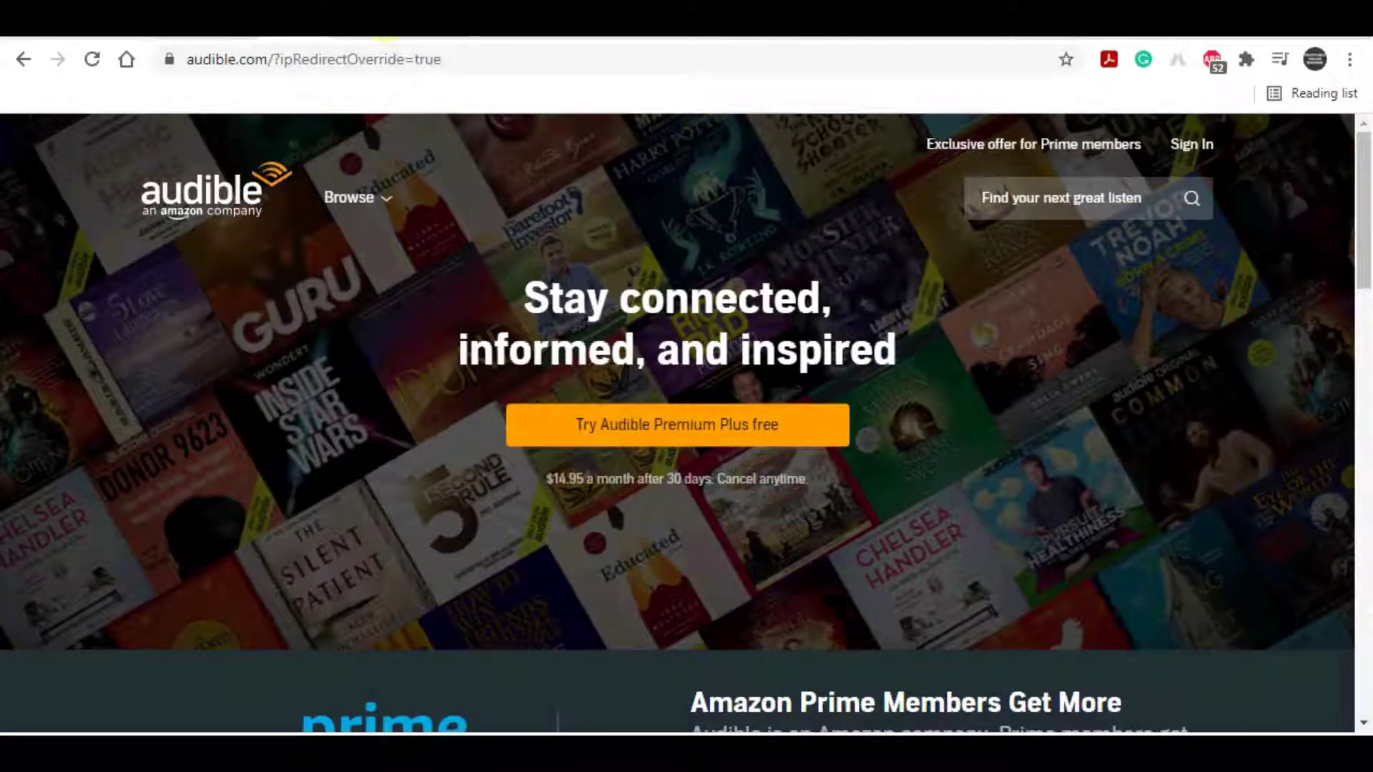
# Step: Go back to the 'audible affiliate' results and open the Audible Affiliate Program intro page
pyautogui.hotkey('alt', 'Left')
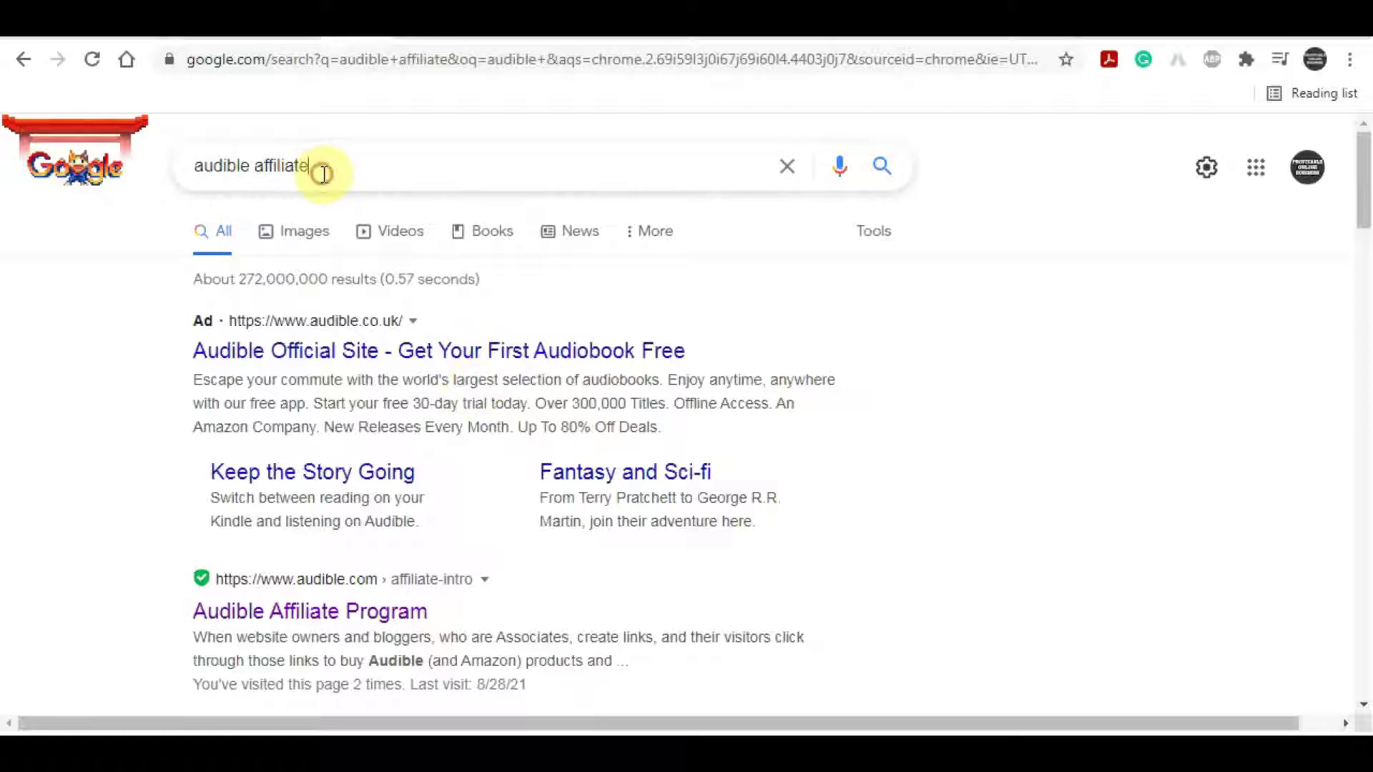
pyautogui.moveTo(319, 170); pyautogui.dragTo(182, 175)
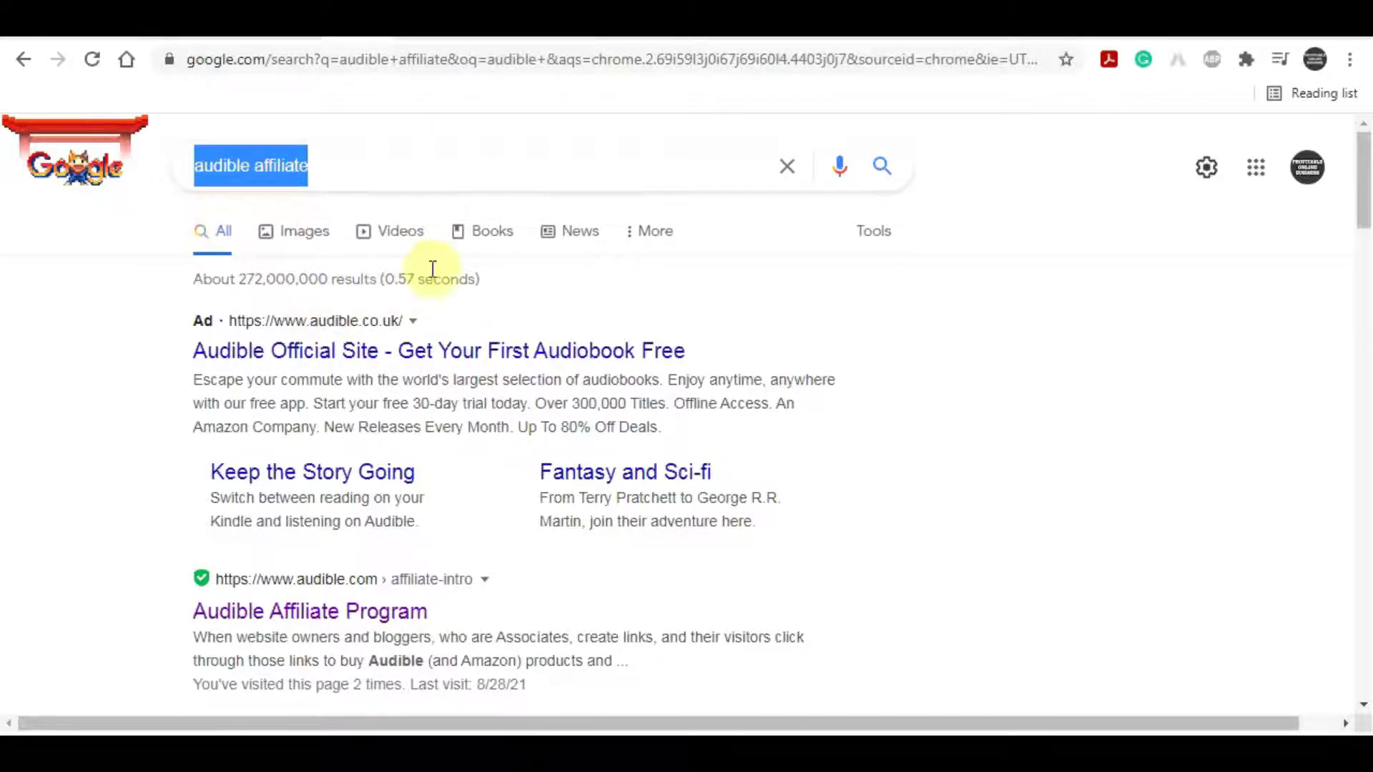
pyautogui.scroll(-1, 337, 344)
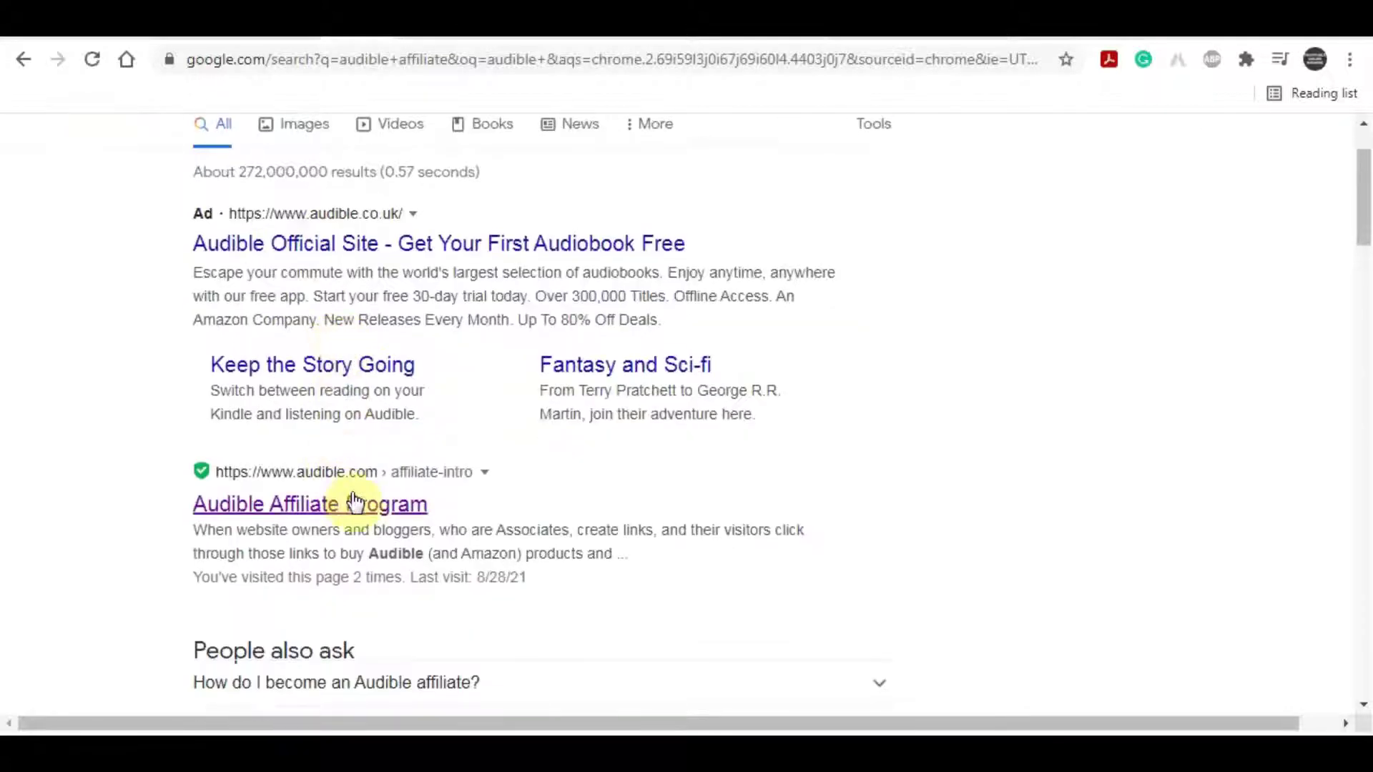
pyautogui.click(306, 513)
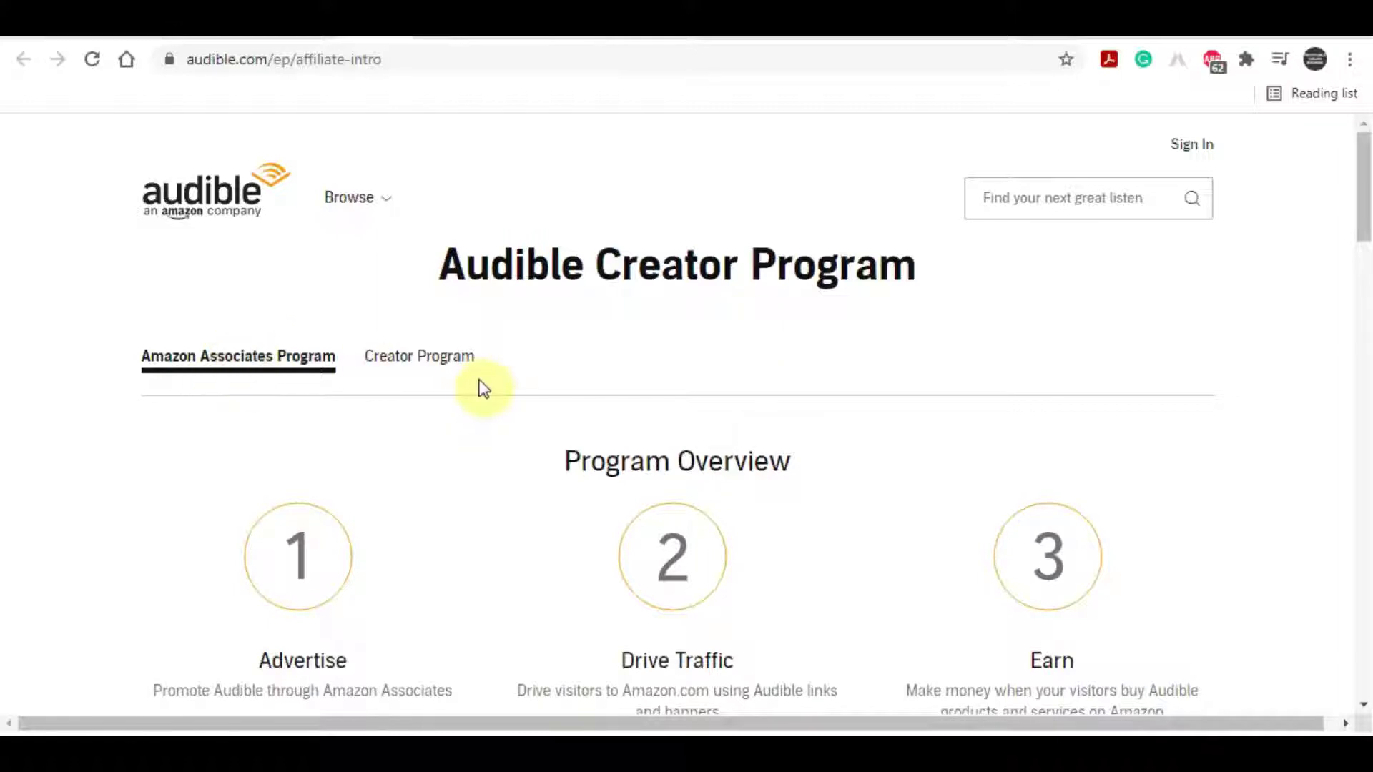
pyautogui.click(444, 357)
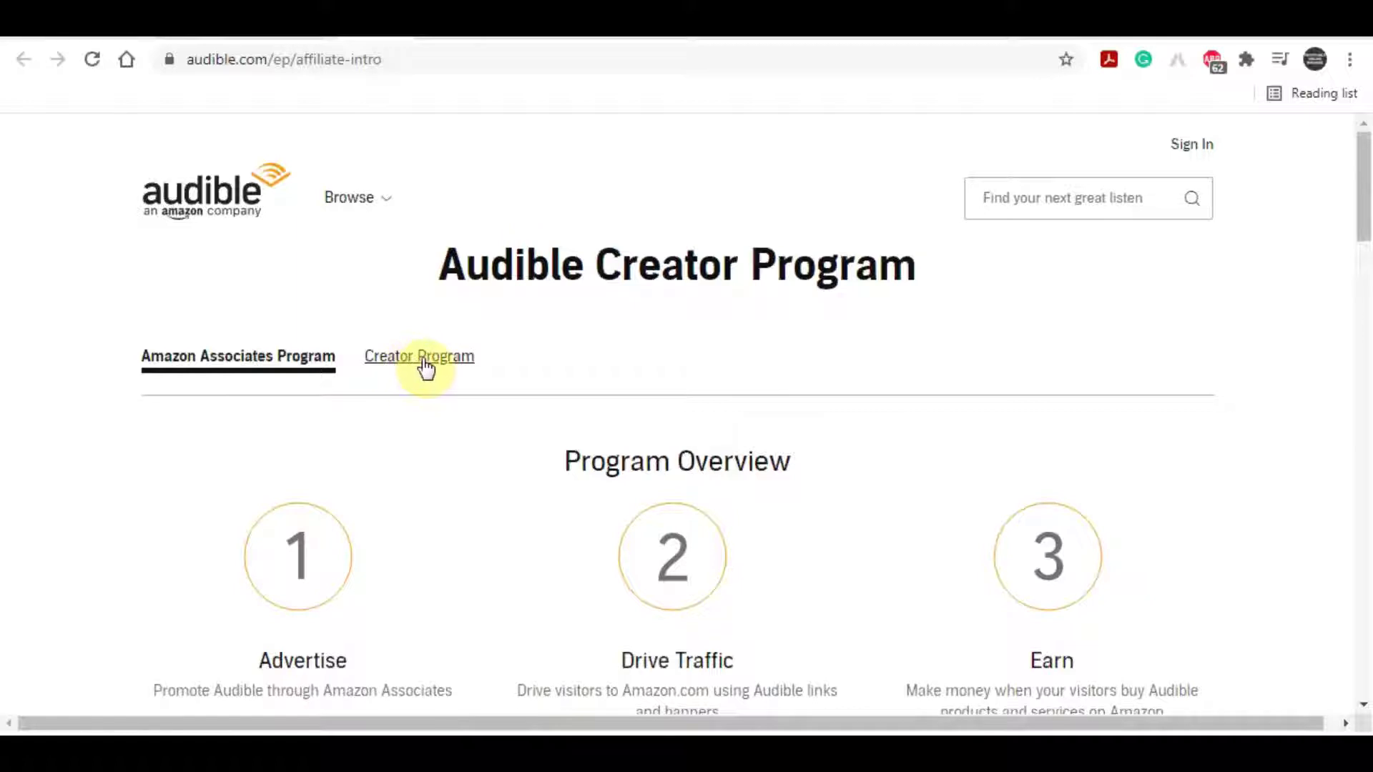
# Step: Switch to the Creator Program section and highlight the $15-per-trial-membership offer text
pyautogui.click(421, 361)
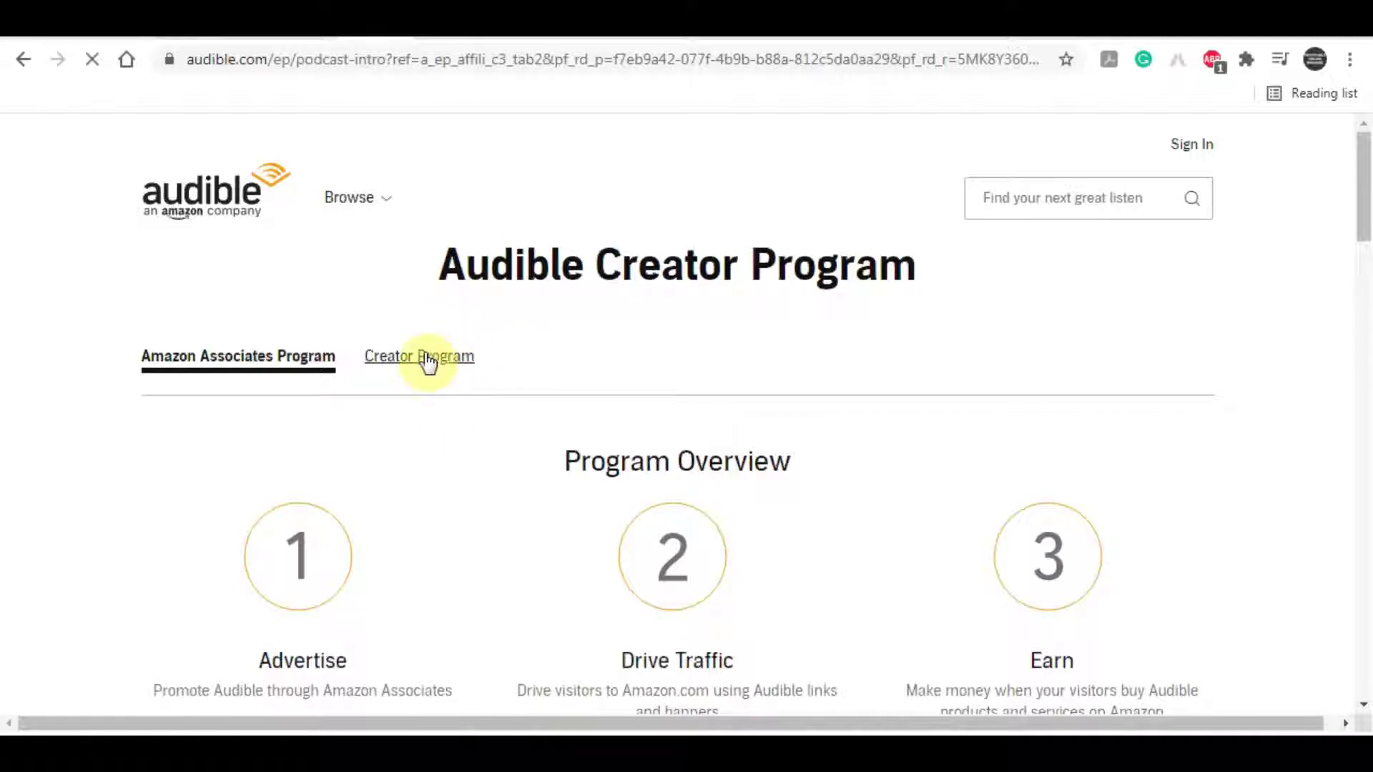
pyautogui.scroll(-3, 500, 328)
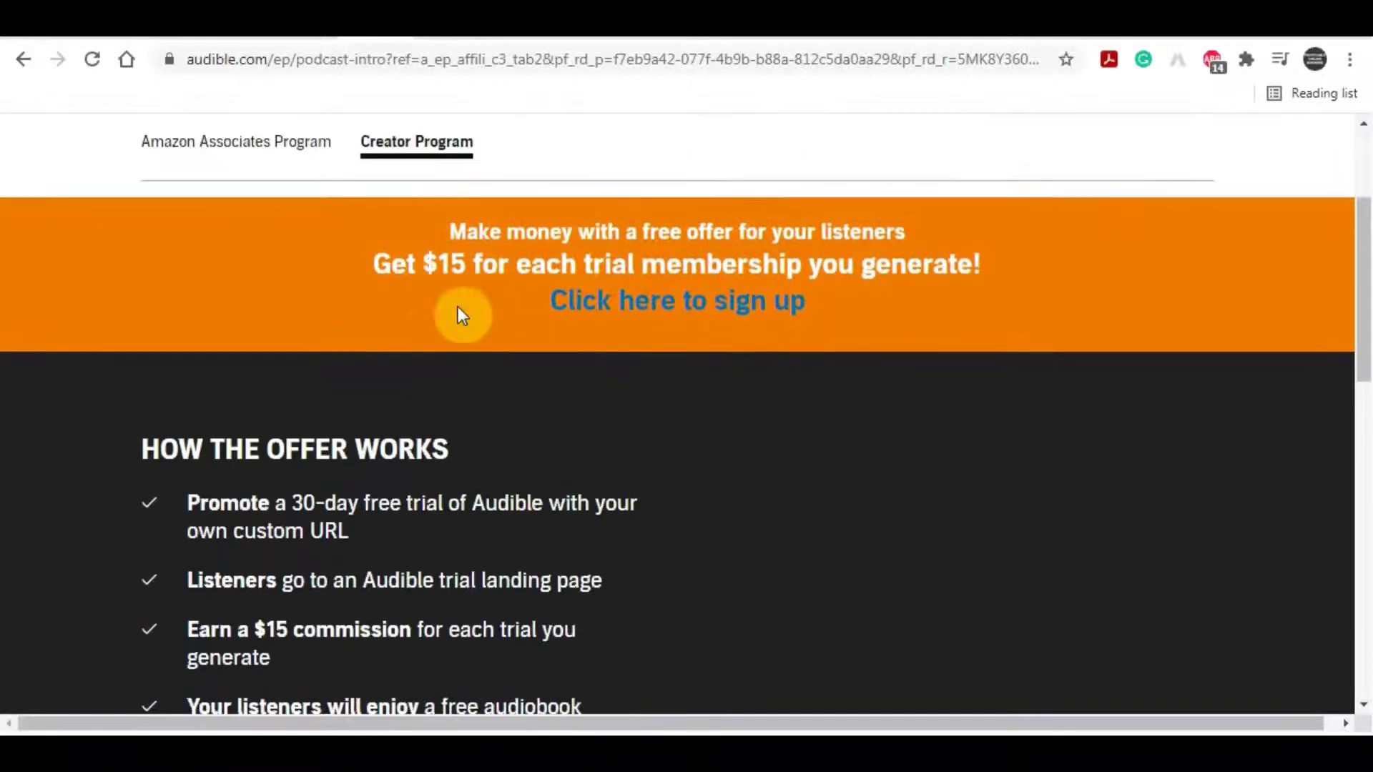
pyautogui.moveTo(429, 230); pyautogui.dragTo(1007, 252)
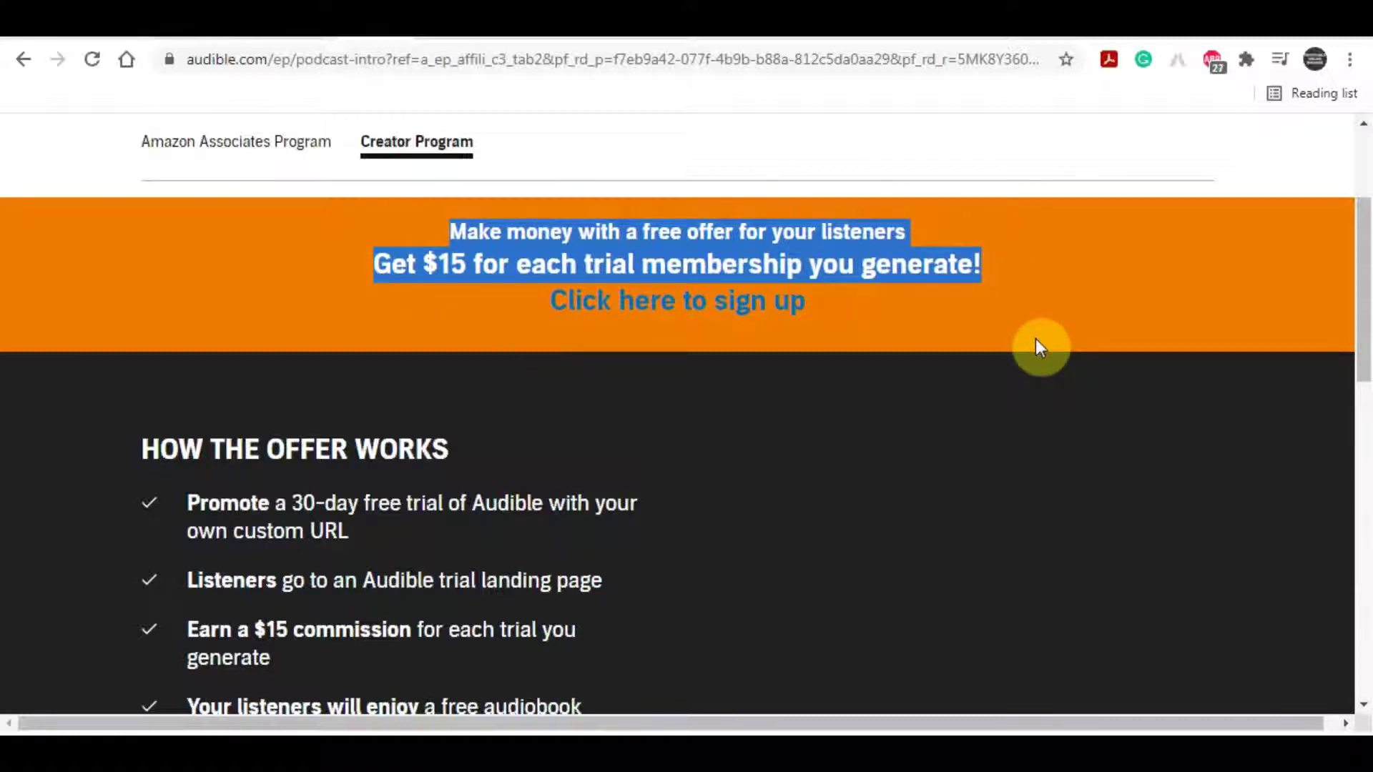
pyautogui.scroll(-1, 938, 328)
pyautogui.scroll(1, 938, 328)
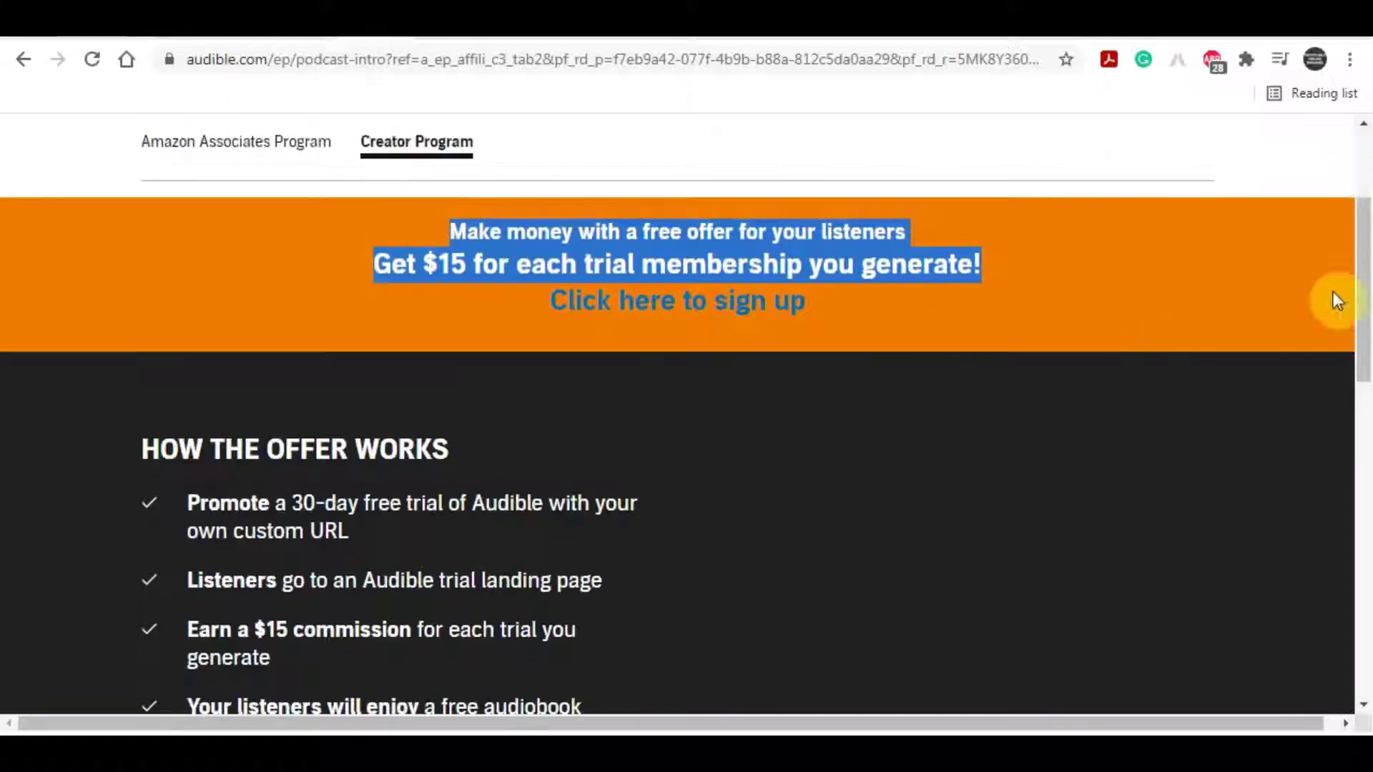
pyautogui.moveTo(1364, 280); pyautogui.dragTo(1364, 300)
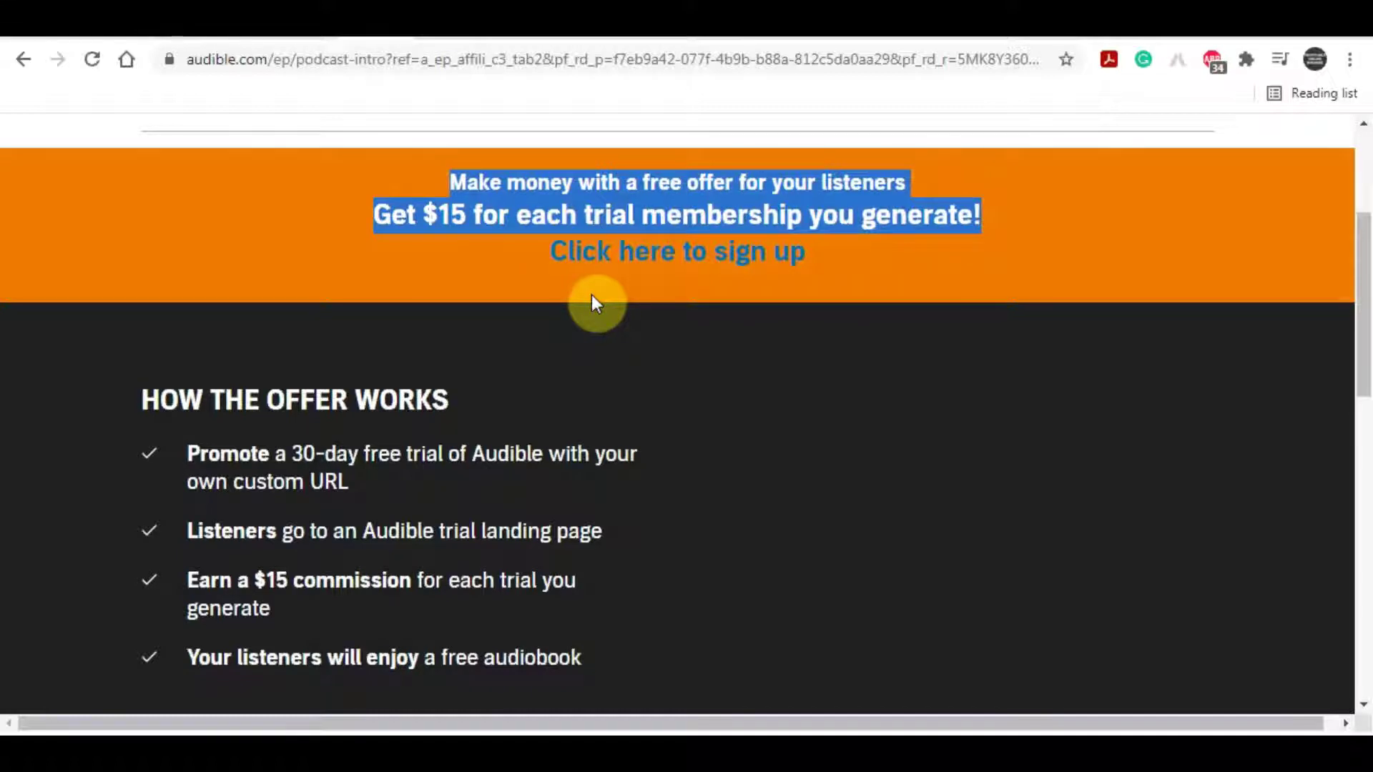
# Step: Open the Become an Affiliate form and point out the name, e-mail, password and phone fields
pyautogui.click(685, 266)
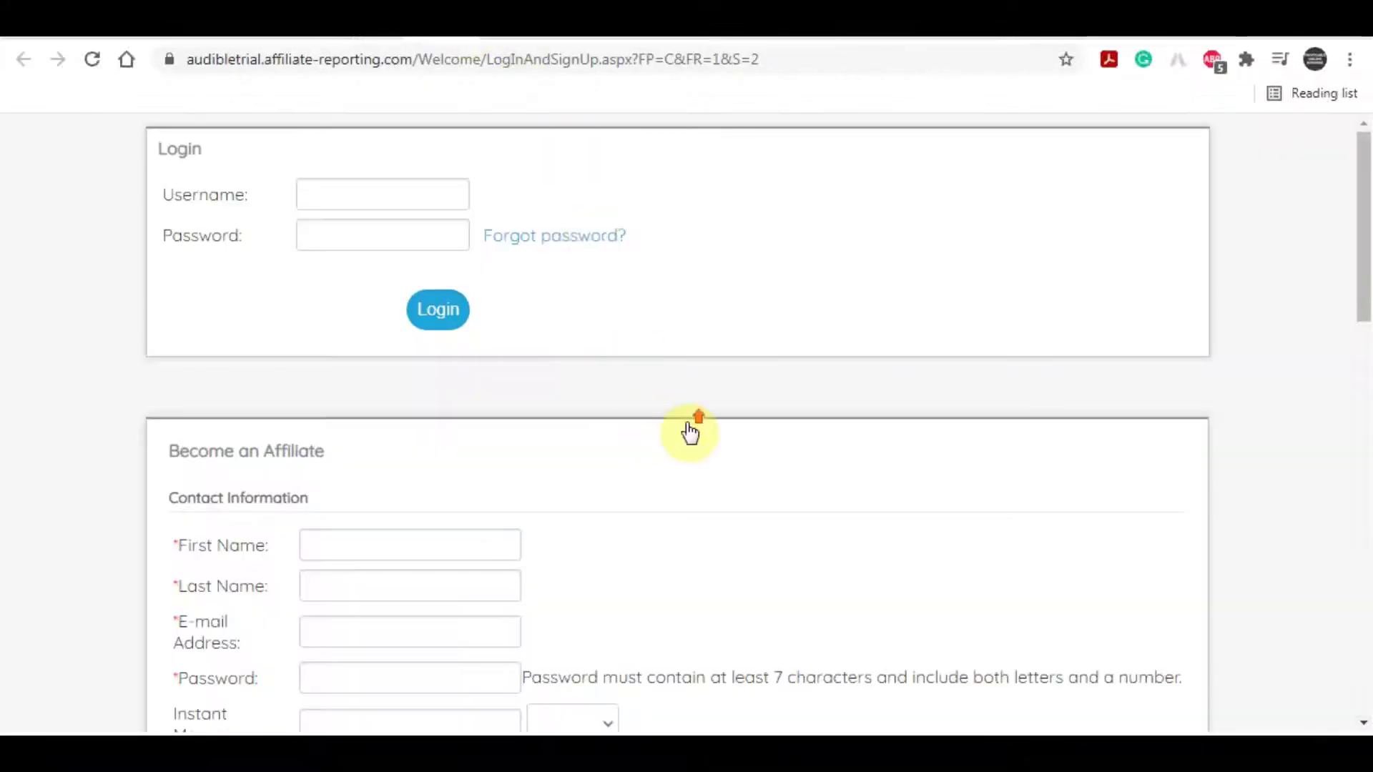
pyautogui.scroll(-5, 686, 426)
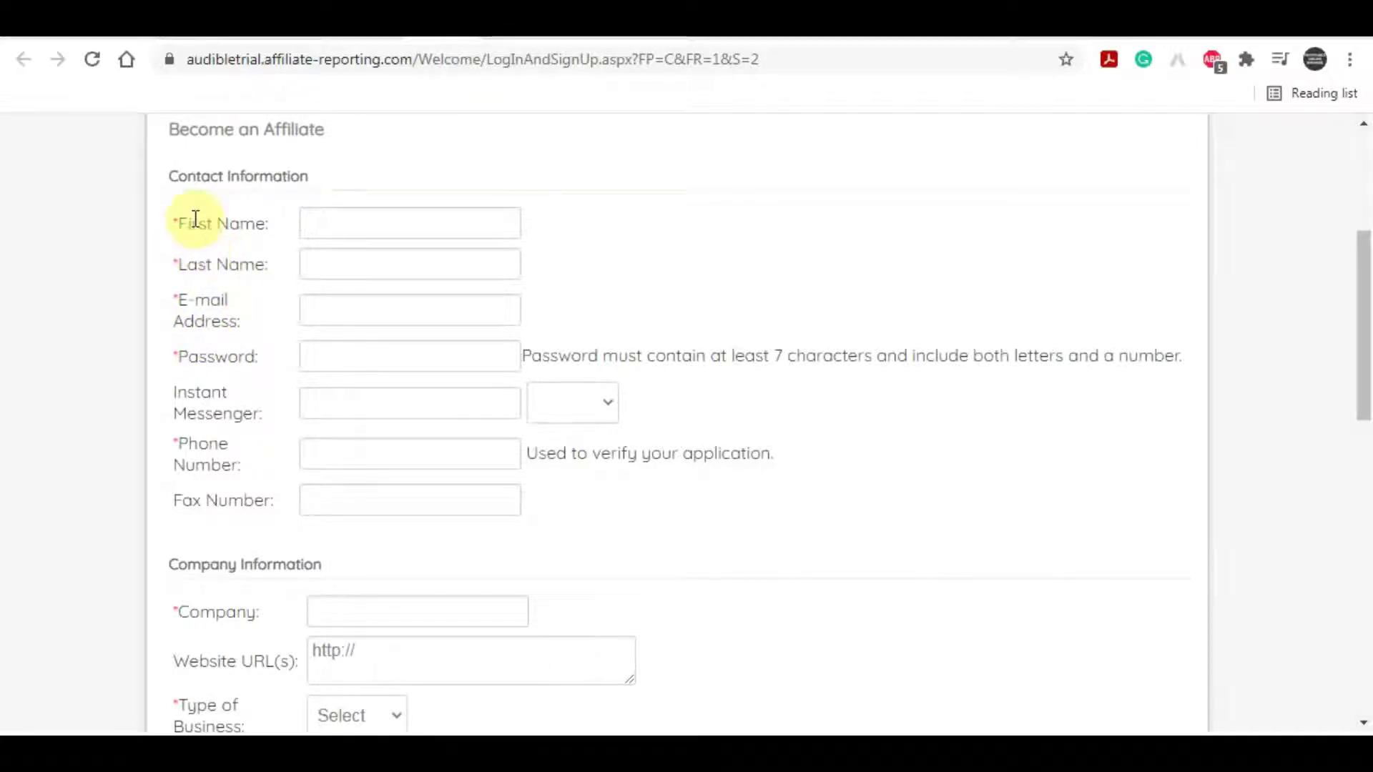
pyautogui.moveTo(179, 223); pyautogui.dragTo(264, 223)
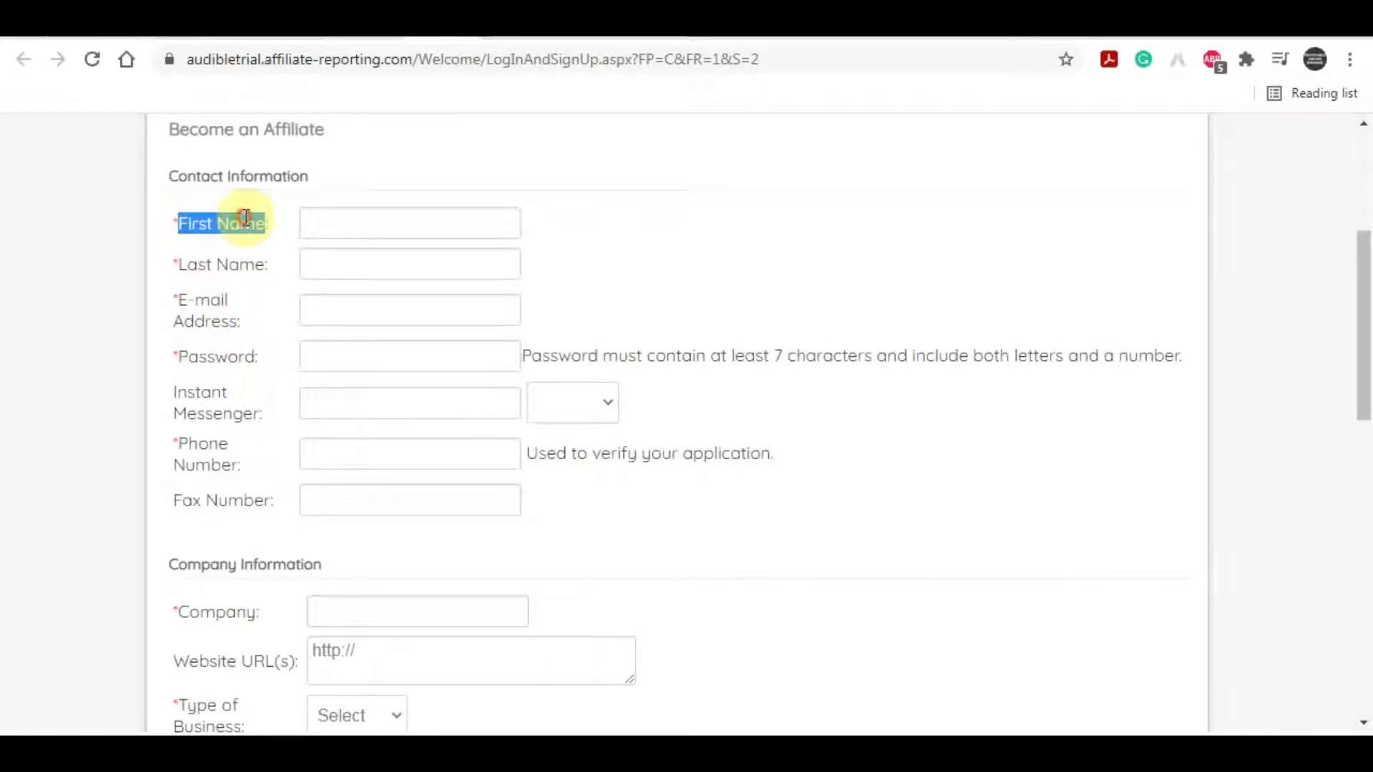
pyautogui.click(208, 261)
pyautogui.moveTo(179, 264); pyautogui.dragTo(264, 264)
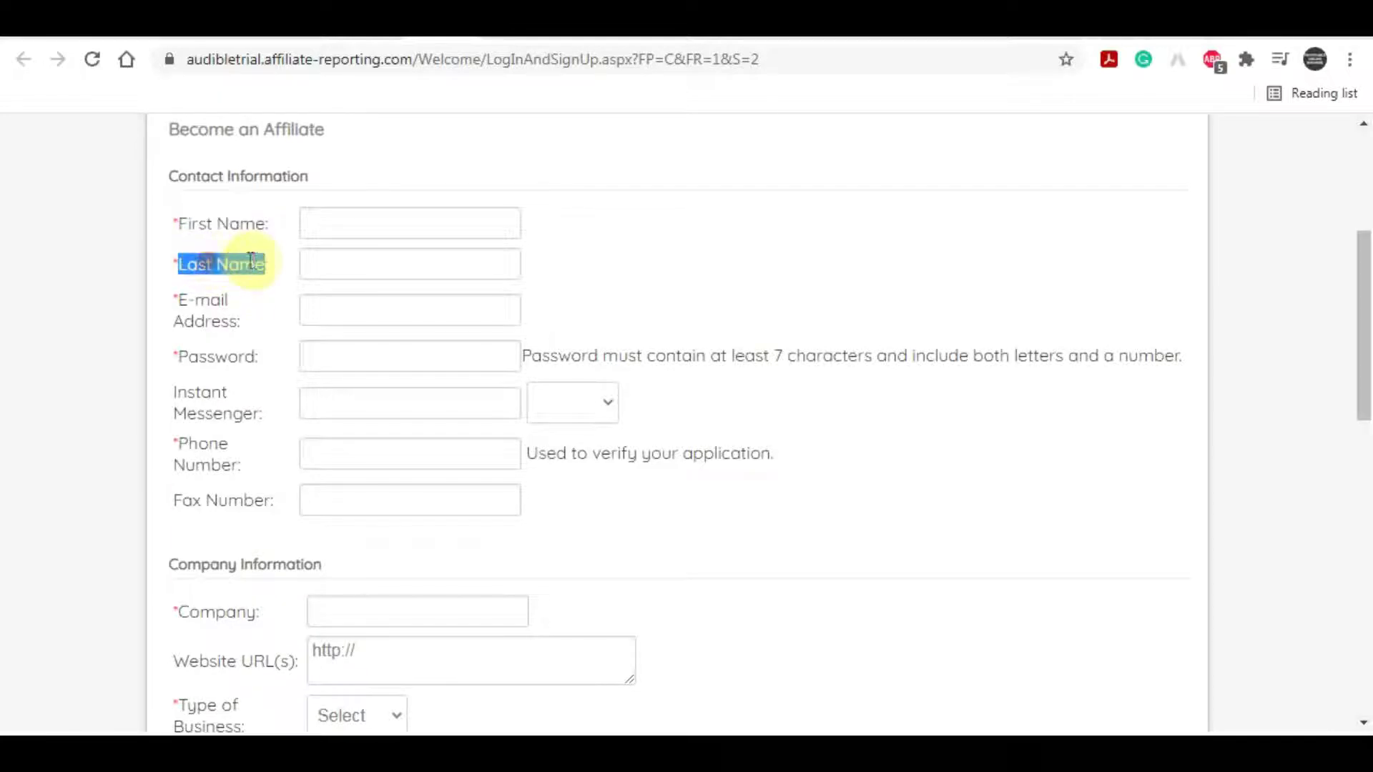
pyautogui.moveTo(177, 298); pyautogui.dragTo(215, 313)
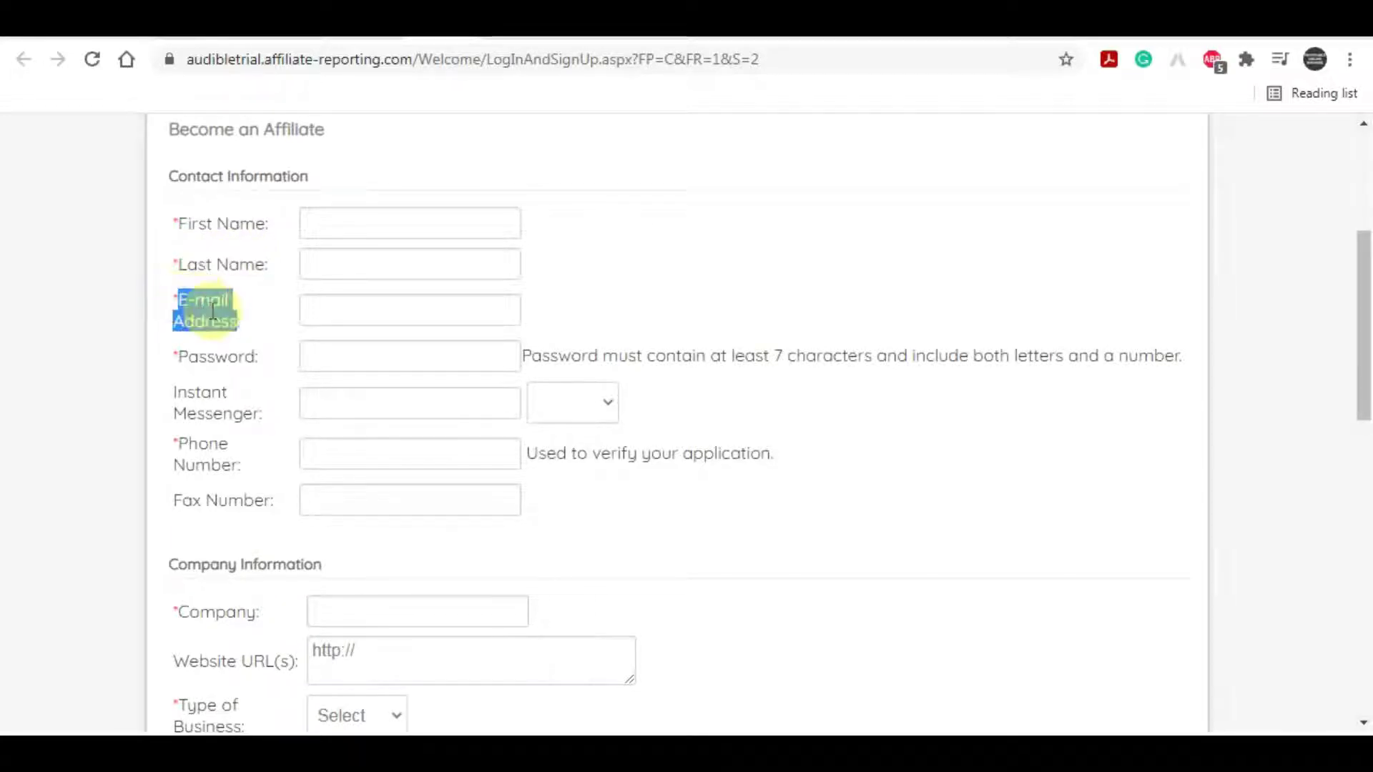
pyautogui.moveTo(177, 355); pyautogui.dragTo(257, 357)
pyautogui.moveTo(178, 443); pyautogui.dragTo(217, 462)
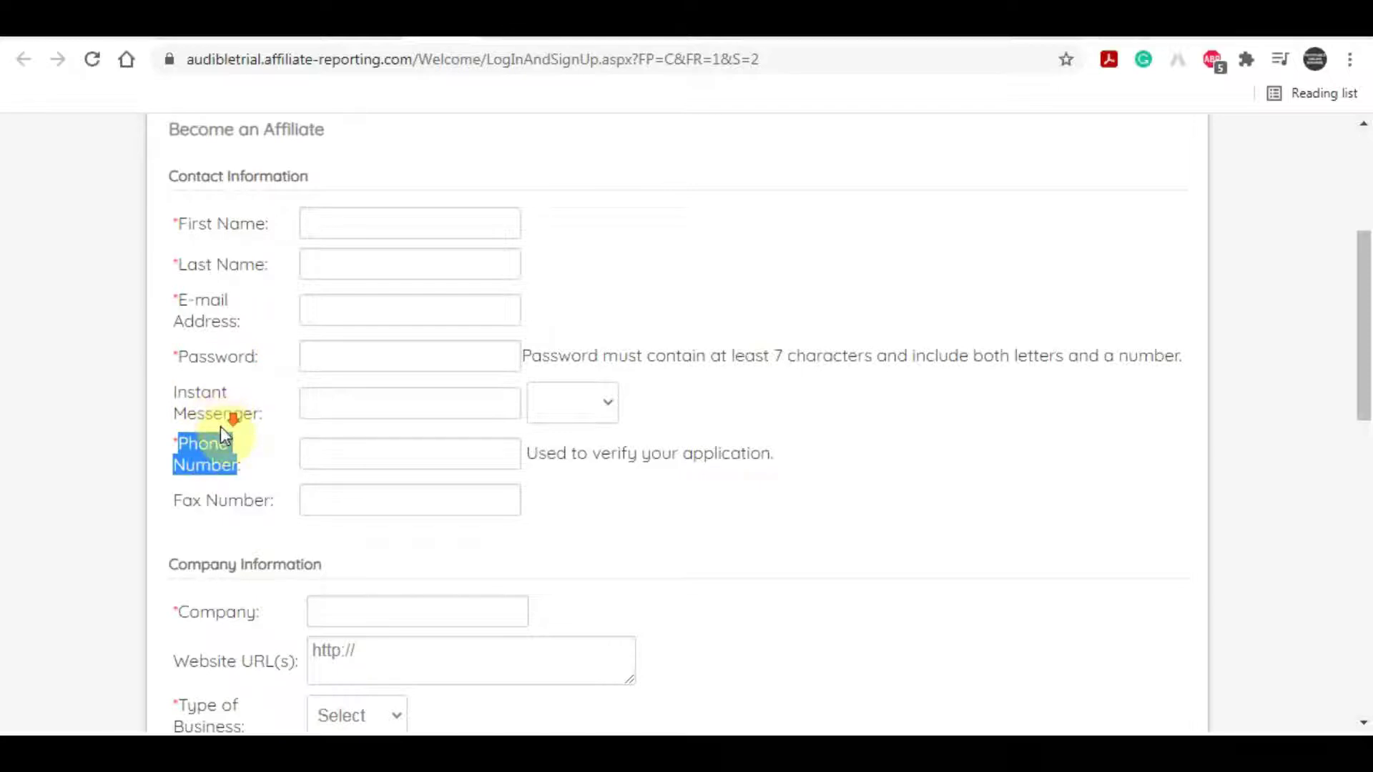
pyautogui.scroll(-1, 220, 433)
pyautogui.moveTo(177, 505); pyautogui.dragTo(308, 504)
# Step: Enter 'zz writer club' as the Company name on the sign-up form
pyautogui.click(318, 500)
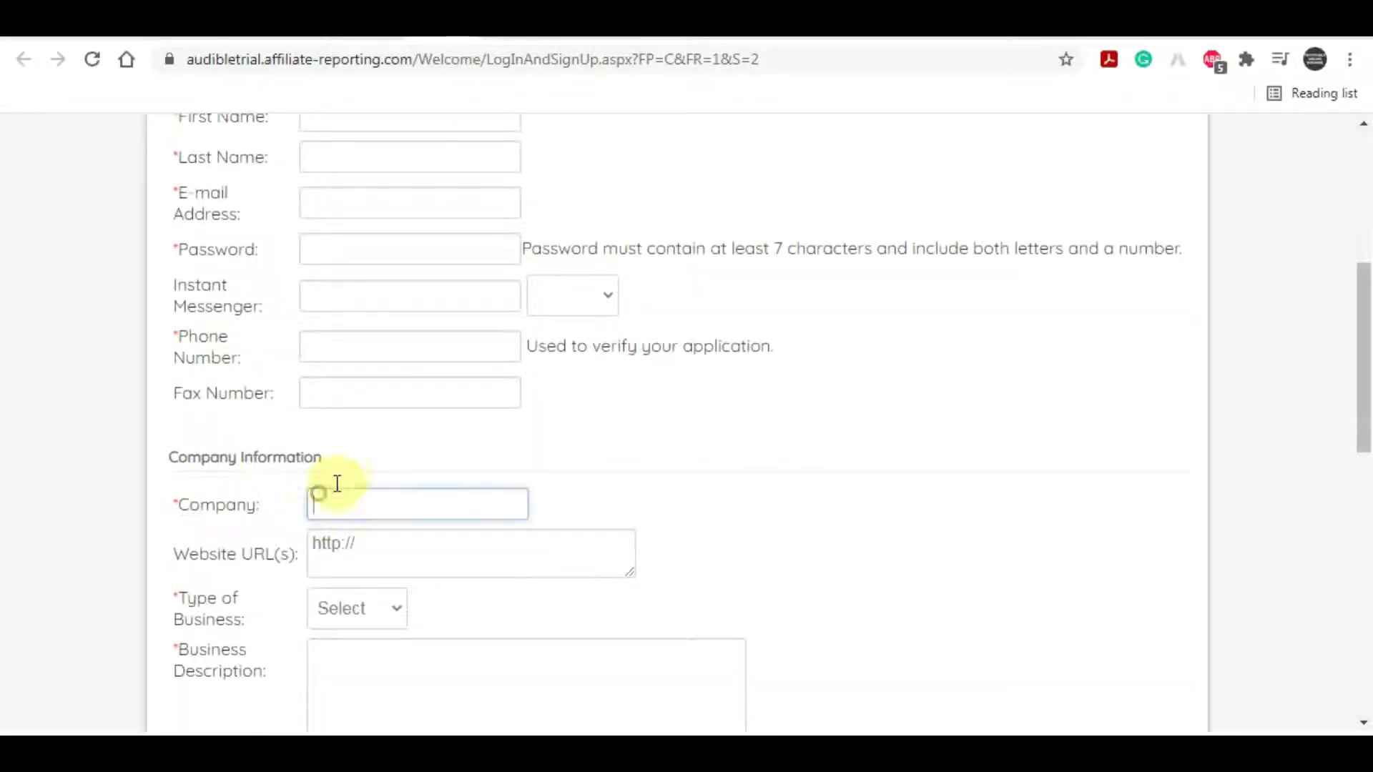
pyautogui.write('W')
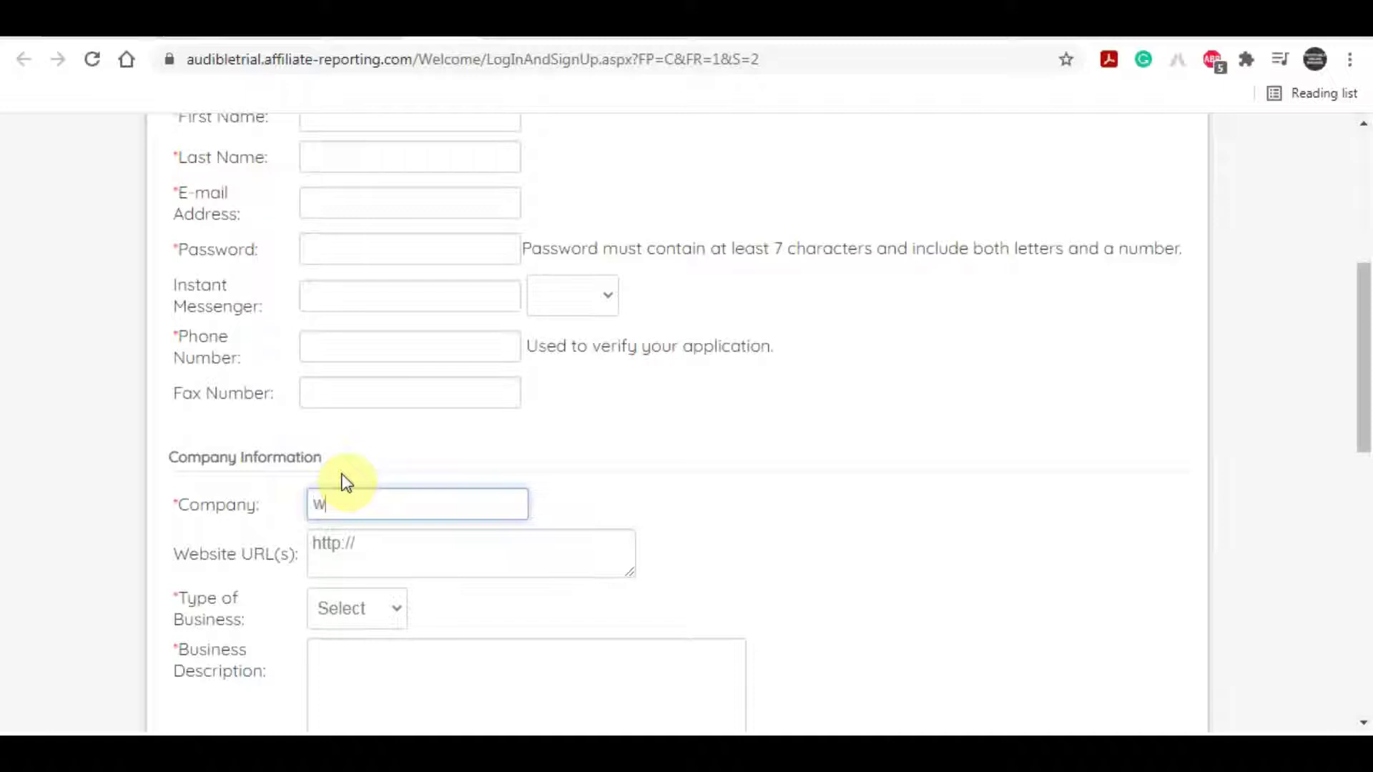
pyautogui.write('riters club')
pyautogui.click(365, 504)
pyautogui.press('BackSpace')
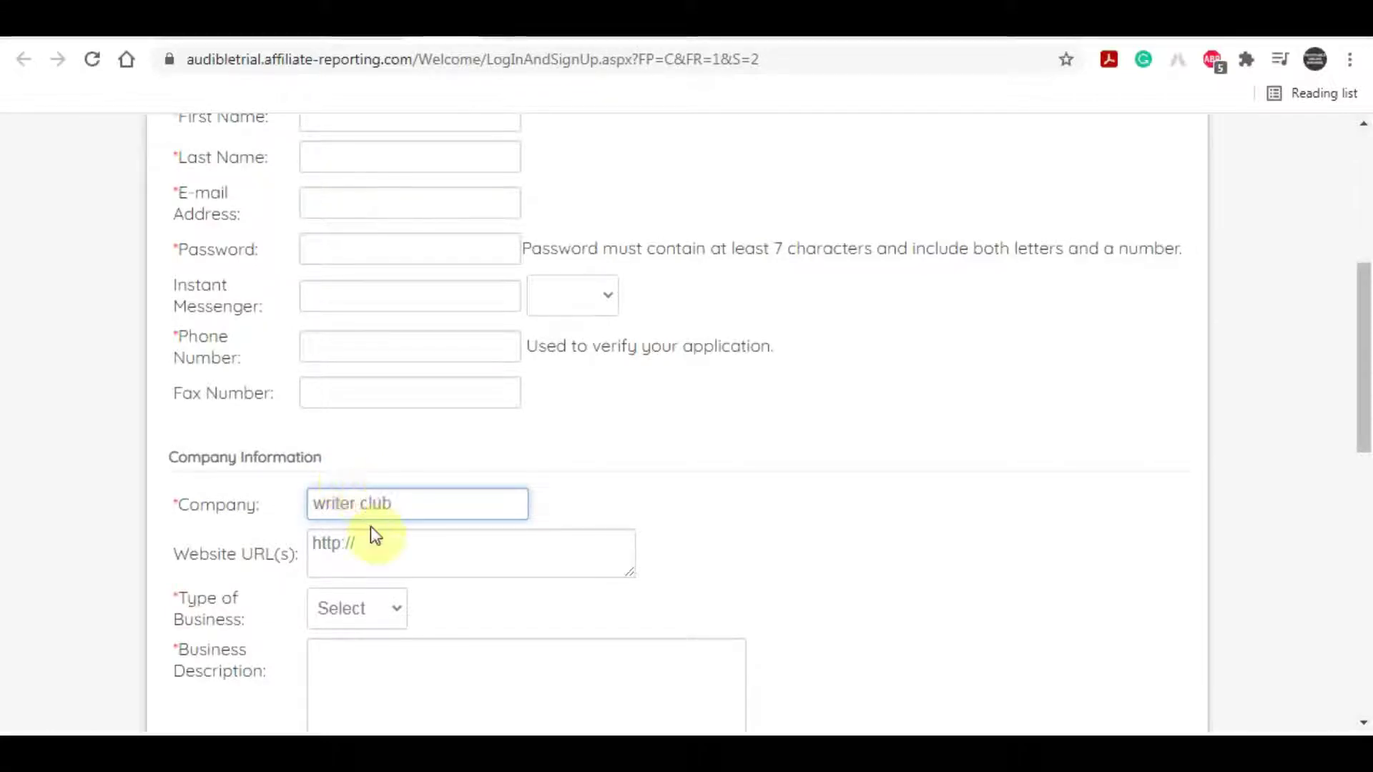
pyautogui.click(406, 515)
pyautogui.write('zz')
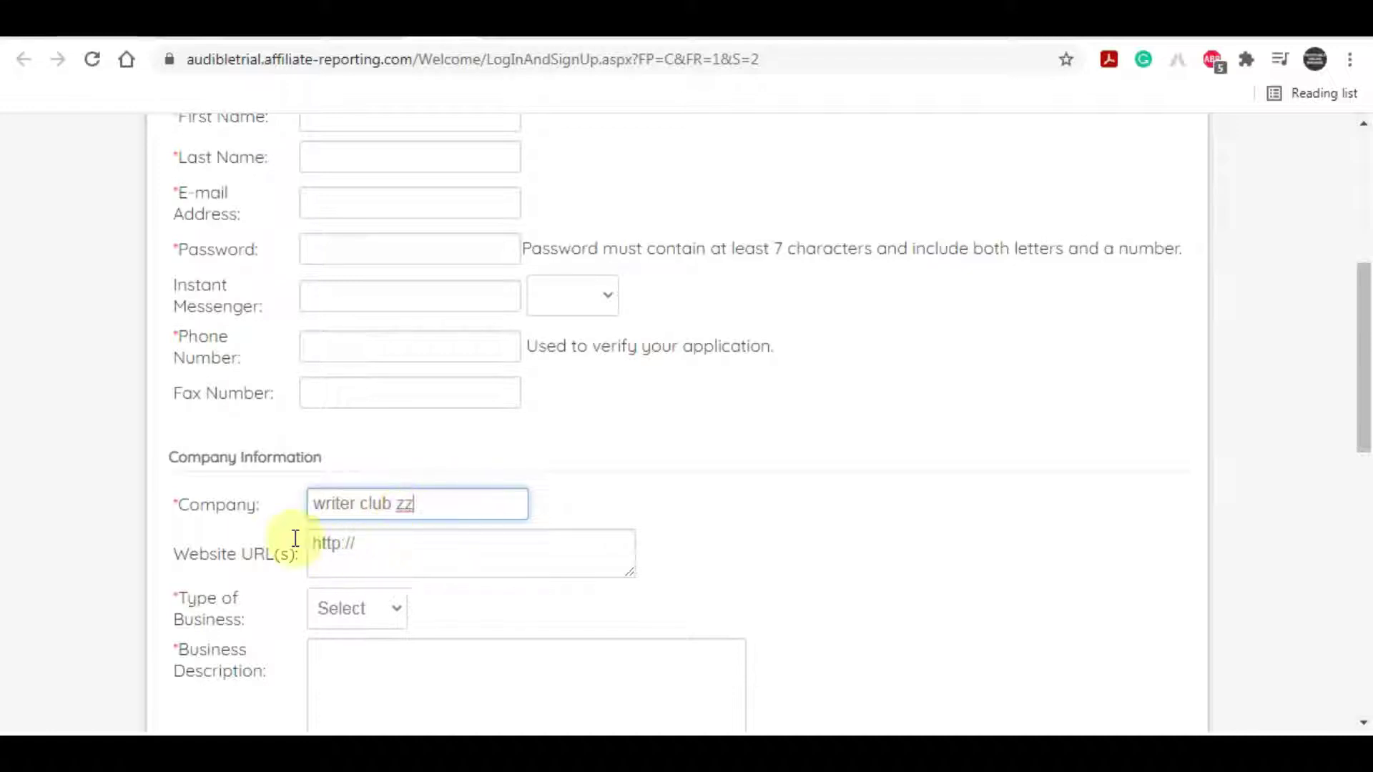
pyautogui.scroll(-1, 265, 554)
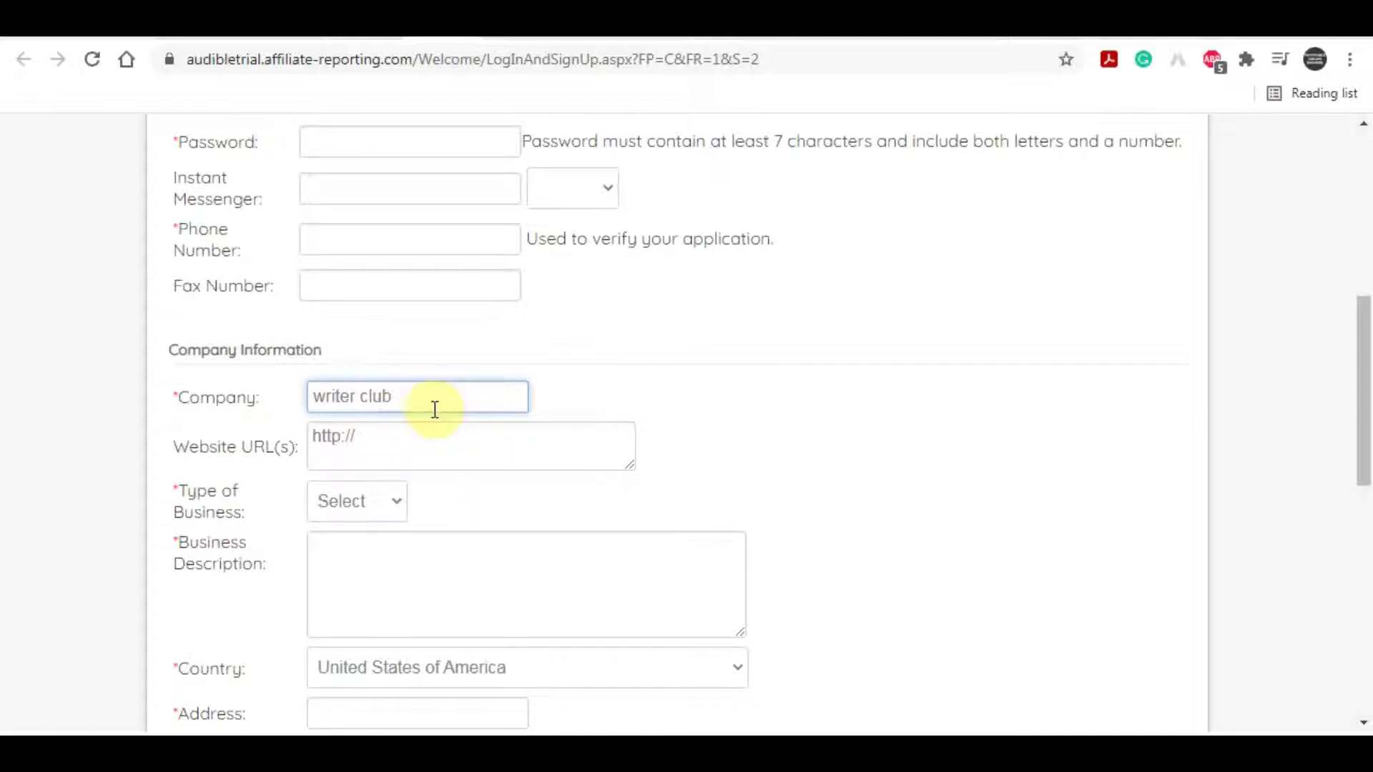
pyautogui.click(312, 396)
pyautogui.write('zz')
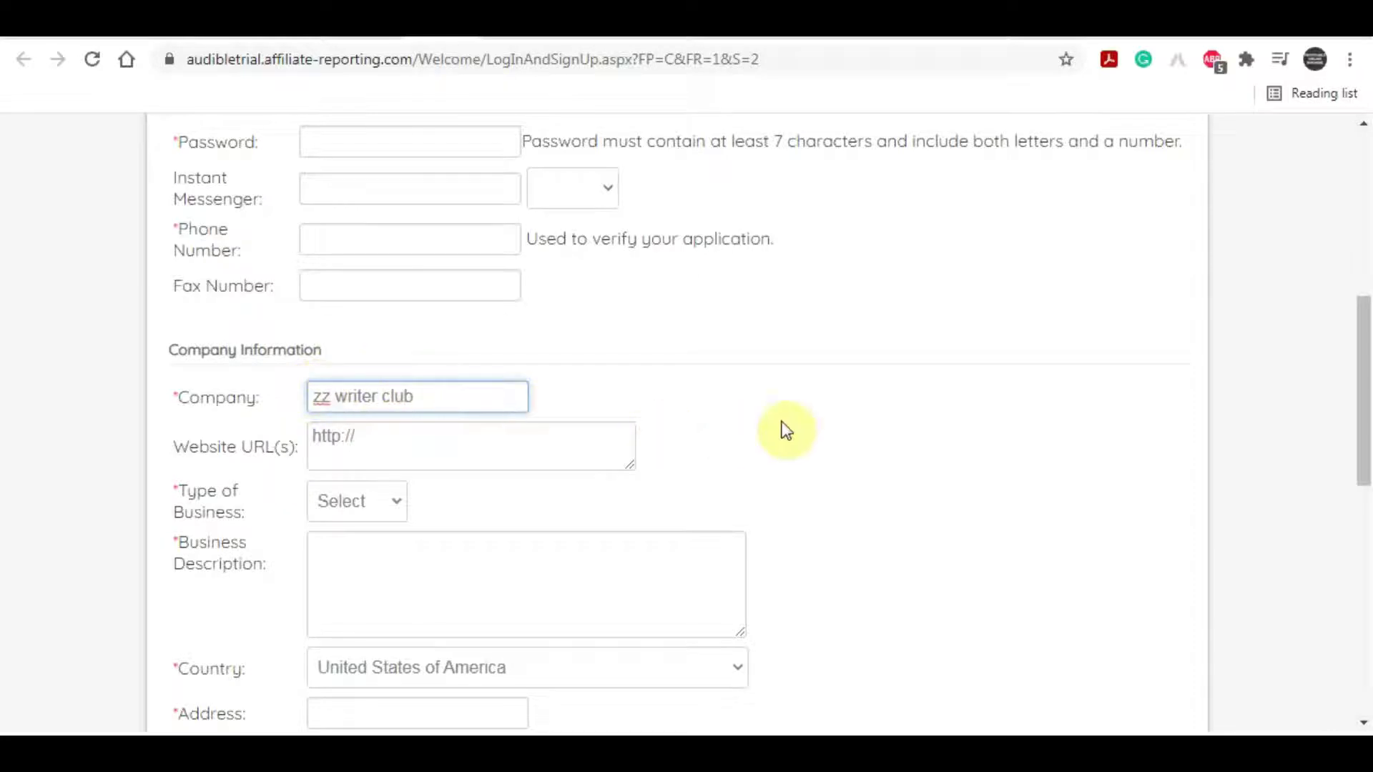
# Step: Set the Type of Business to Email
pyautogui.click(336, 502)
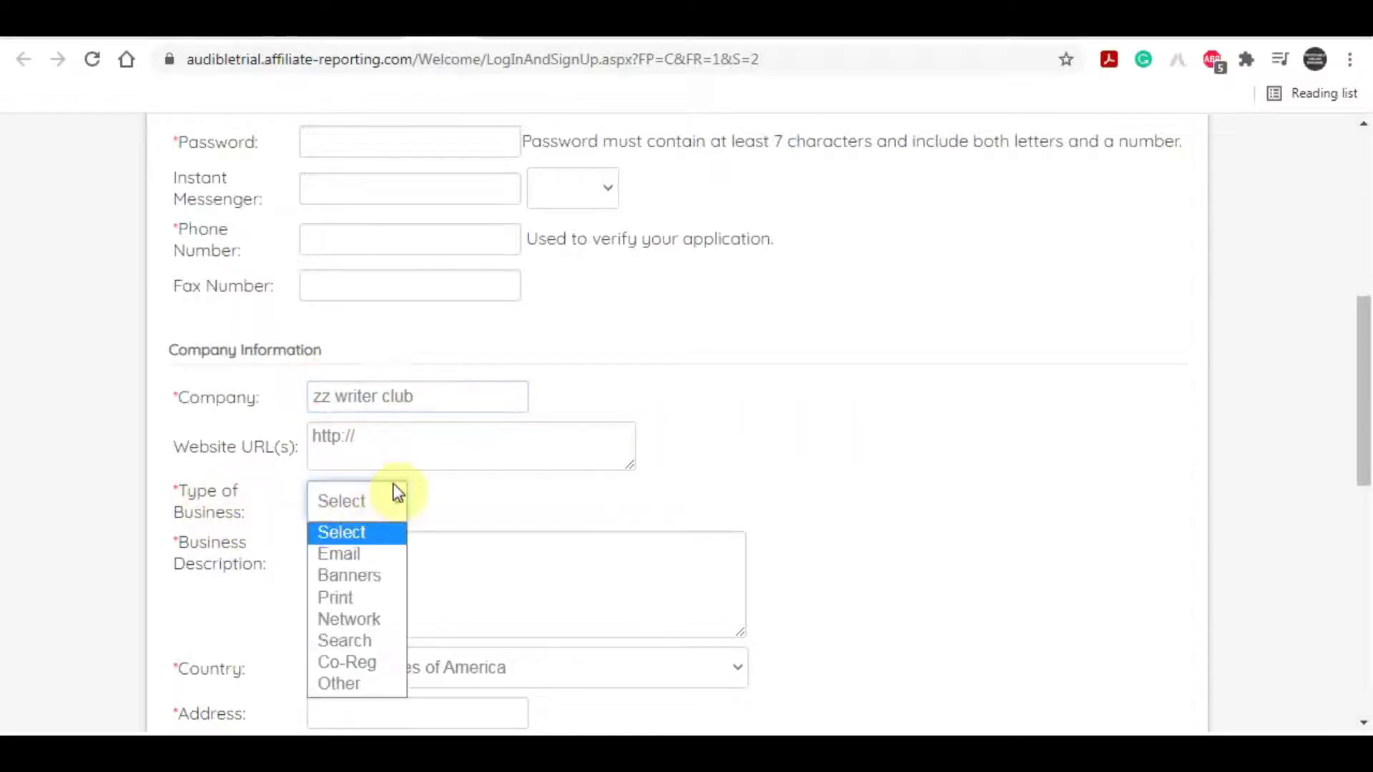
pyautogui.click(388, 556)
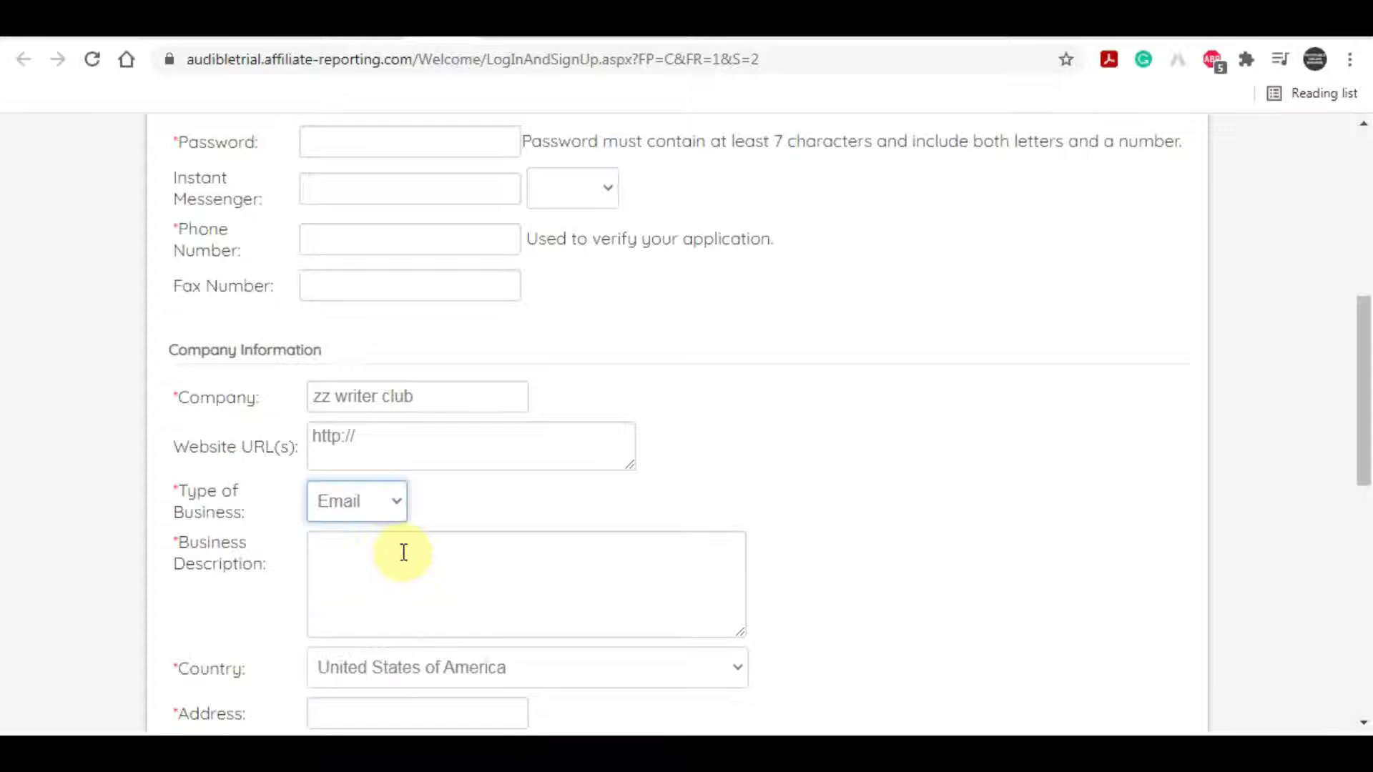
pyautogui.scroll(-3, 1035, 444)
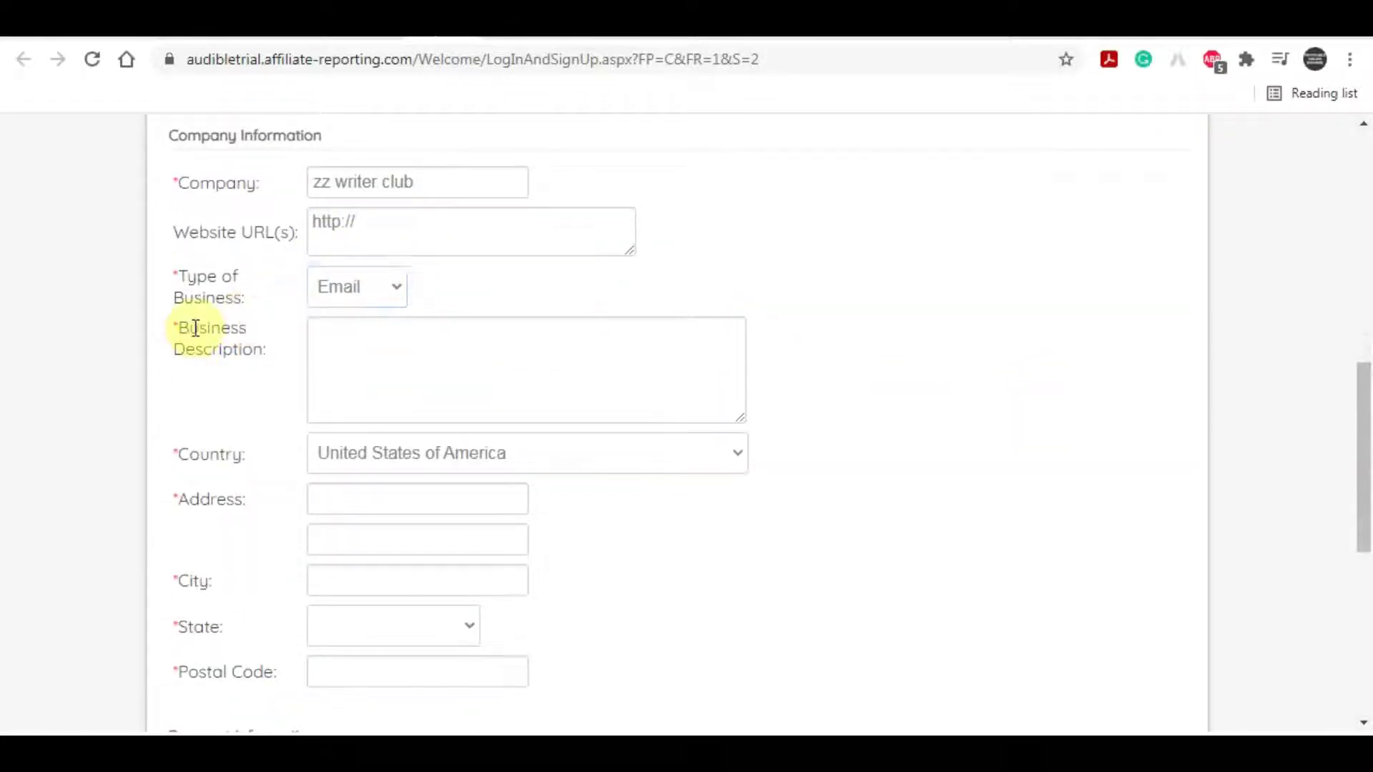
# Step: Write 'I have been doing affiliate marketing for 5 years. i will run ppid ads.' as Business Description
pyautogui.moveTo(180, 328); pyautogui.dragTo(244, 350)
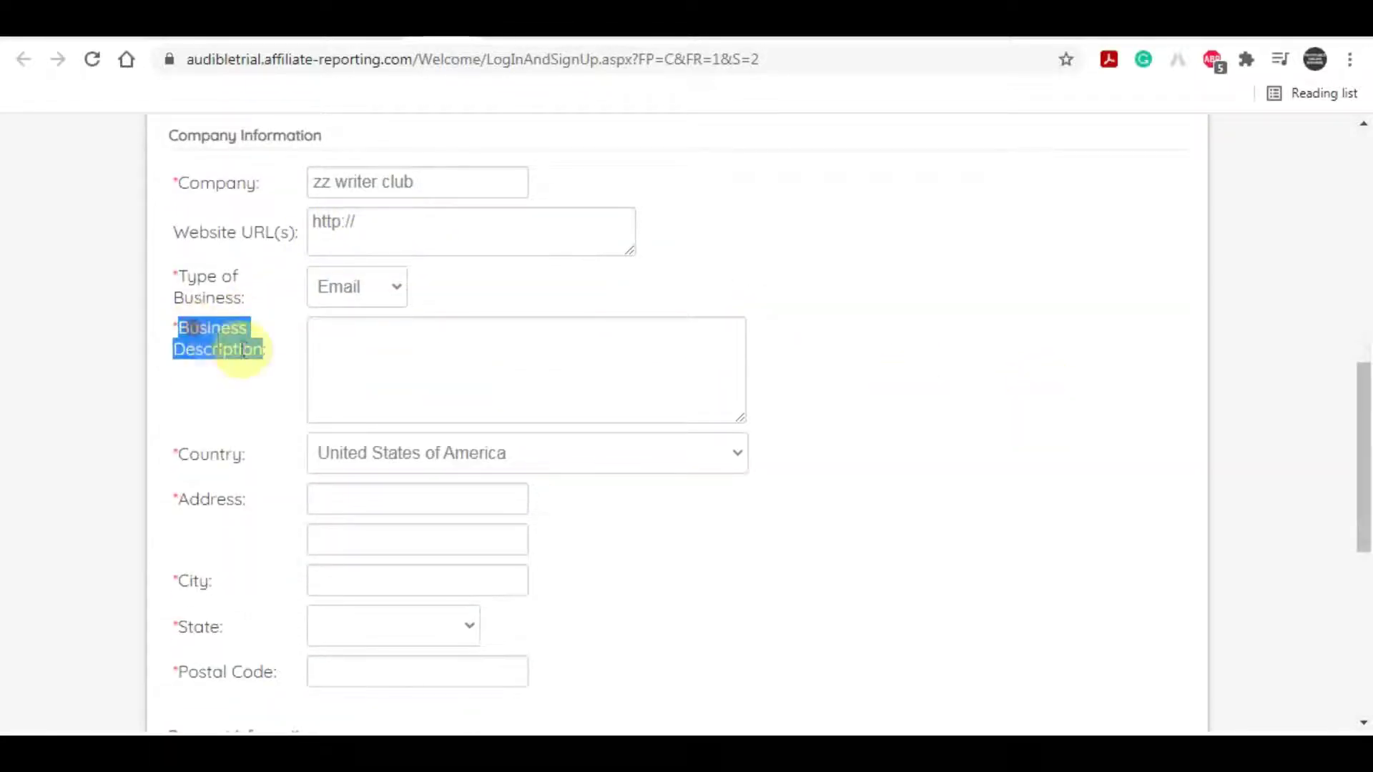
pyautogui.click(354, 350)
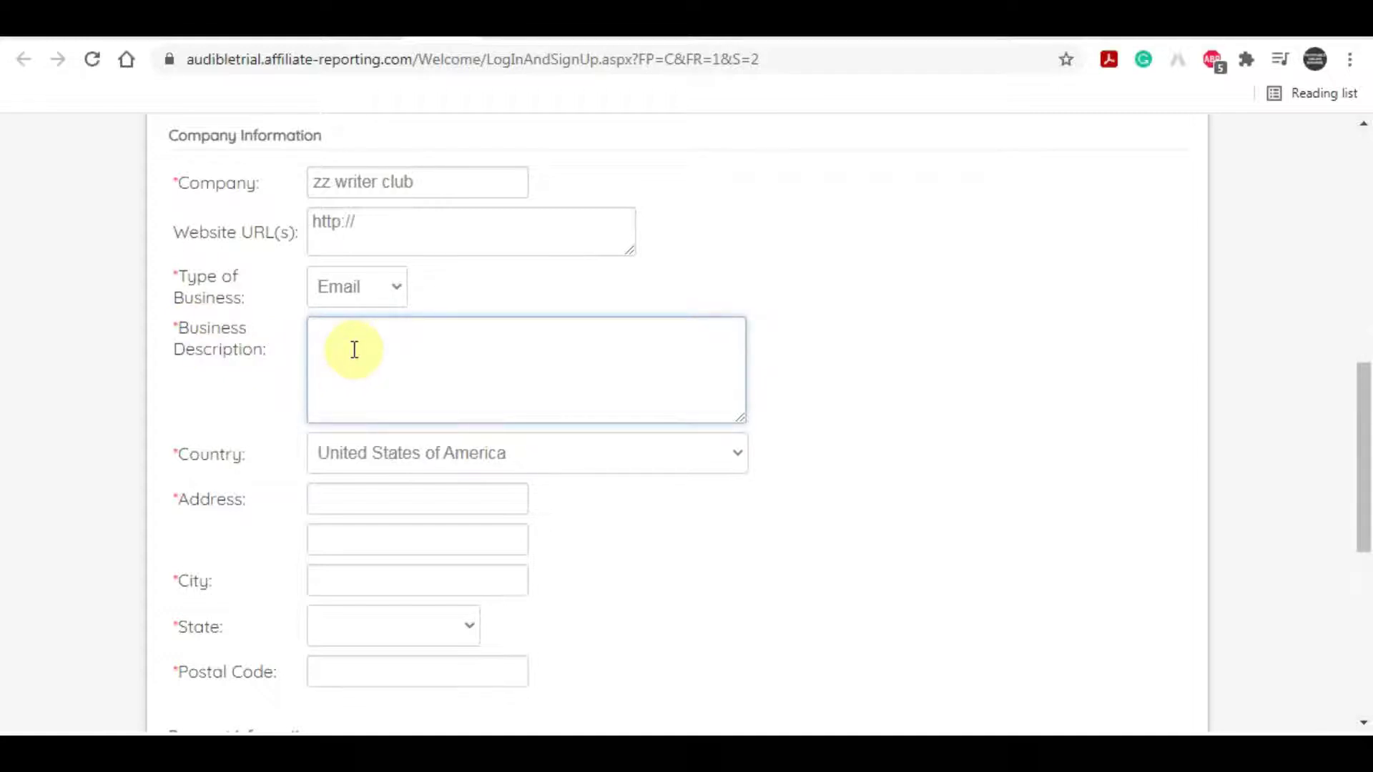
pyautogui.write('I have be')
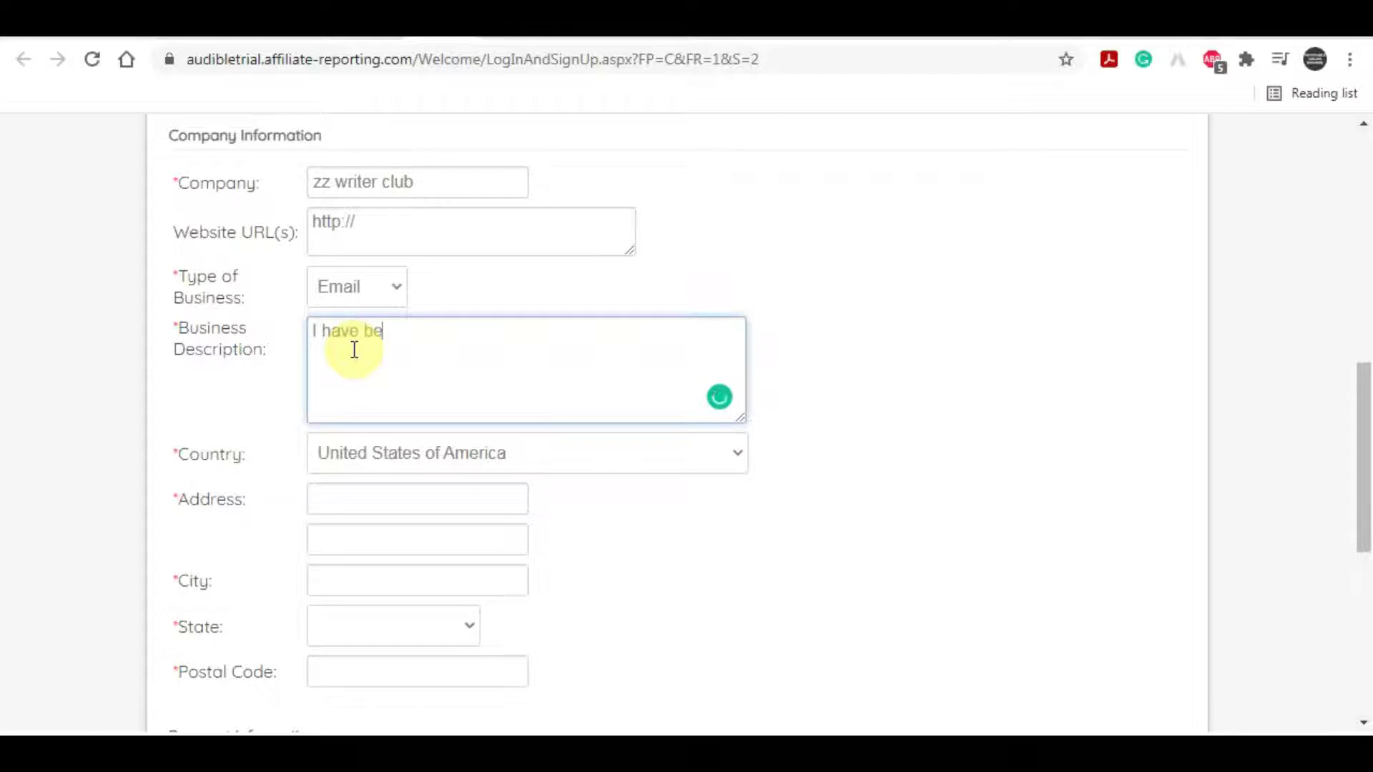
pyautogui.write('en doing a')
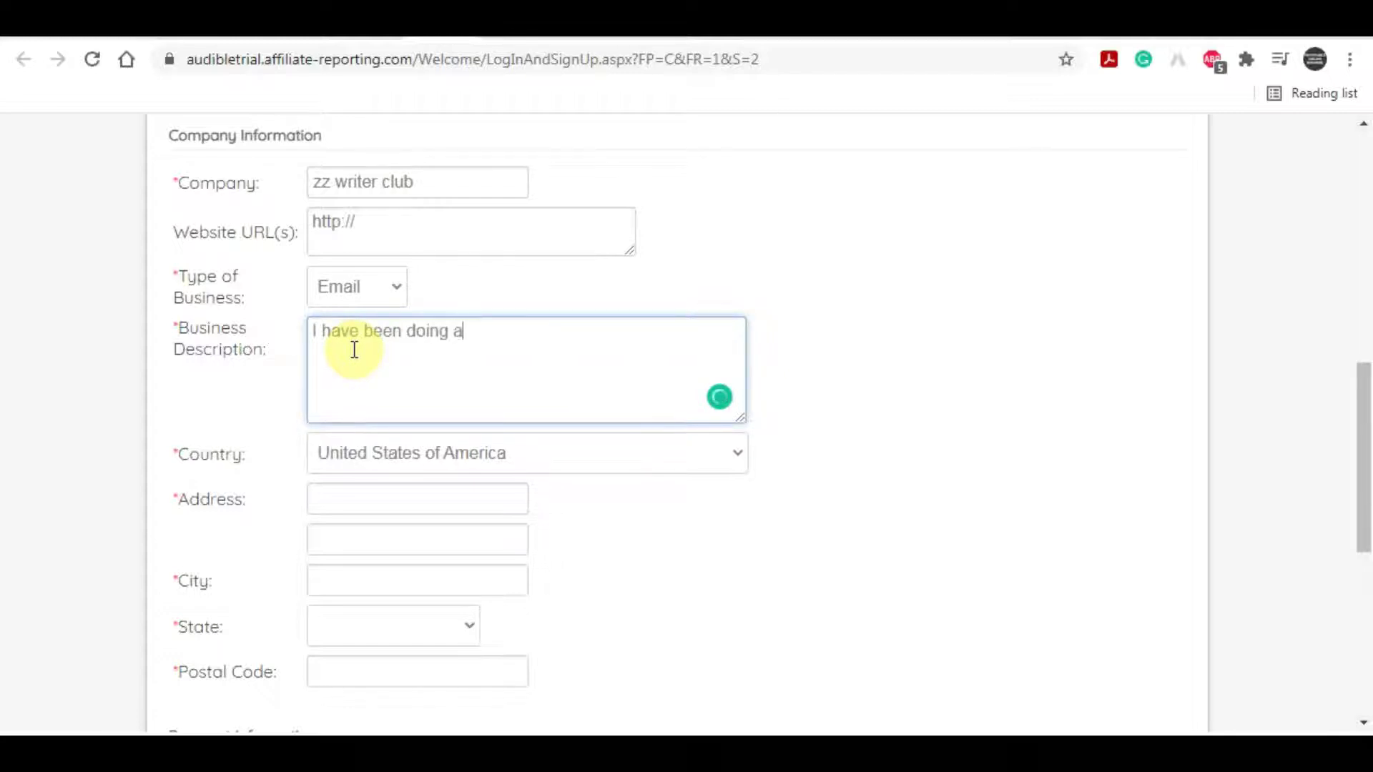
pyautogui.write('ffiliate mark')
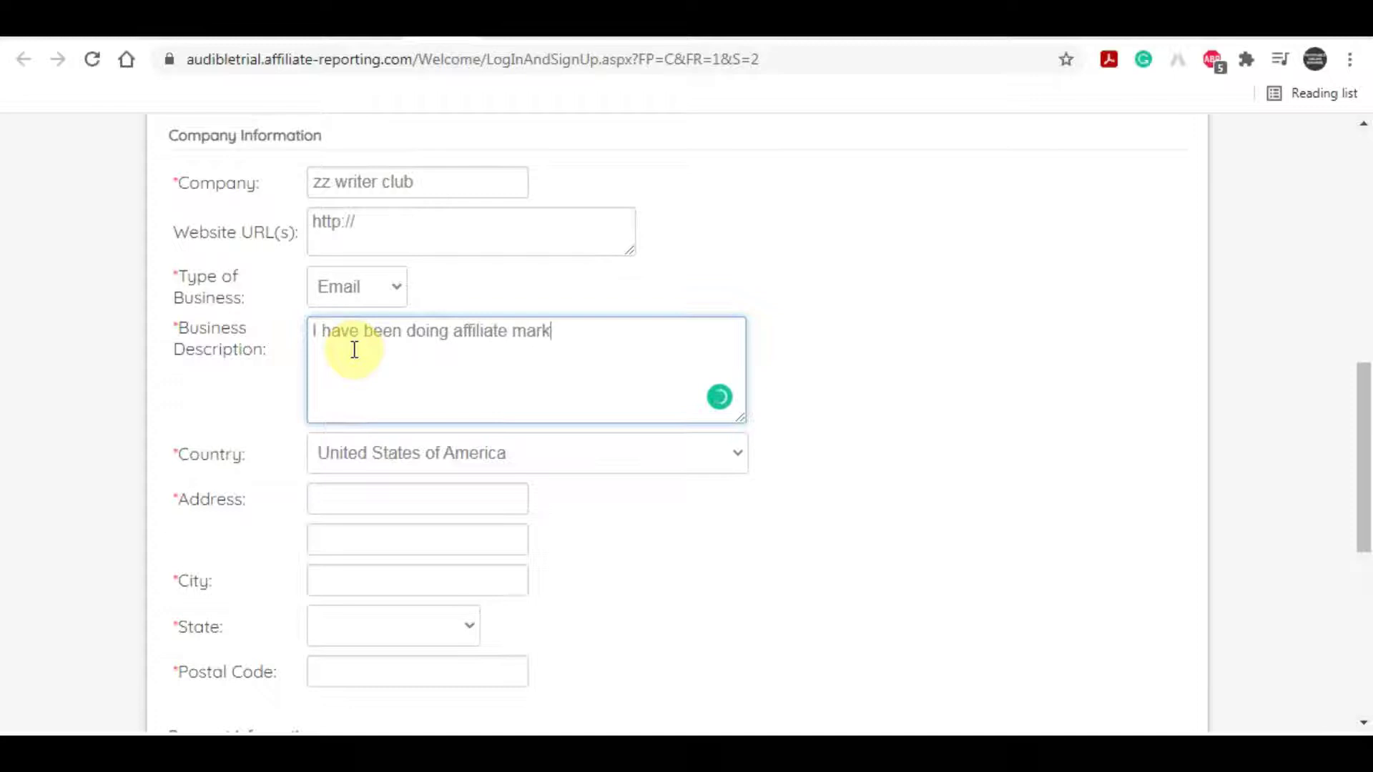
pyautogui.write('eting for 5 years')
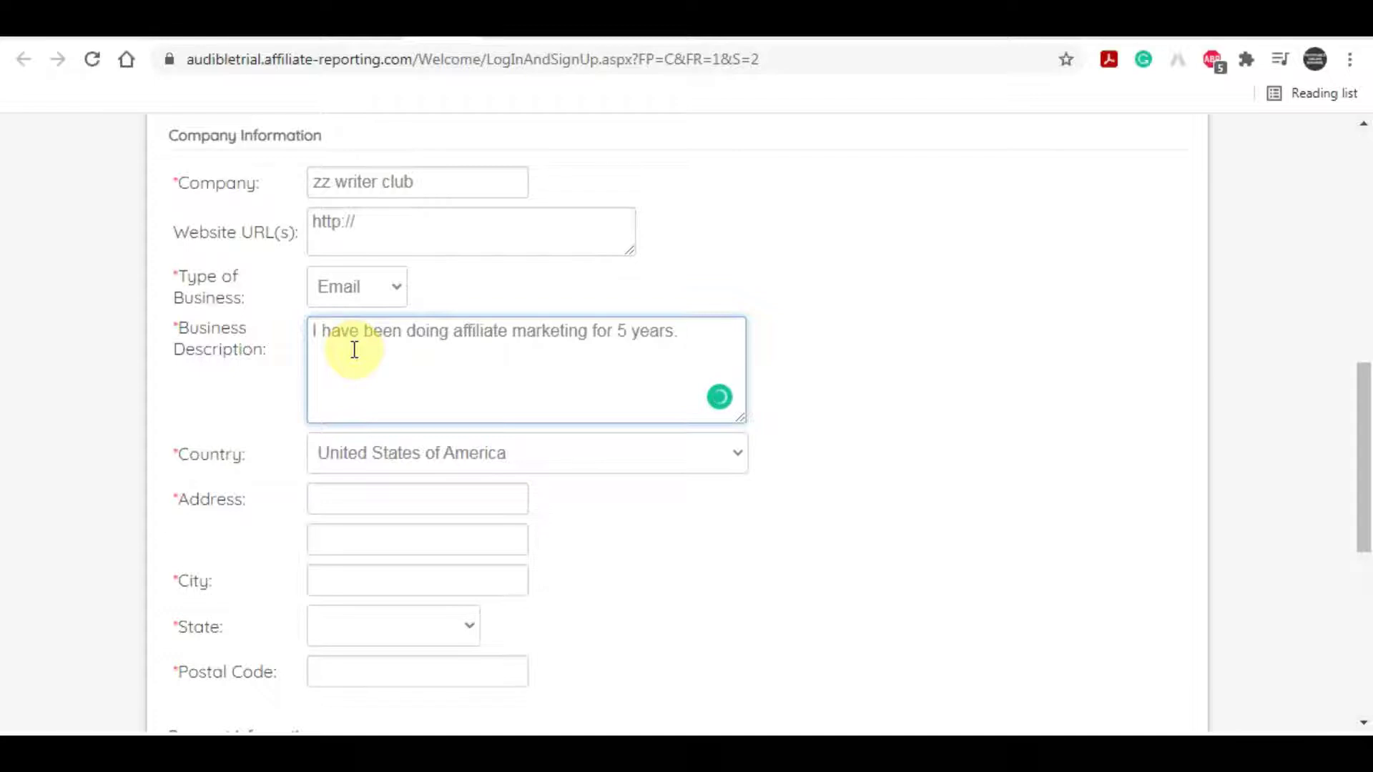
pyautogui.write('. i will run')
pyautogui.write(' ppid ads')
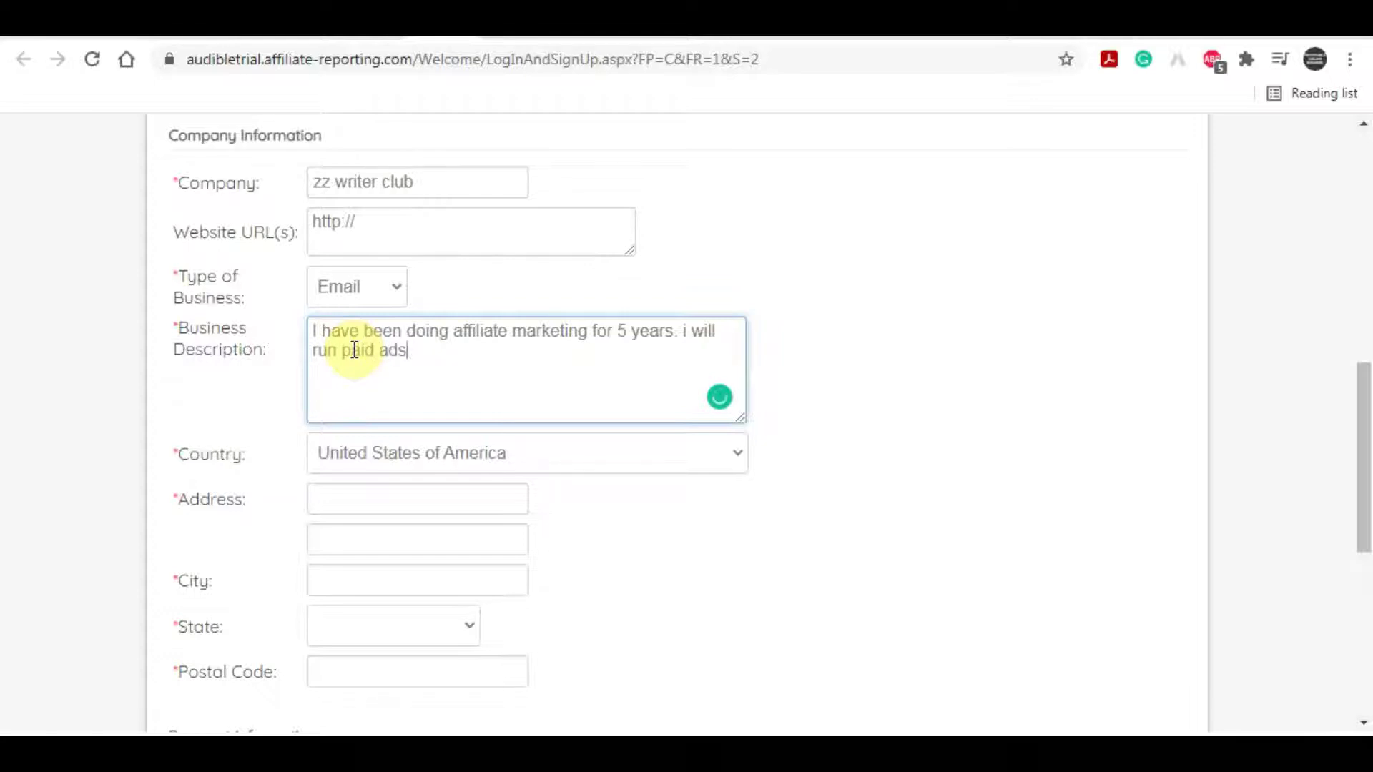
pyautogui.write('. .')
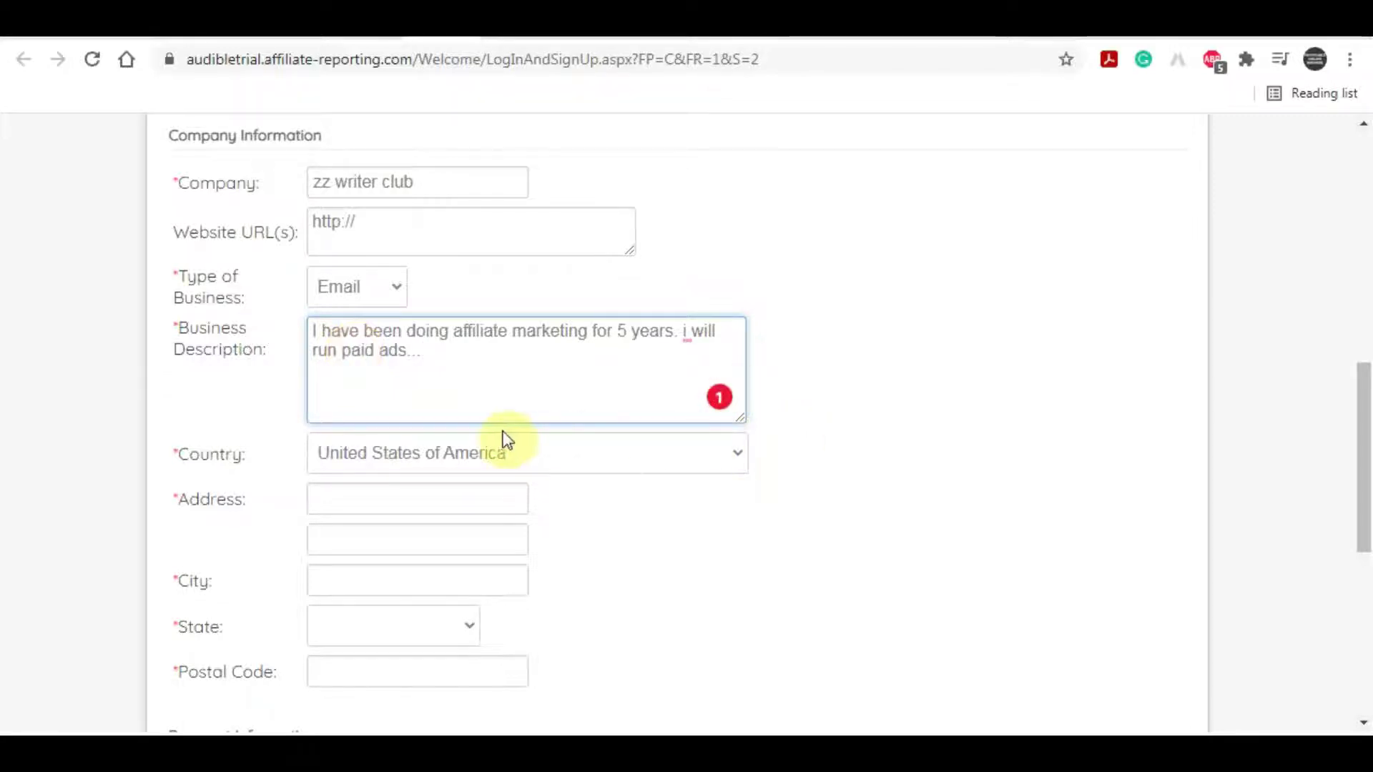
# Step: Check the Country list, leaving it set to United States of America
pyautogui.click(504, 452)
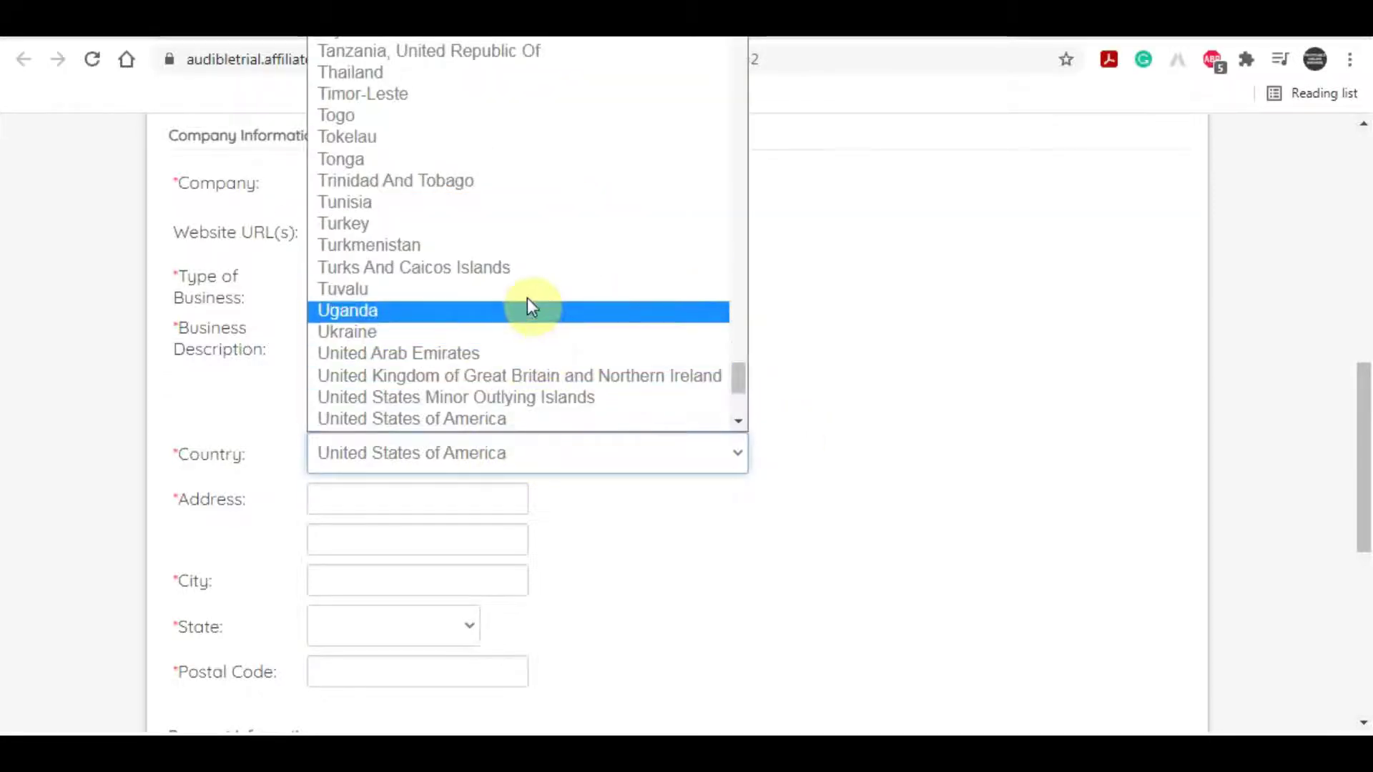
pyautogui.scroll(20, 583, 379)
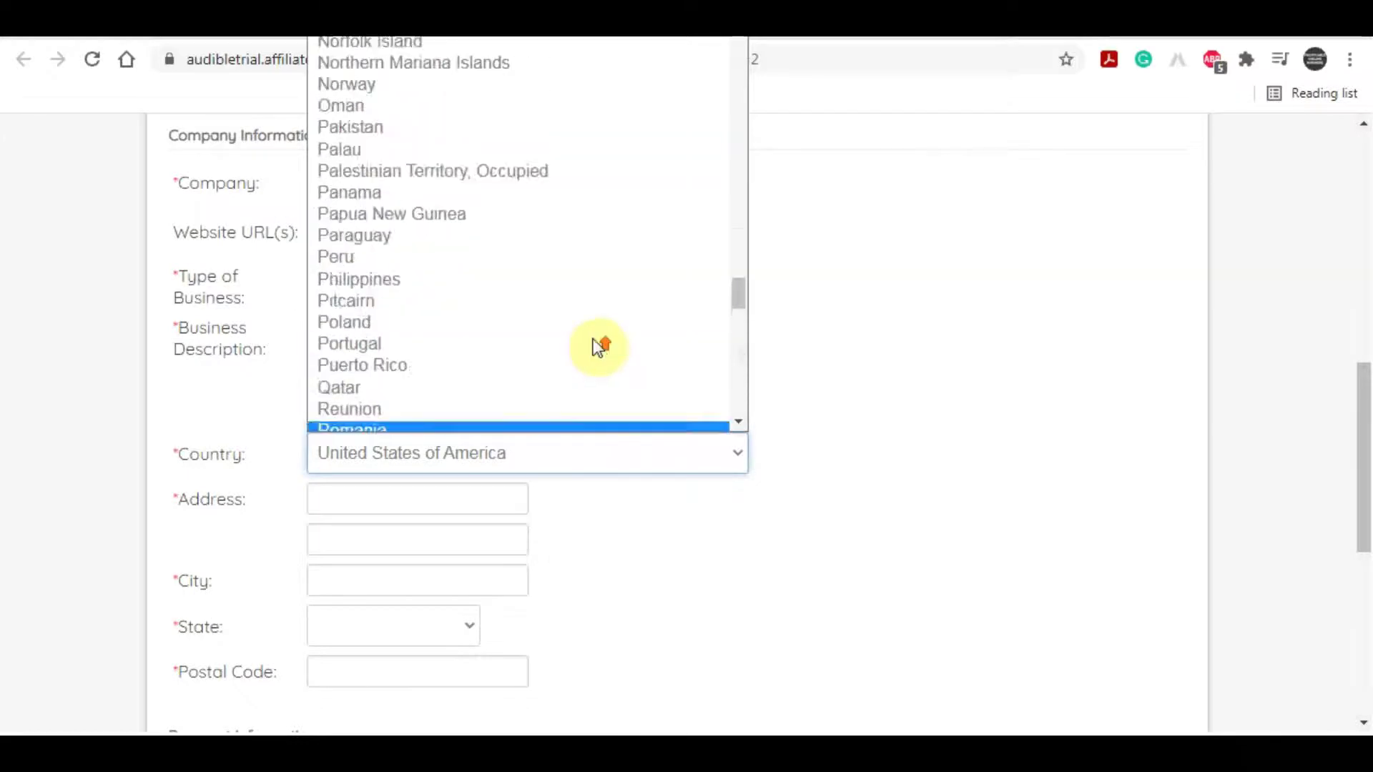
pyautogui.scroll(-17, 592, 304)
pyautogui.scroll(-13, 490, 347)
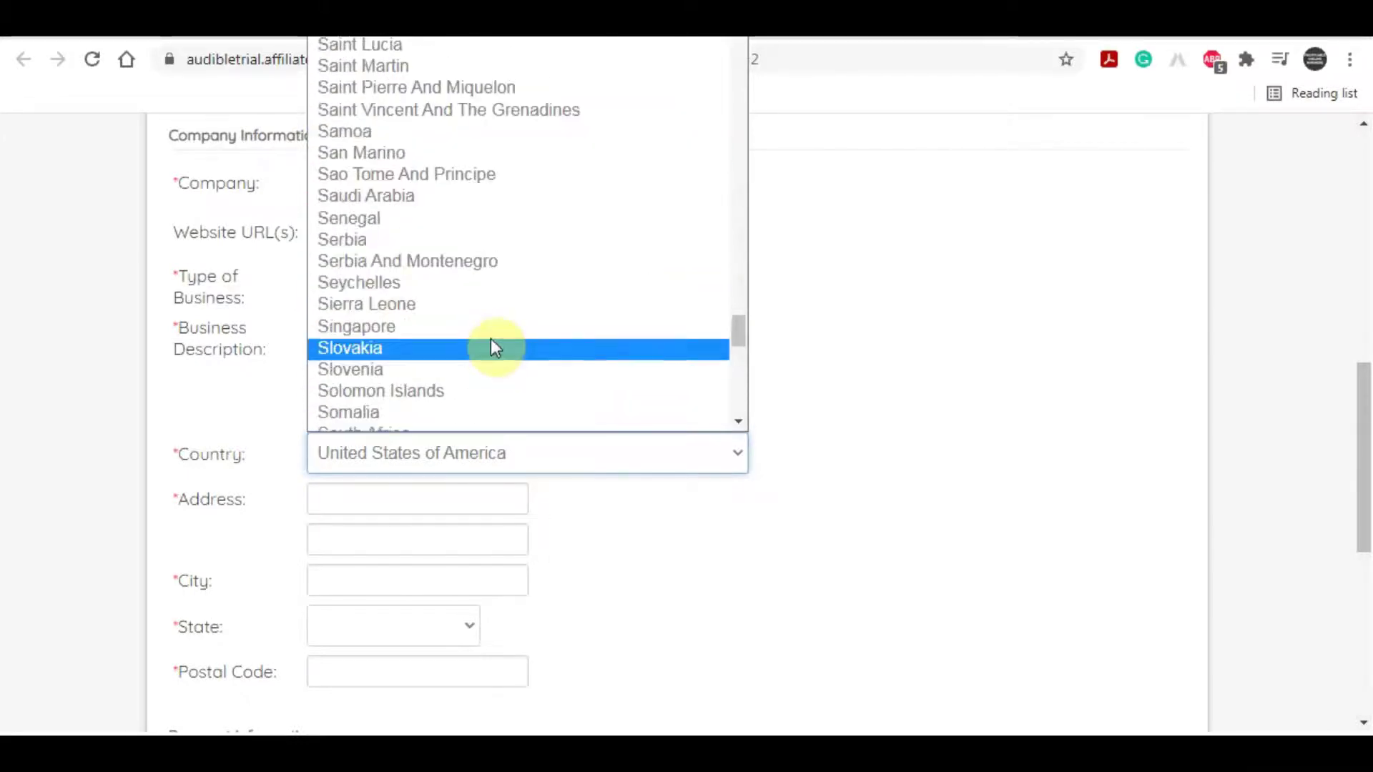
pyautogui.scroll(-7, 491, 340)
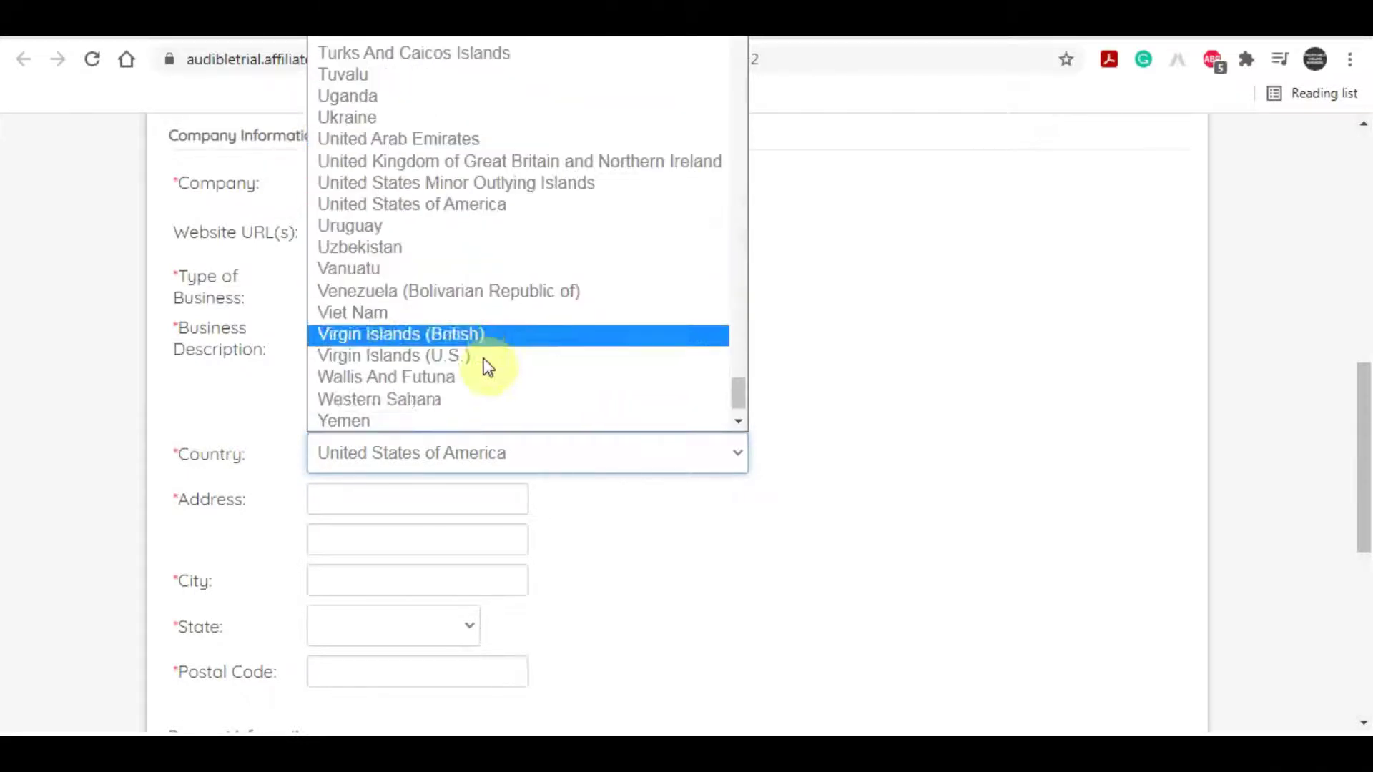
pyautogui.click(868, 389)
pyautogui.scroll(-5, 307, 565)
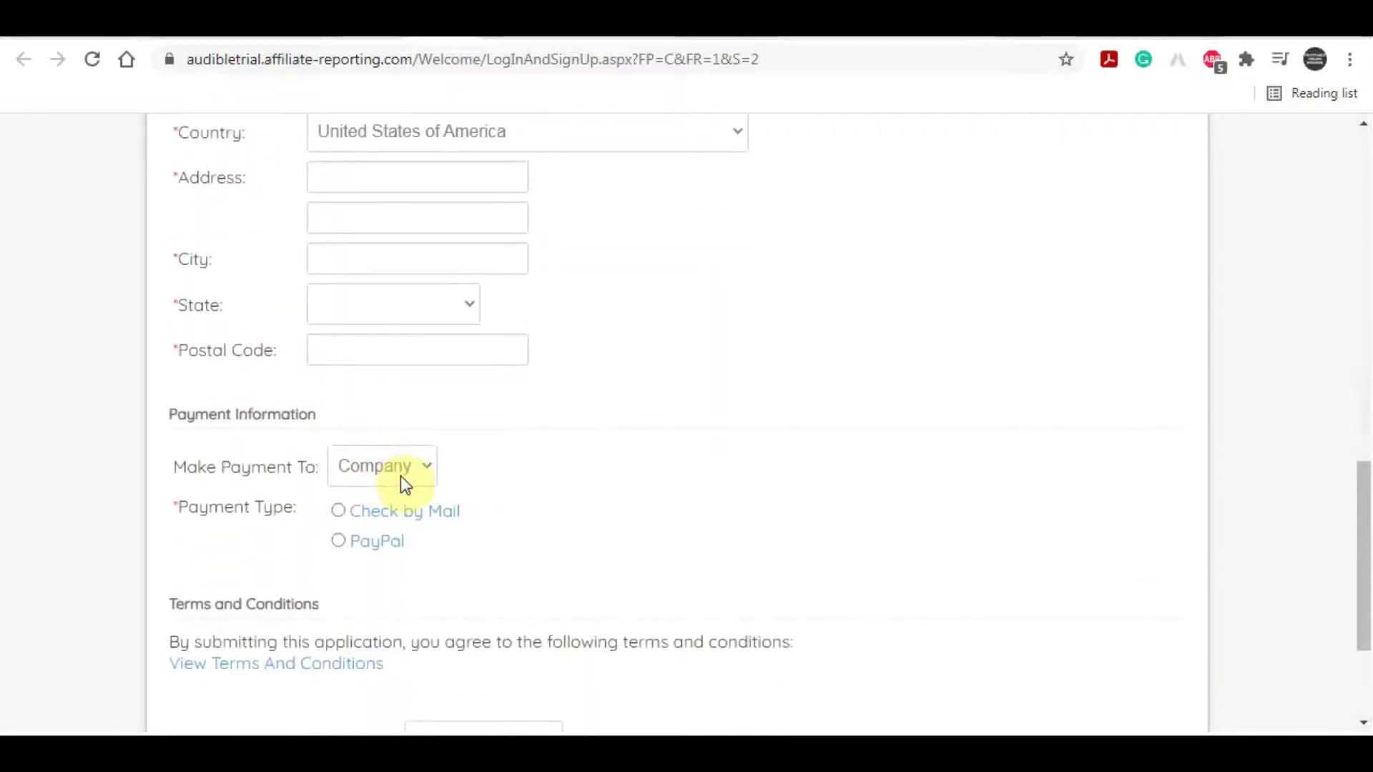
# Step: Keep the payee as Company, choose PayPal payment, and answer Google for the referral source
pyautogui.click(401, 475)
pyautogui.click(591, 456)
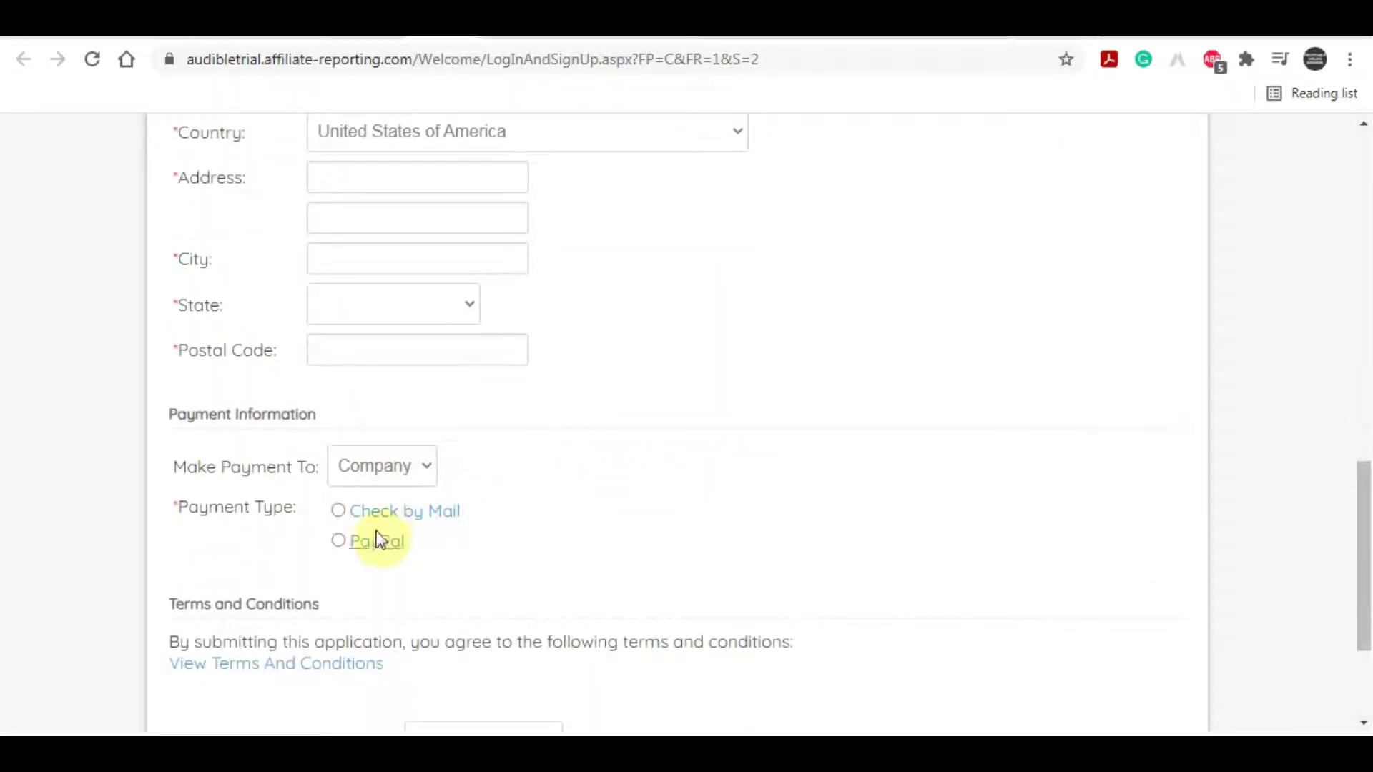
pyautogui.click(346, 541)
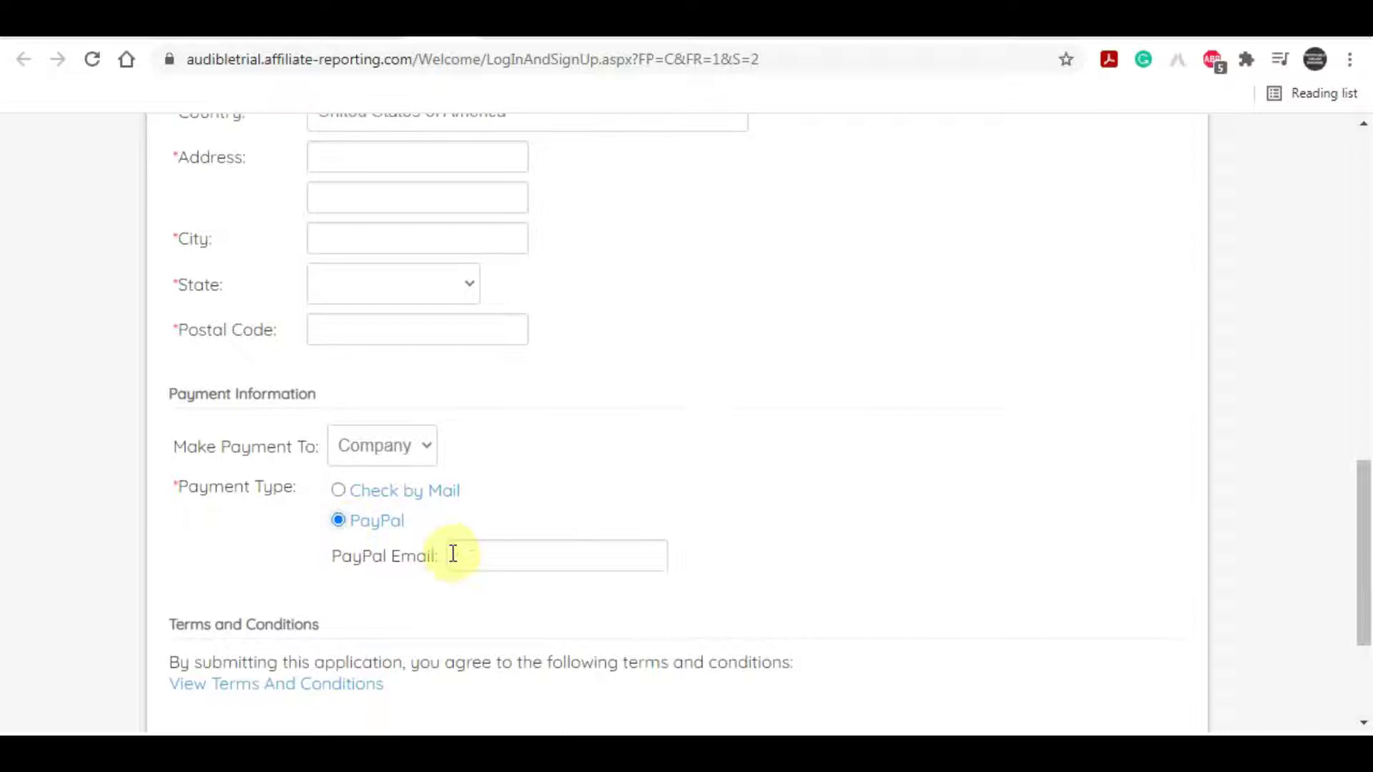
pyautogui.scroll(-3, 592, 500)
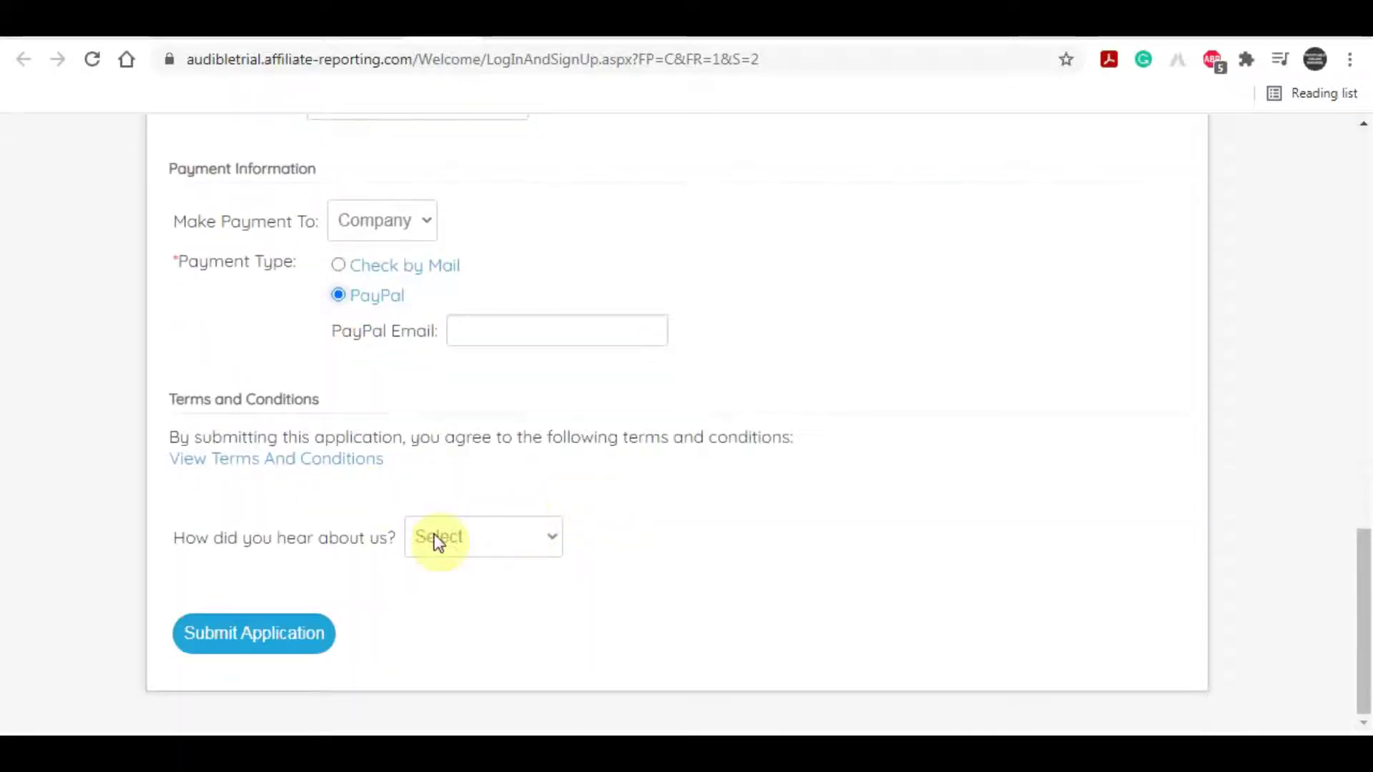
pyautogui.click(479, 535)
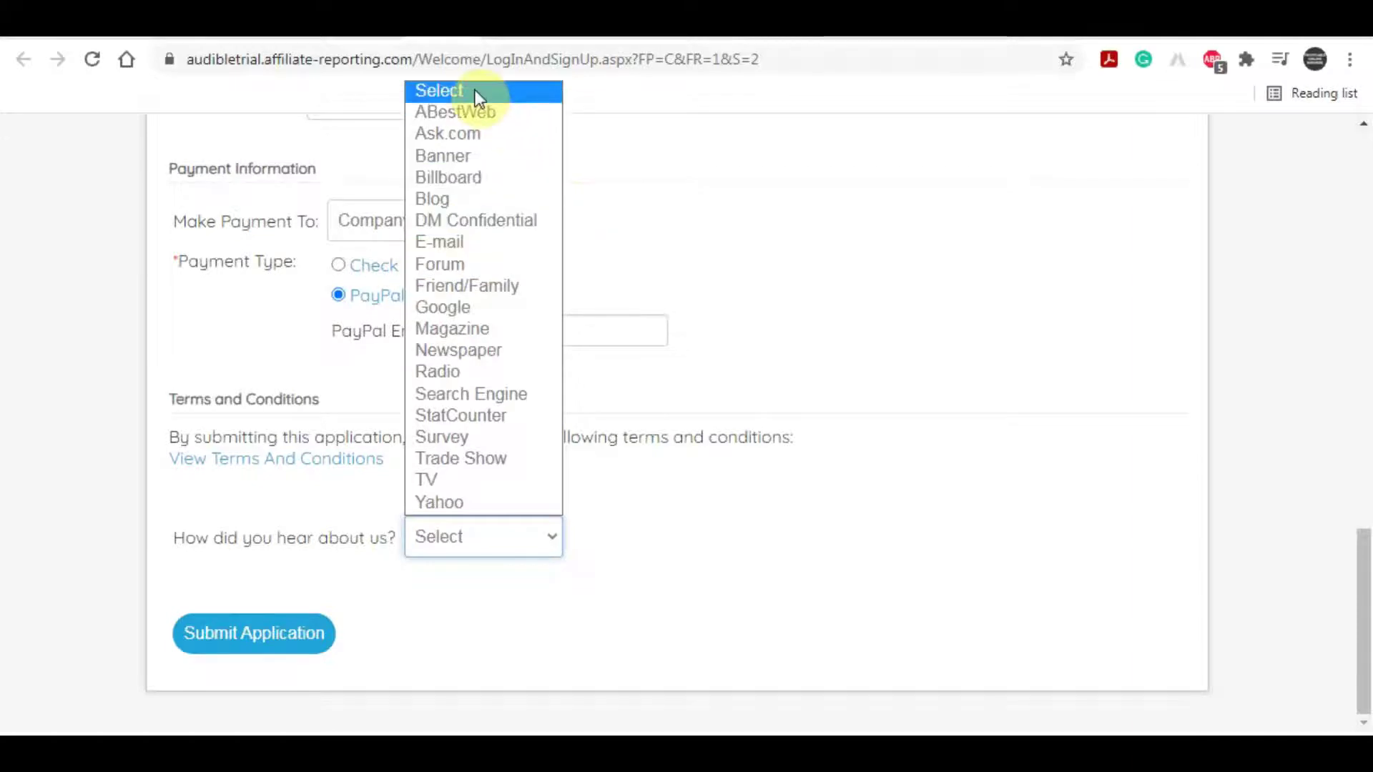
pyautogui.click(475, 301)
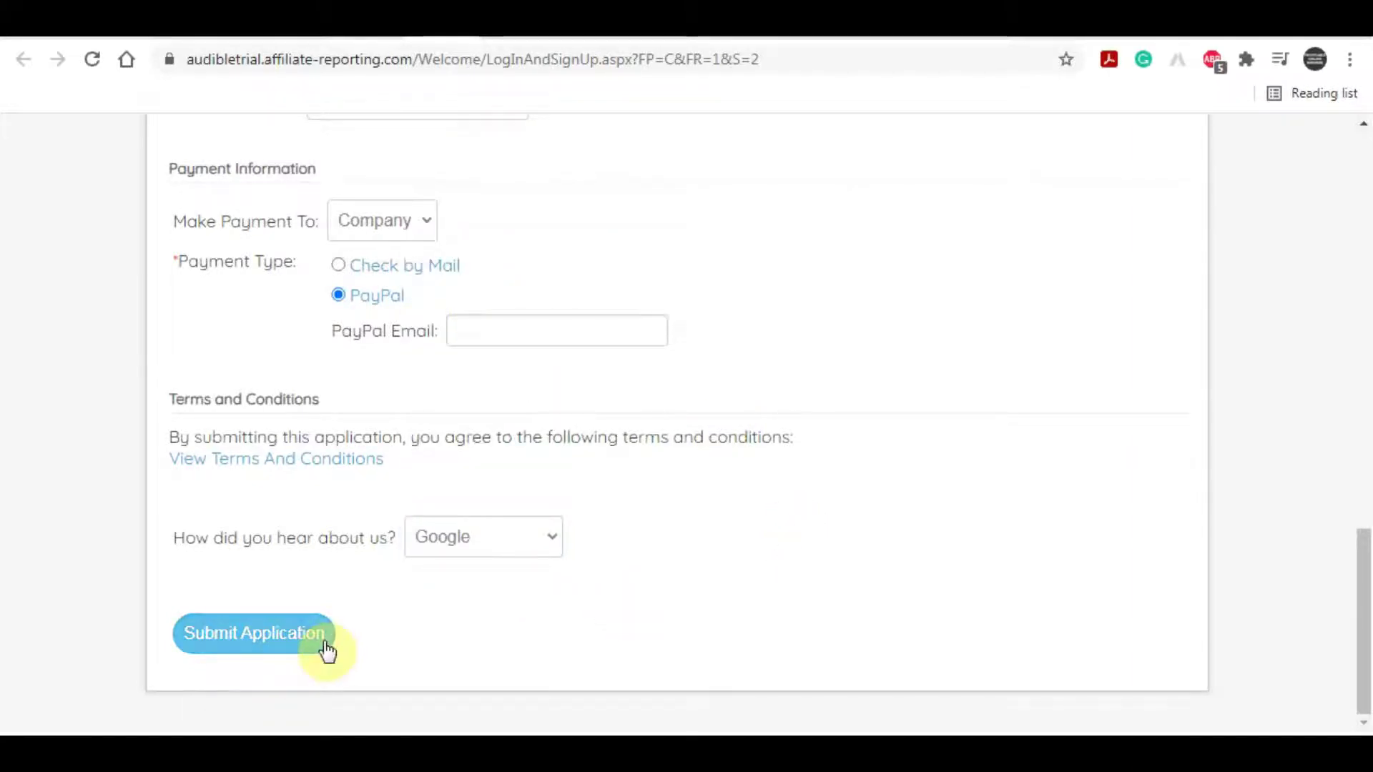
pyautogui.scroll(15, 587, 564)
pyautogui.scroll(-5, 612, 561)
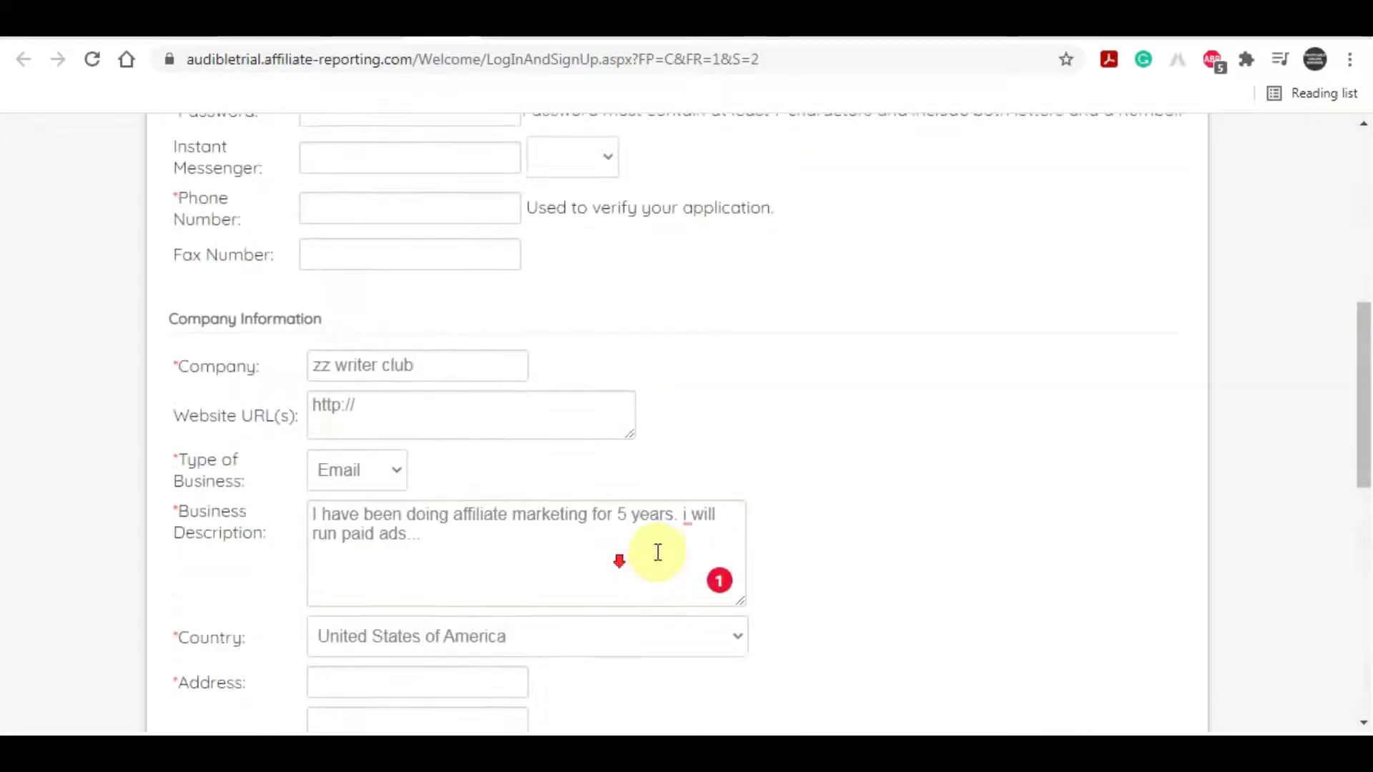
pyautogui.click(696, 516)
pyautogui.click(686, 565)
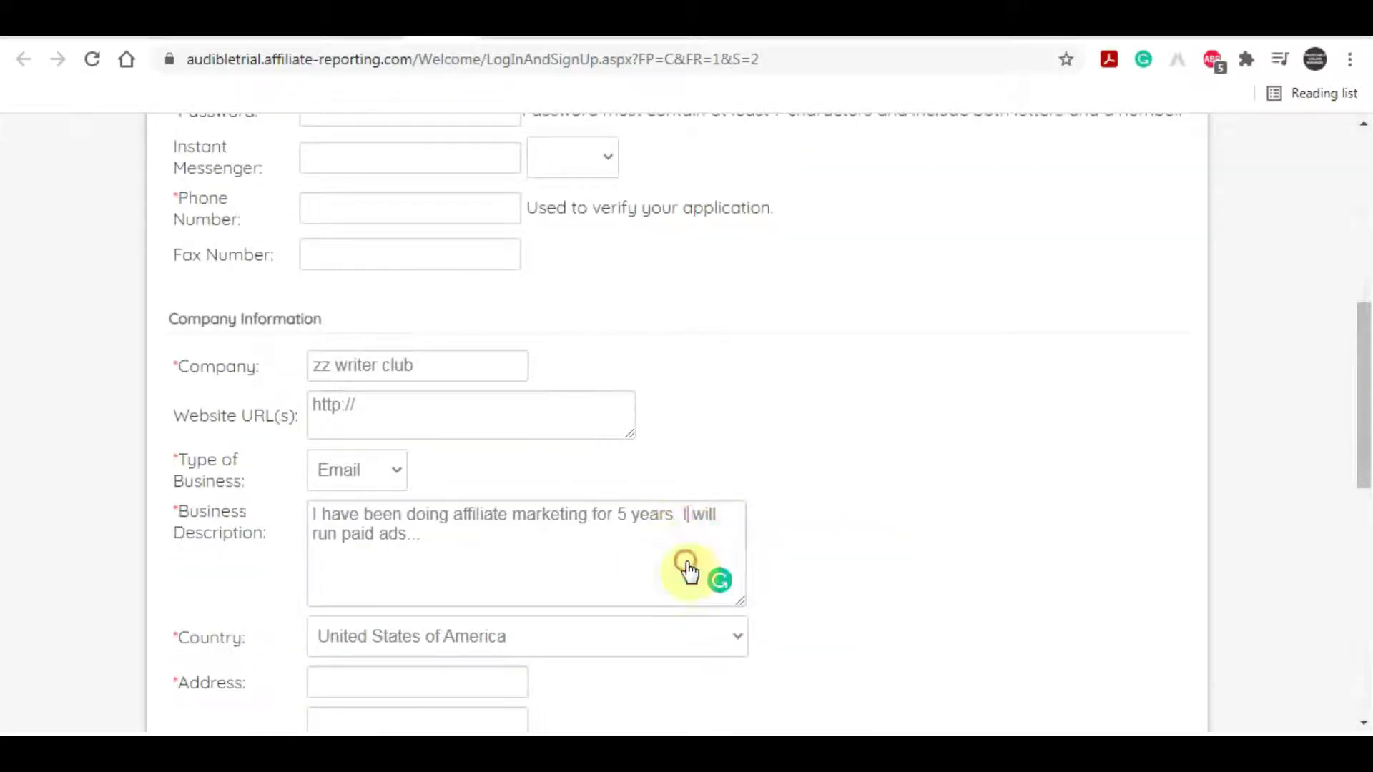
pyautogui.scroll(6, 765, 475)
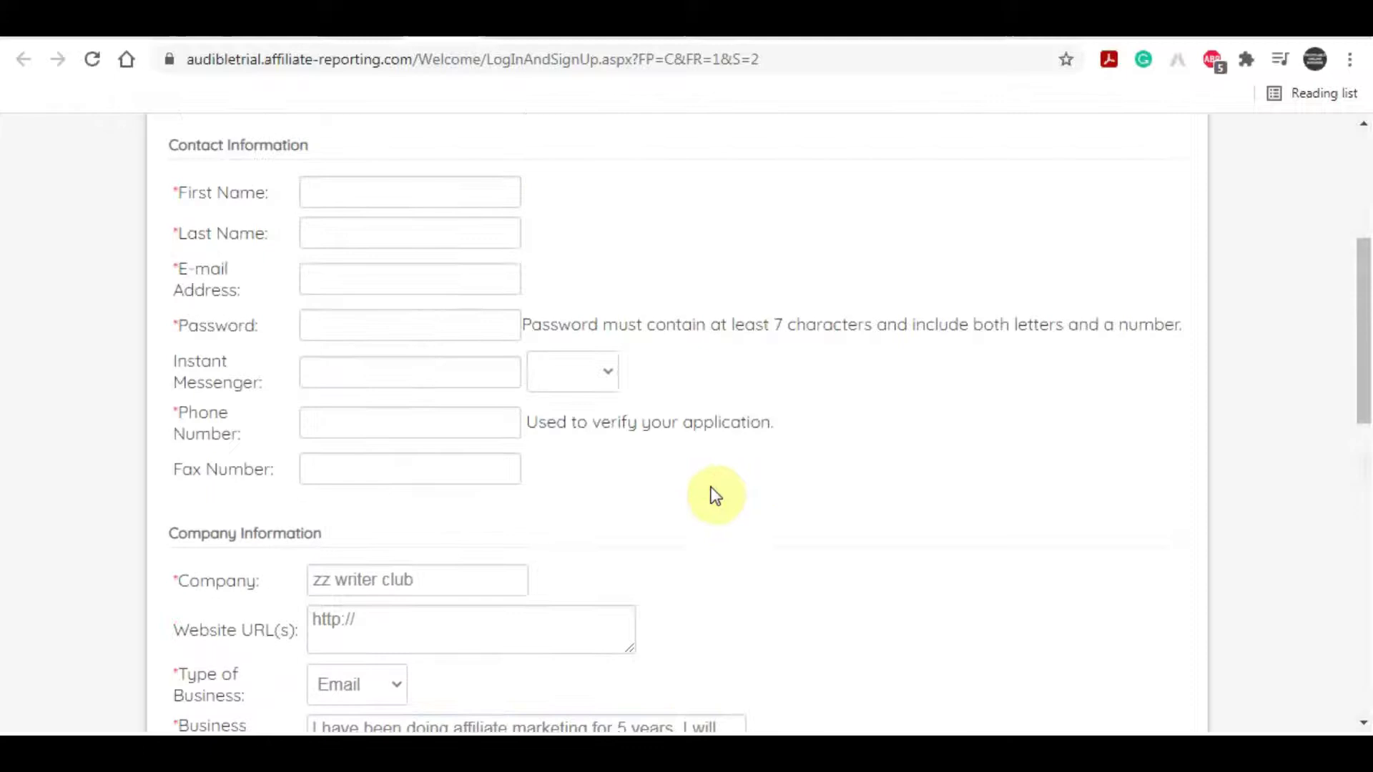
pyautogui.scroll(-5, 713, 492)
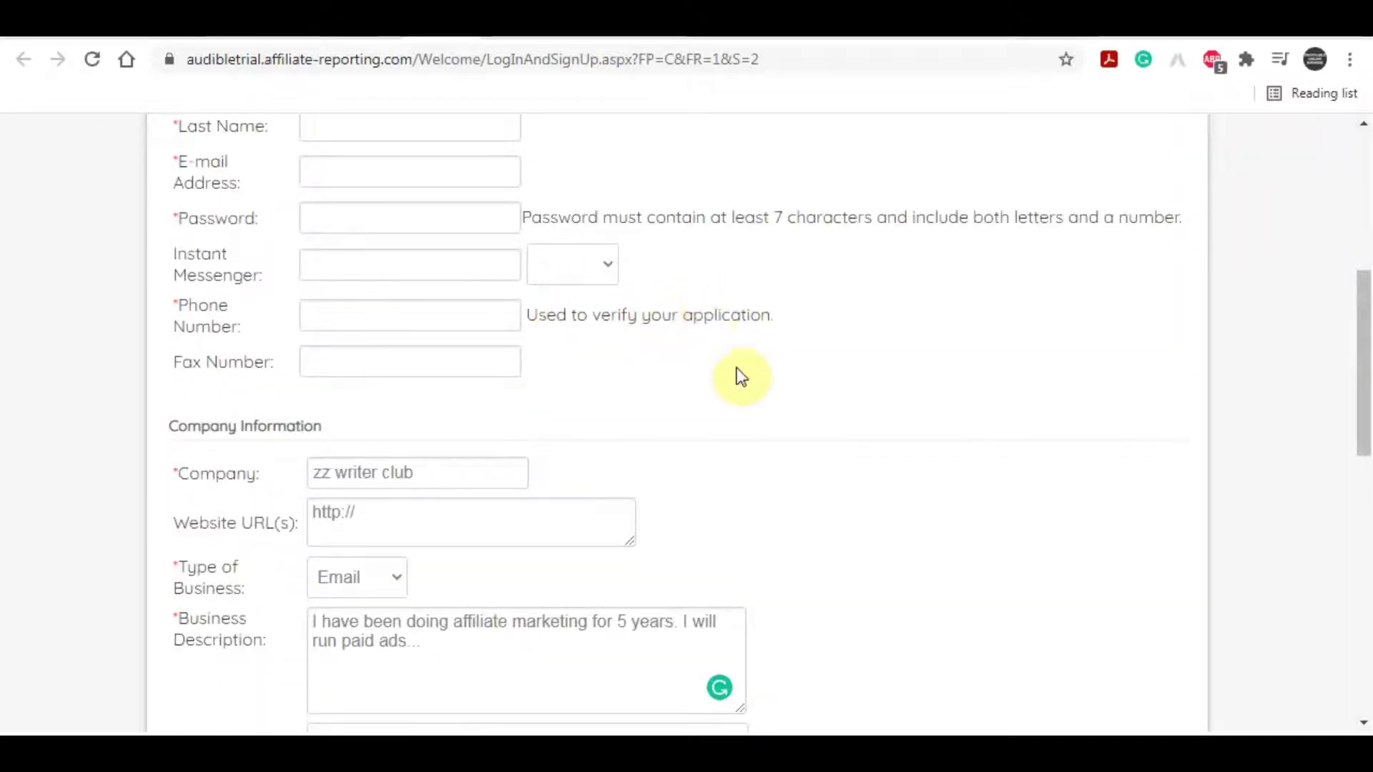
pyautogui.scroll(-5, 887, 340)
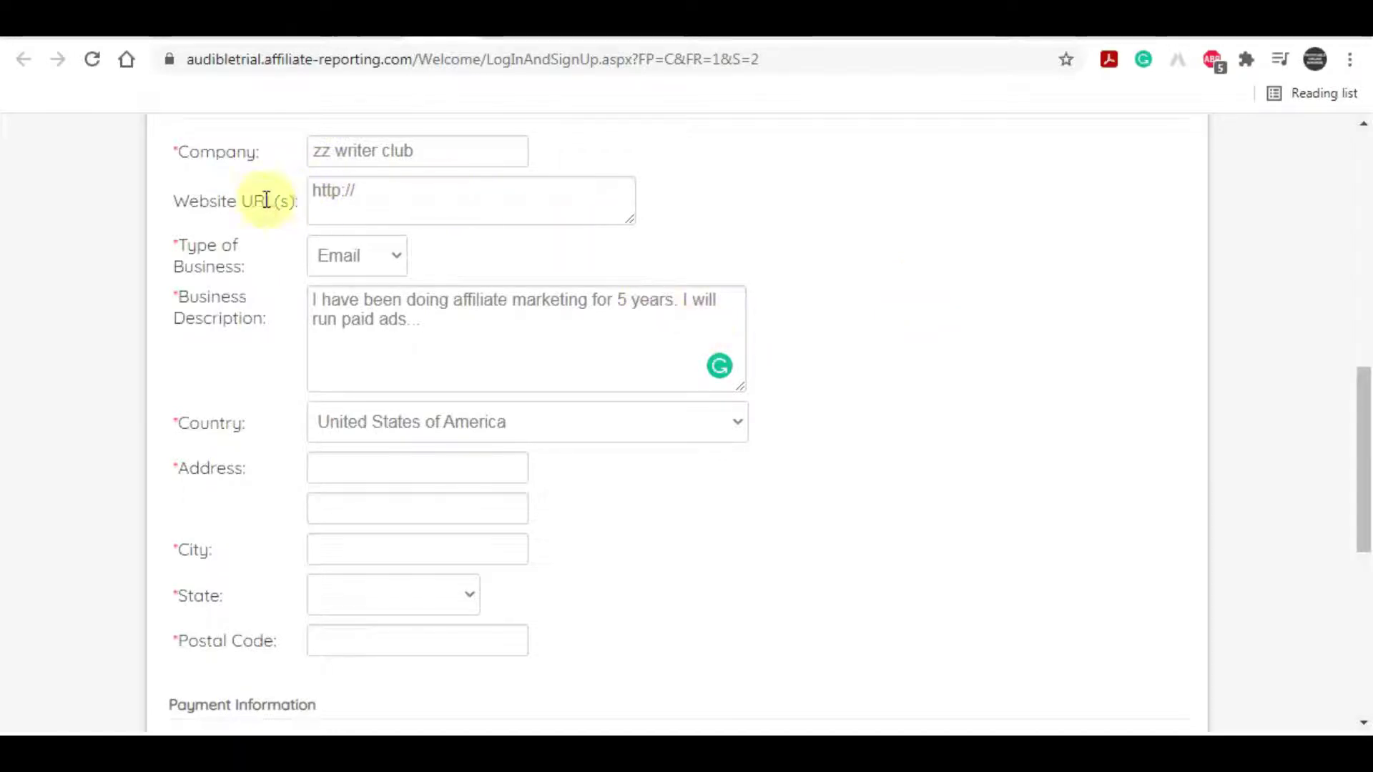
pyautogui.moveTo(174, 201); pyautogui.dragTo(278, 201)
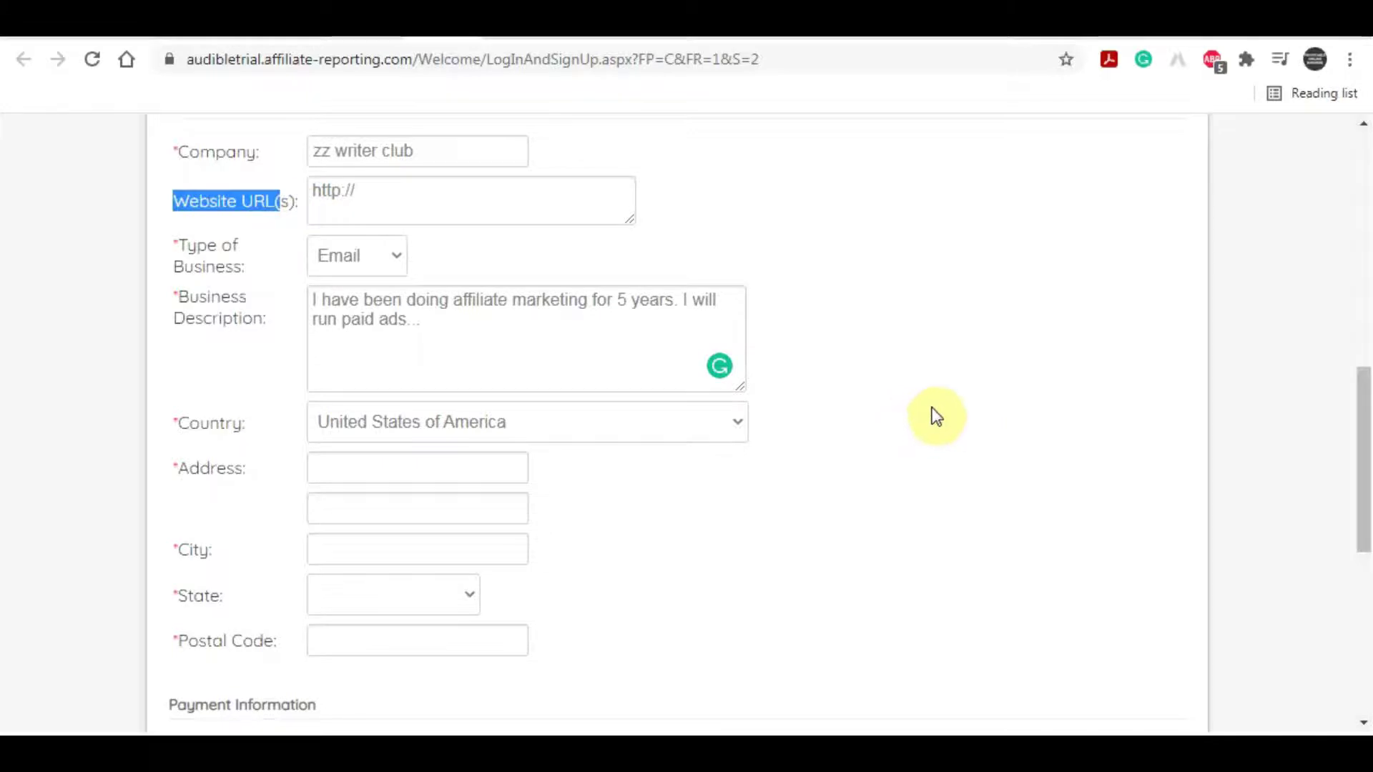
pyautogui.scroll(-1, 936, 418)
pyautogui.scroll(-3, 937, 414)
pyautogui.scroll(10, 937, 413)
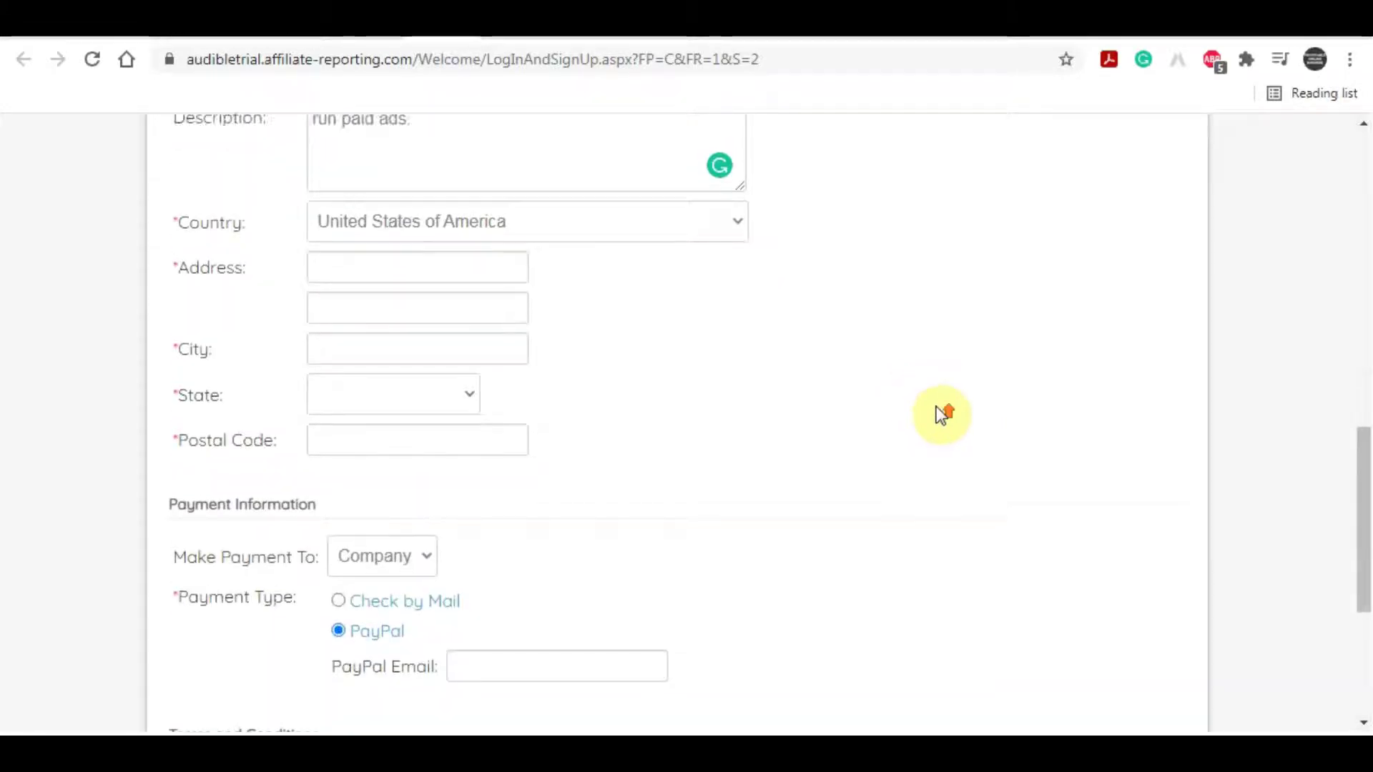
pyautogui.scroll(3, 937, 405)
pyautogui.scroll(-3, 937, 404)
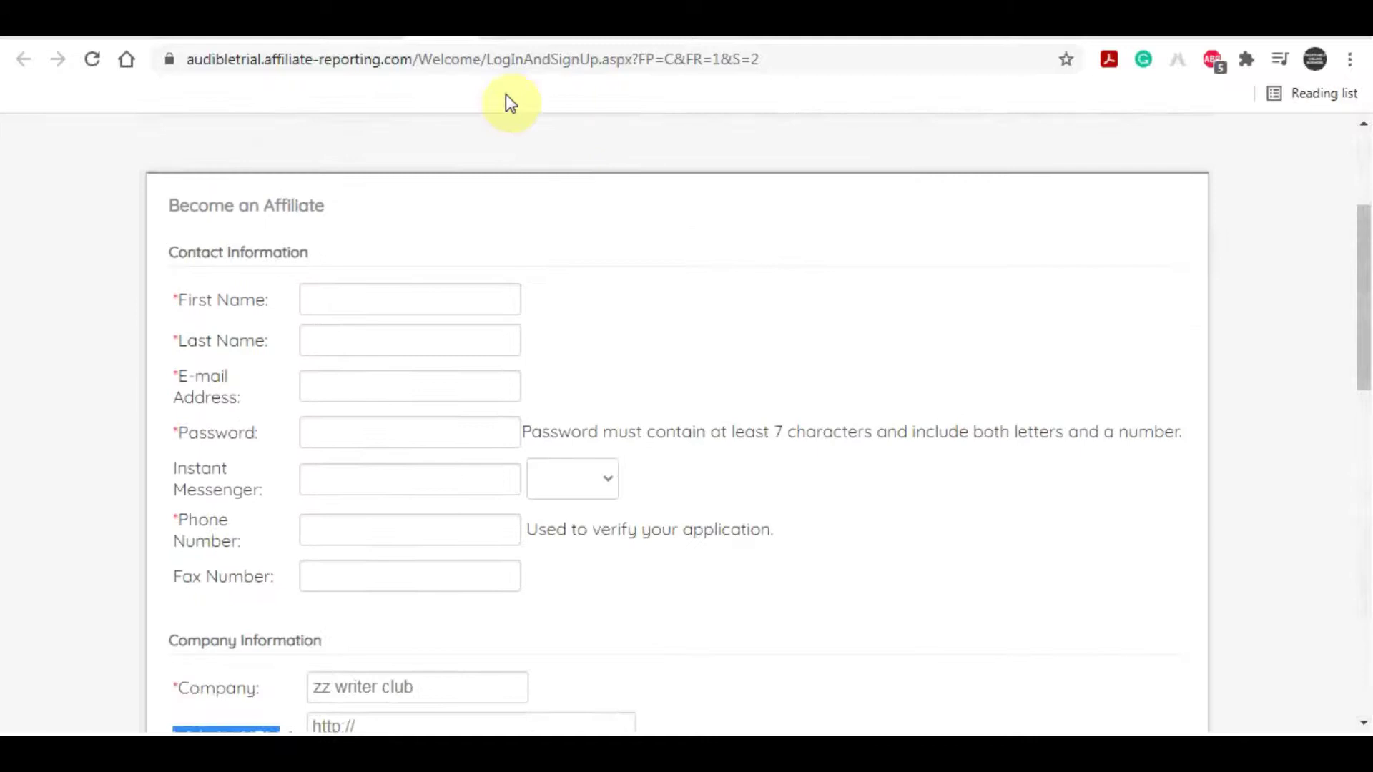
# Step: Show the Audible $15-per-trial offer page, then return to the Google Docs promo script
pyautogui.click(397, 28)
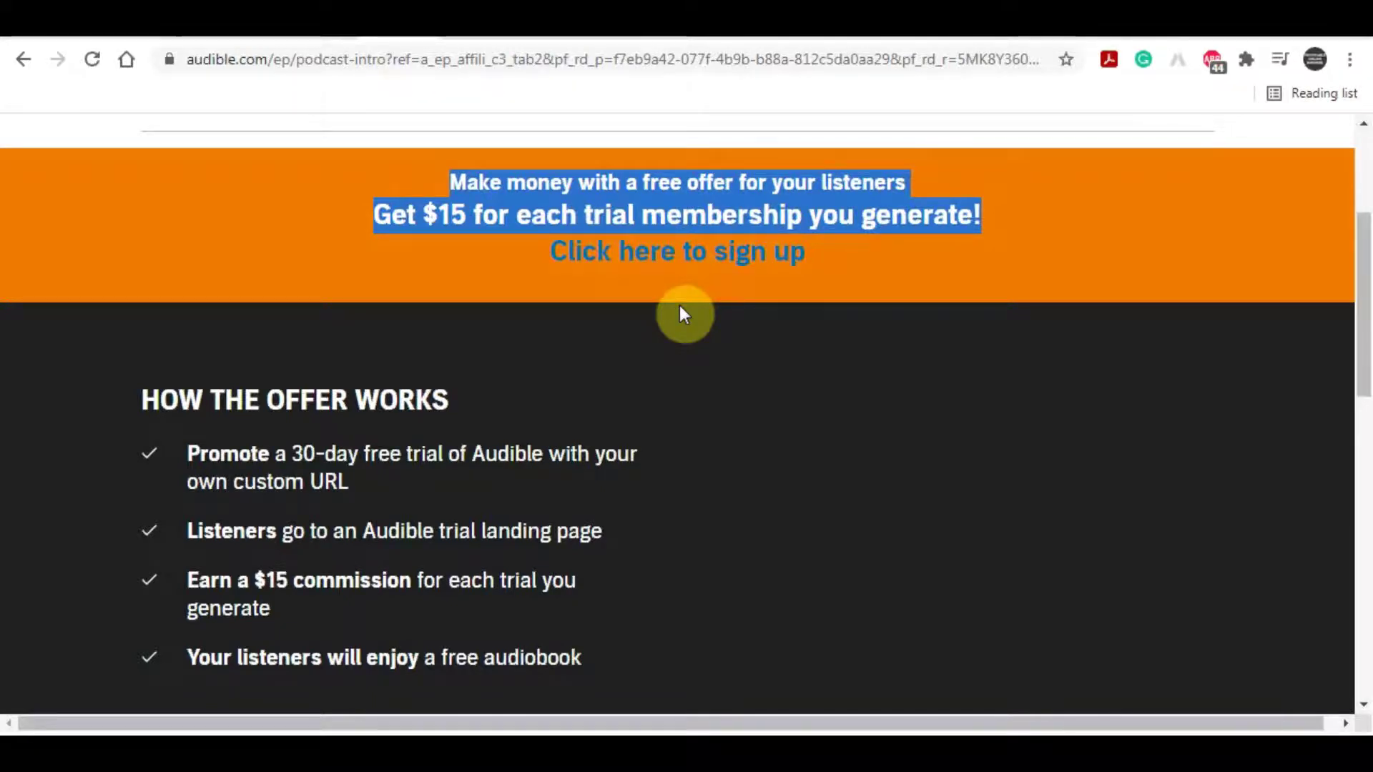
pyautogui.click(463, 30)
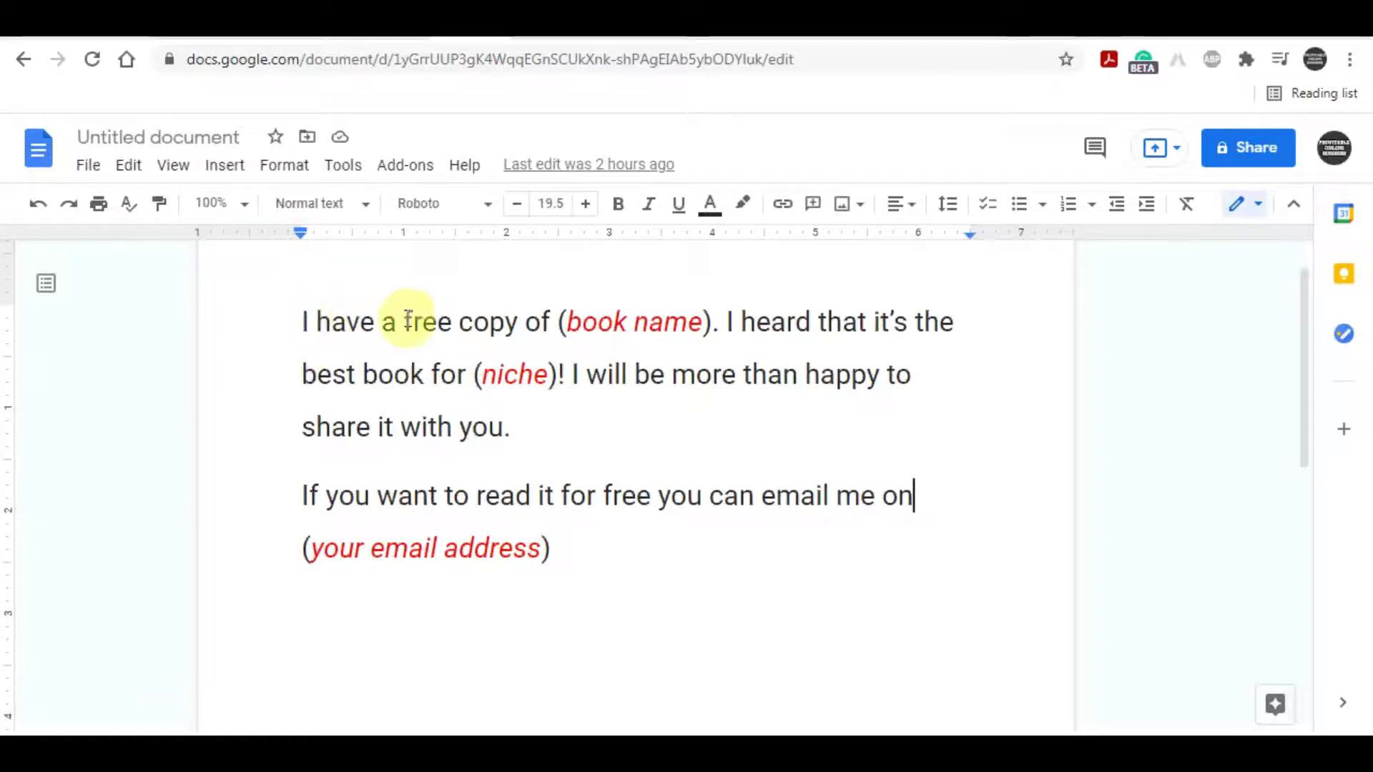
# Step: Undo the accidental move to restore the (book name) placeholder, then select the cooking audiobooks query
pyautogui.moveTo(561, 320); pyautogui.dragTo(711, 319)
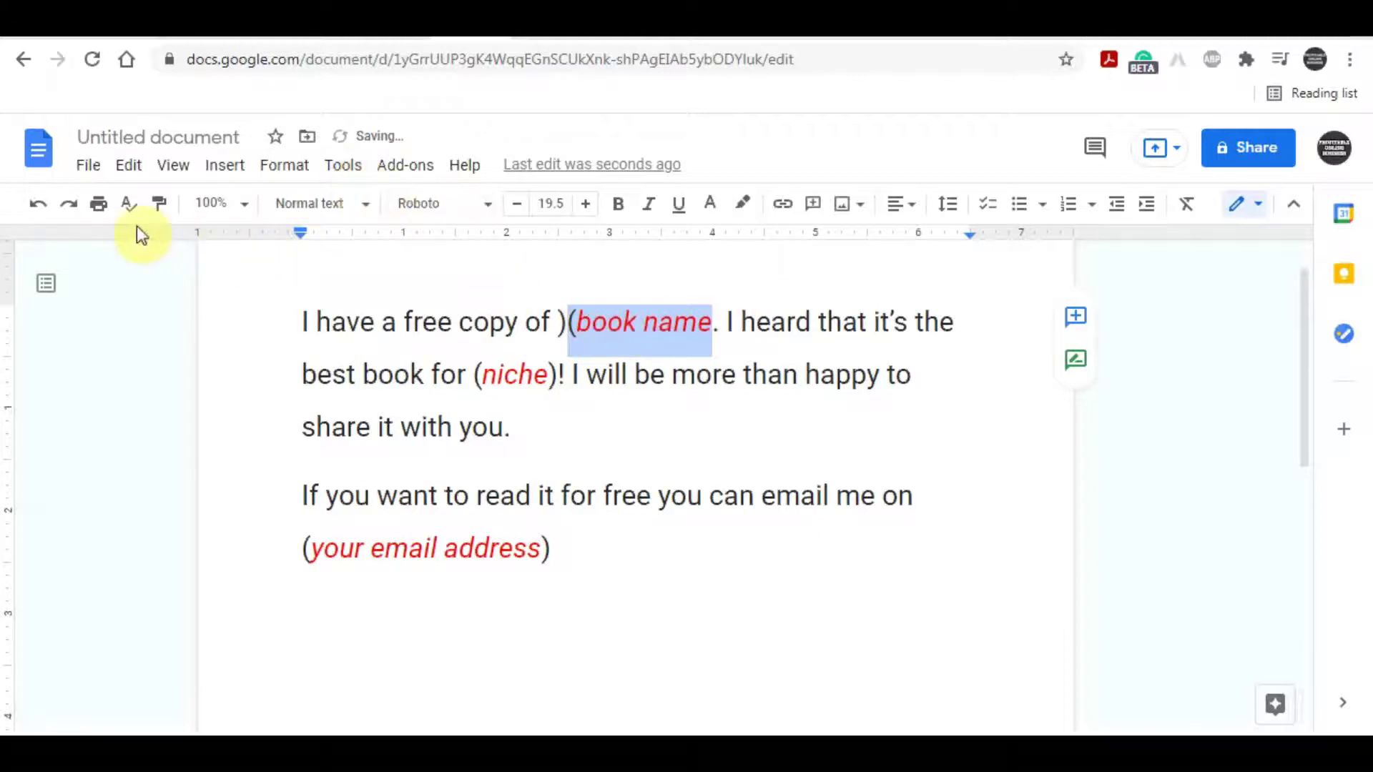
pyautogui.click(36, 205)
pyautogui.click(887, 374)
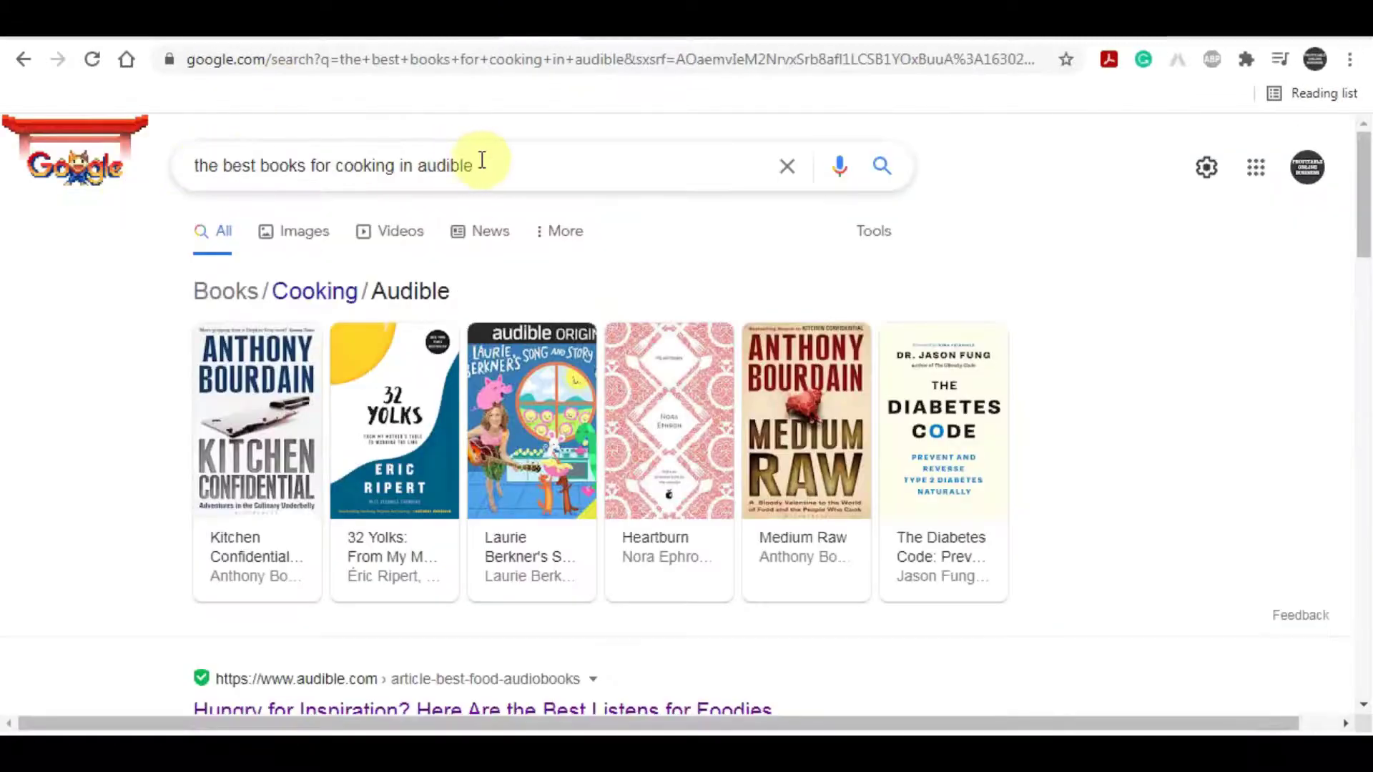
pyautogui.moveTo(478, 165); pyautogui.dragTo(187, 186)
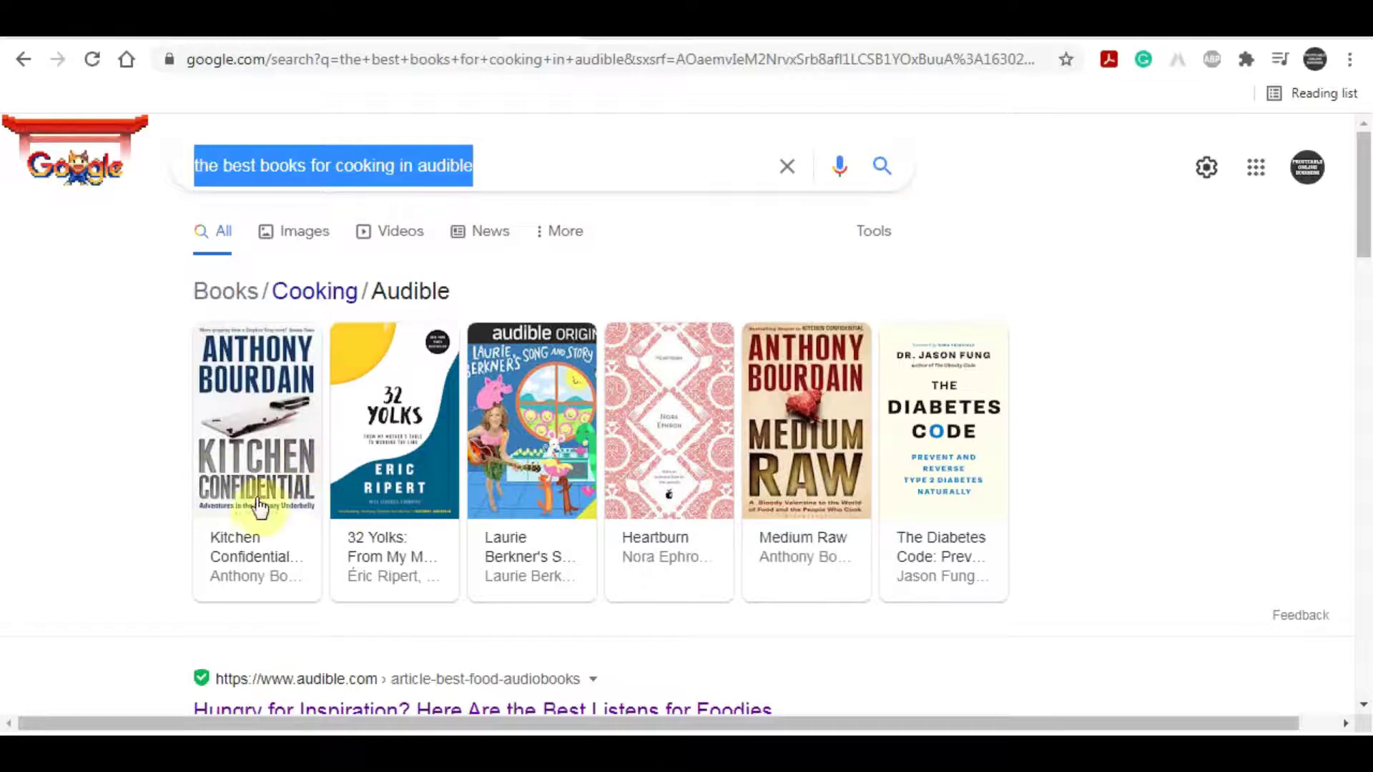
# Step: Compare the cooking audiobook search results against the promo script, finishing on the document
pyautogui.click(514, 32)
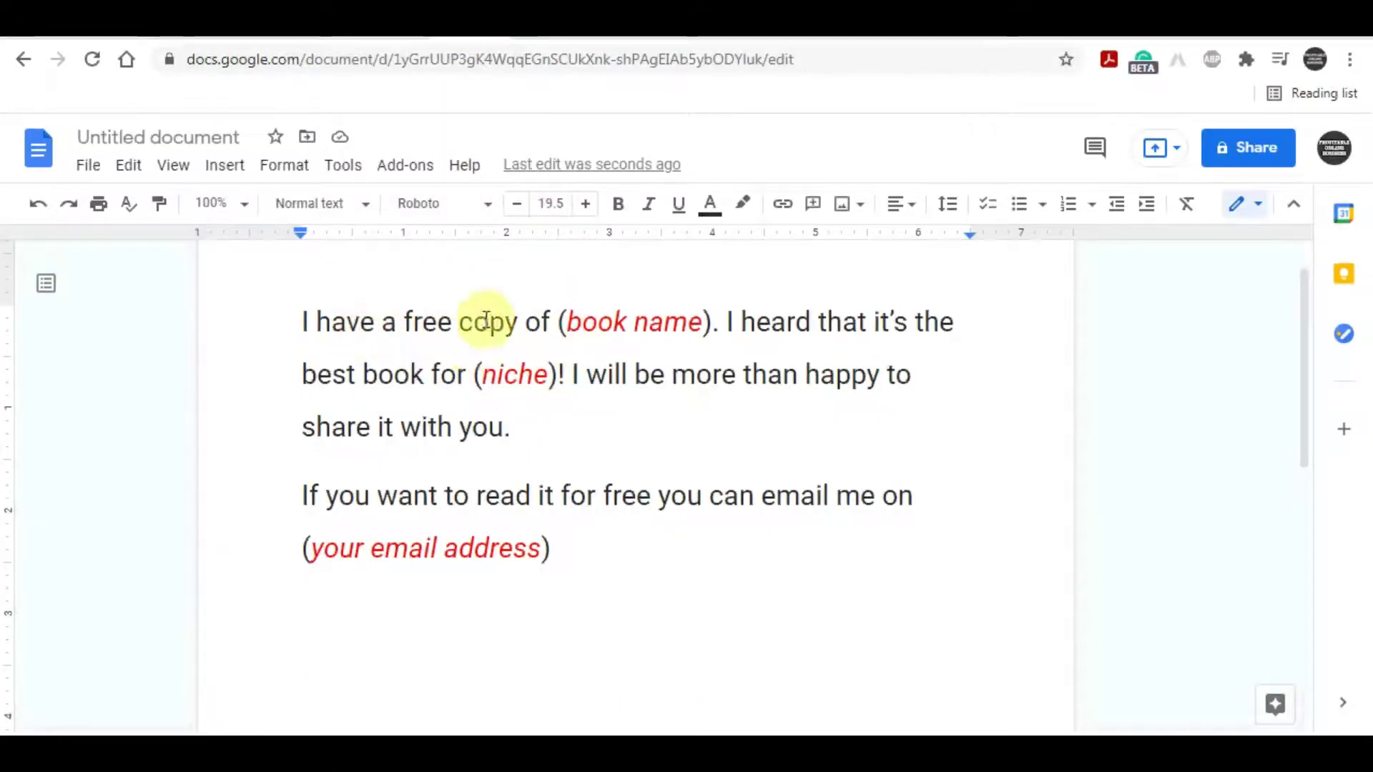
pyautogui.click(300, 29)
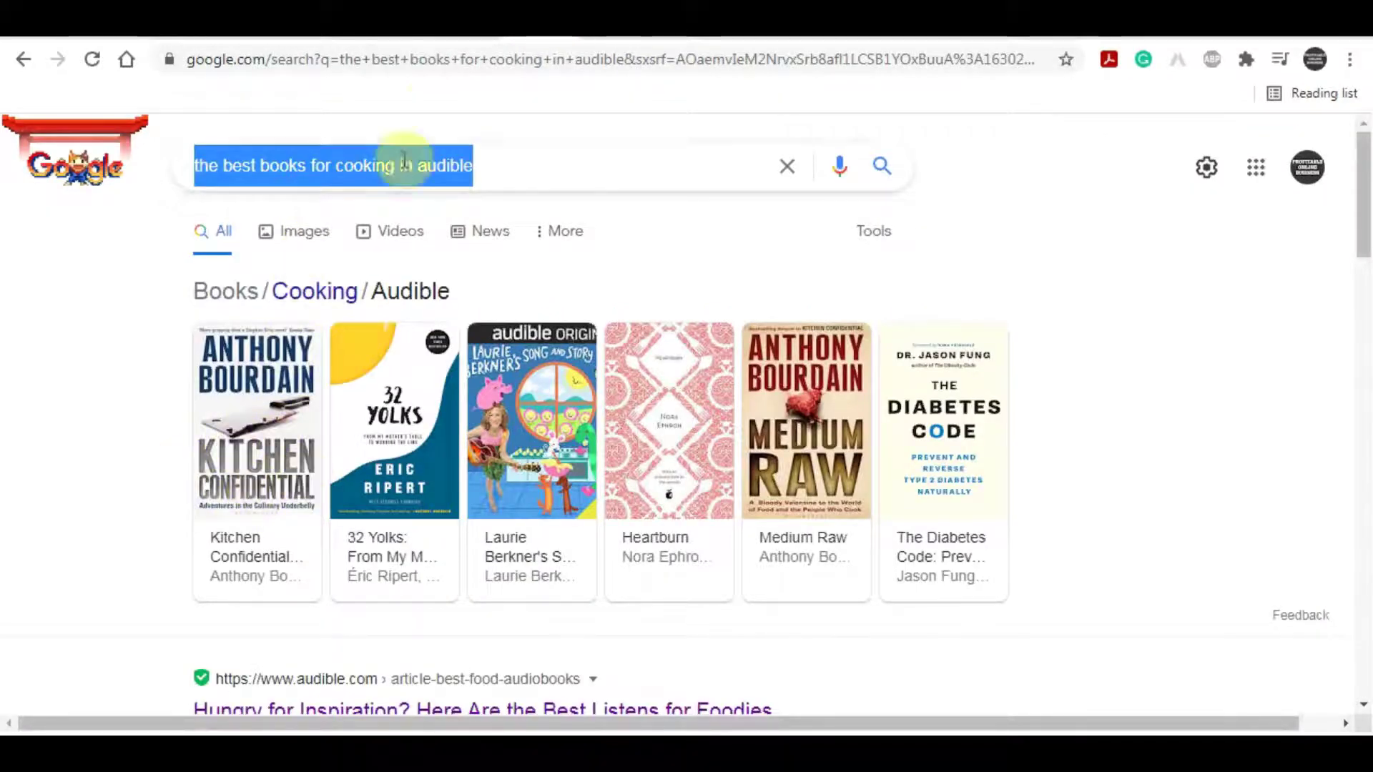
pyautogui.click(514, 33)
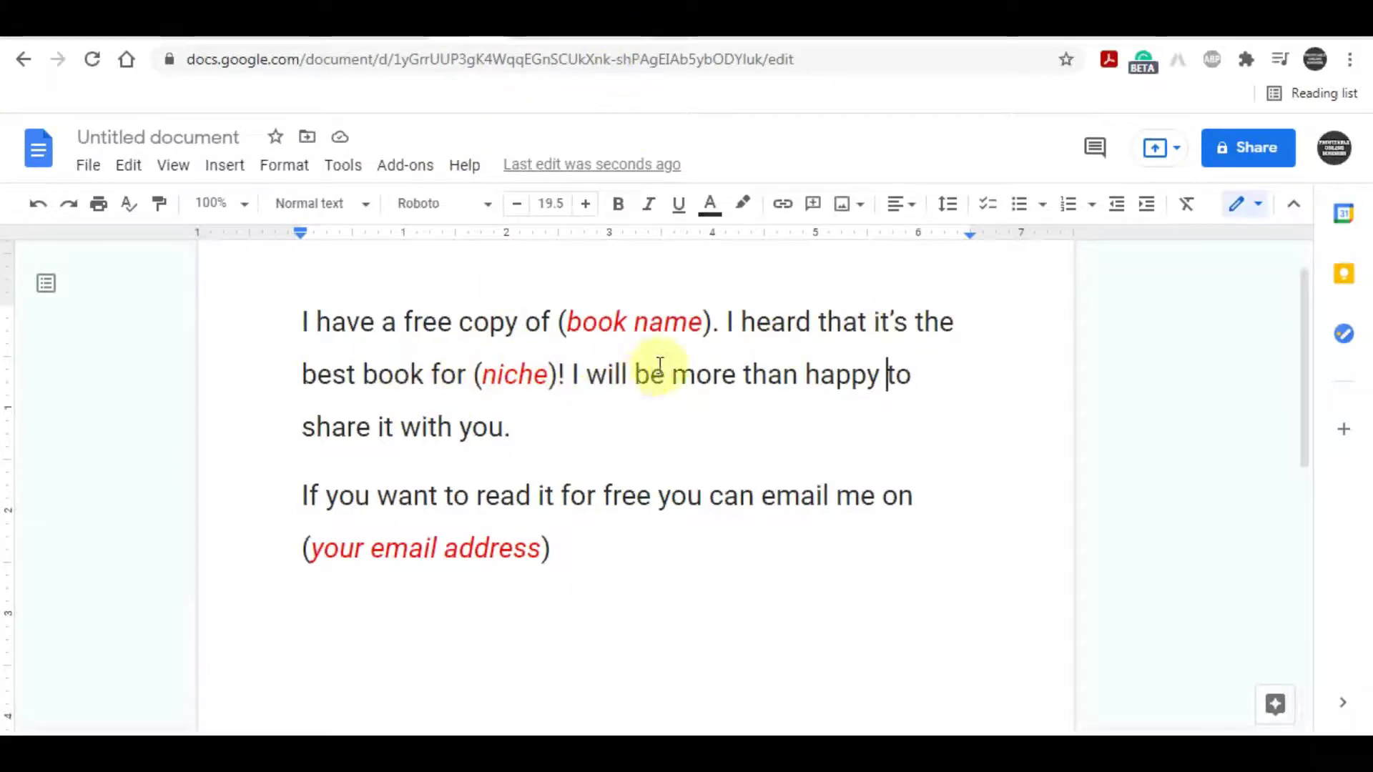
pyautogui.click(524, 32)
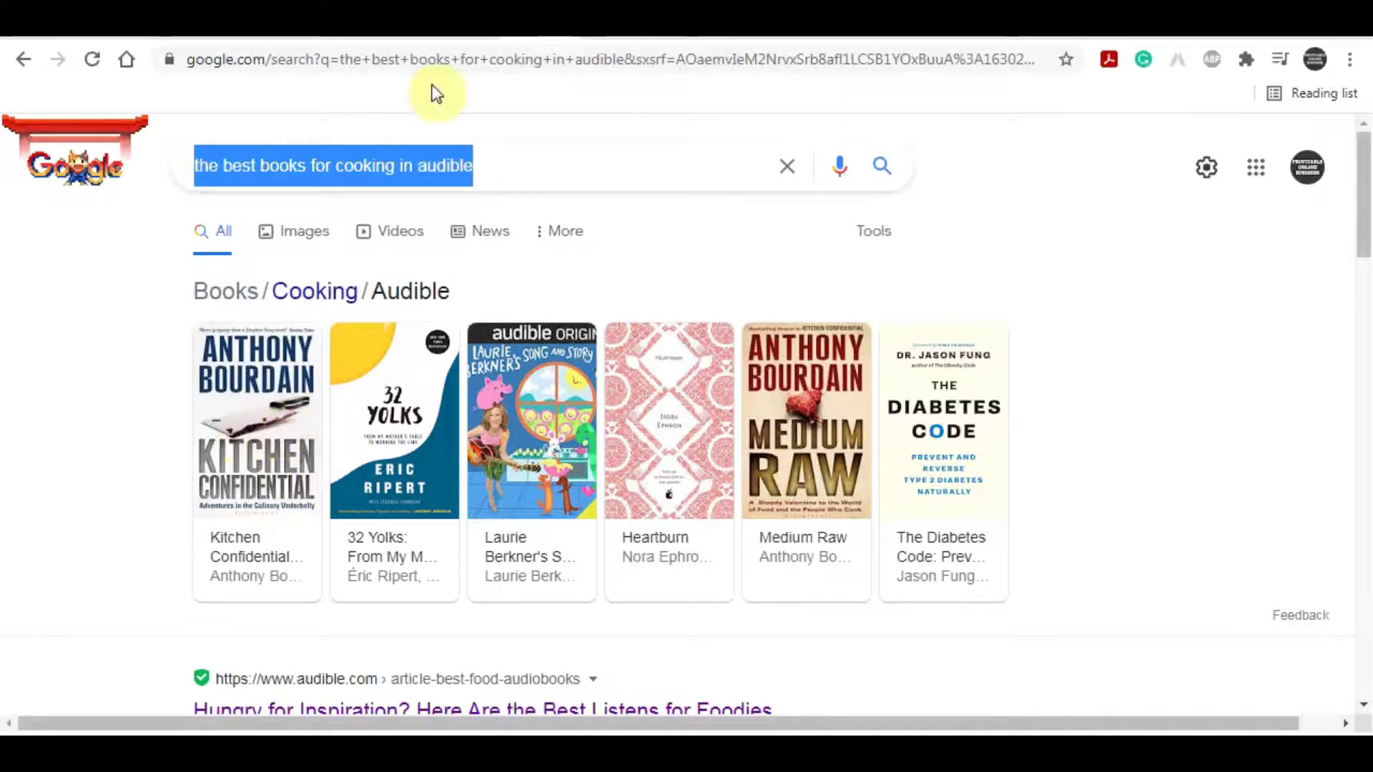
pyautogui.click(433, 21)
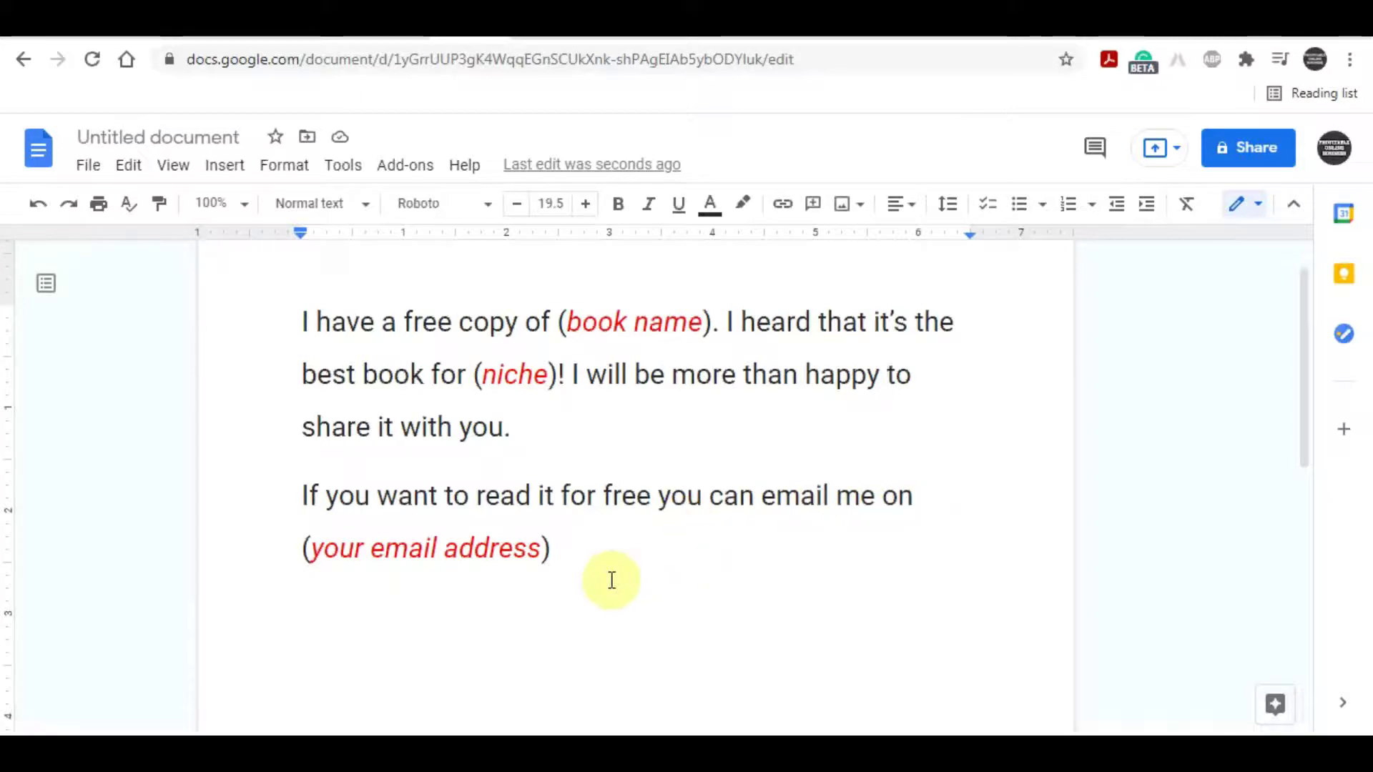
# Step: Add a sample Gmail address on a new line below (your email address), fixing its typos
pyautogui.click(580, 565)
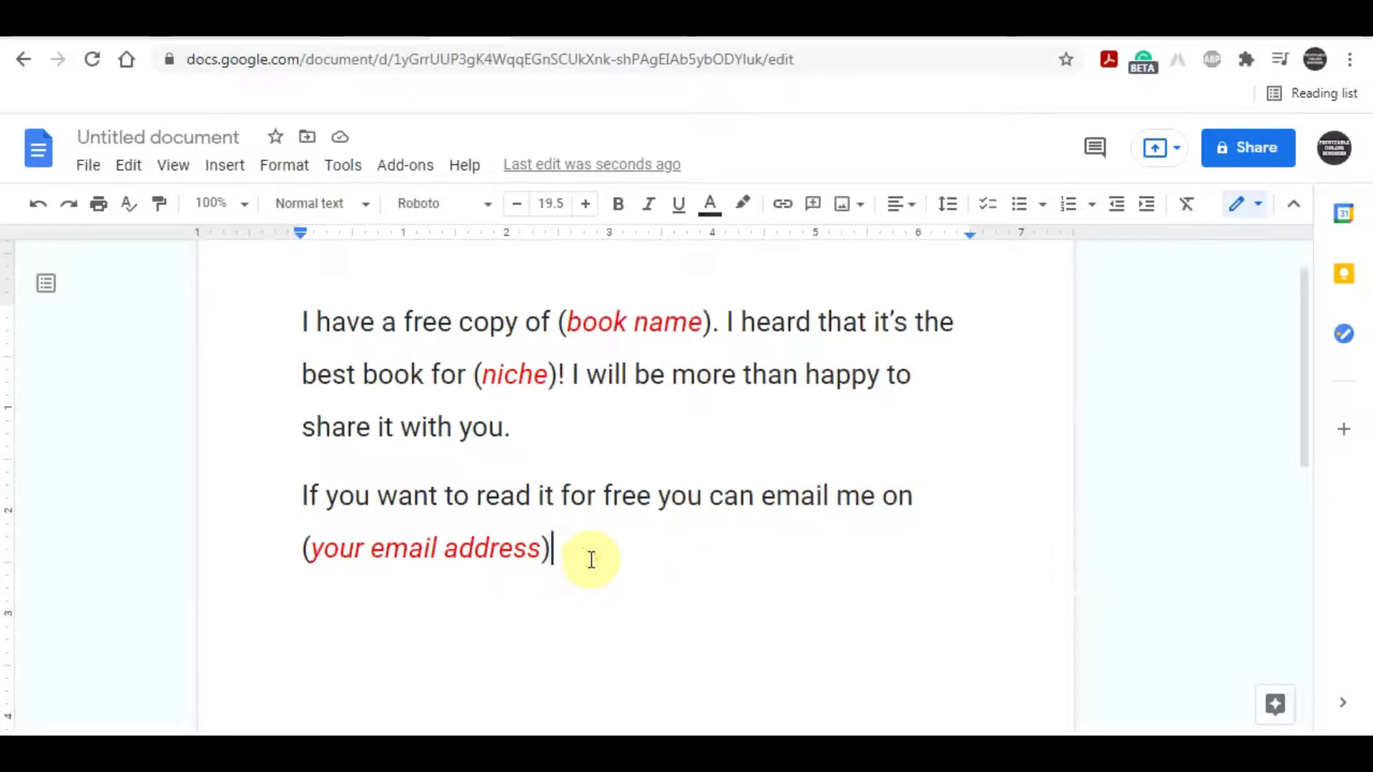
pyautogui.press('Return')
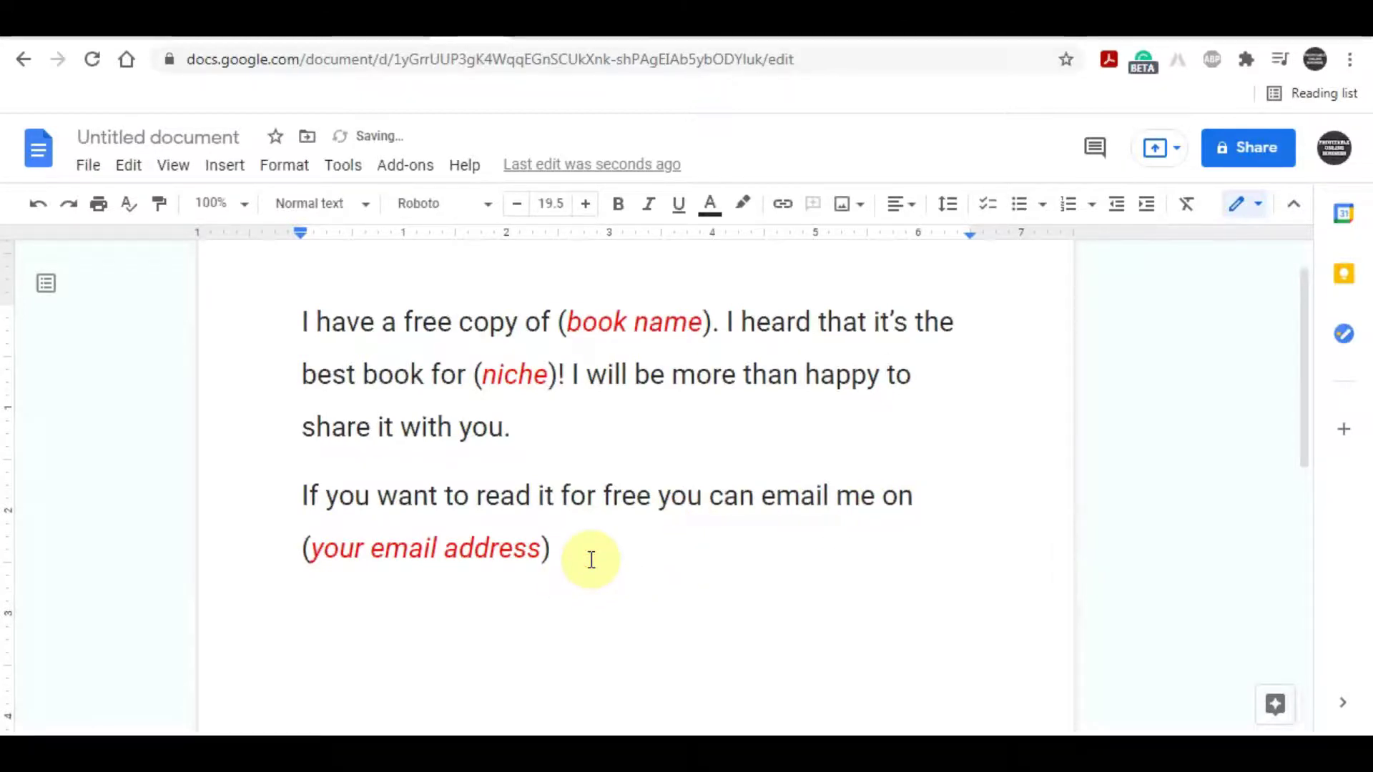
pyautogui.write('youremail')
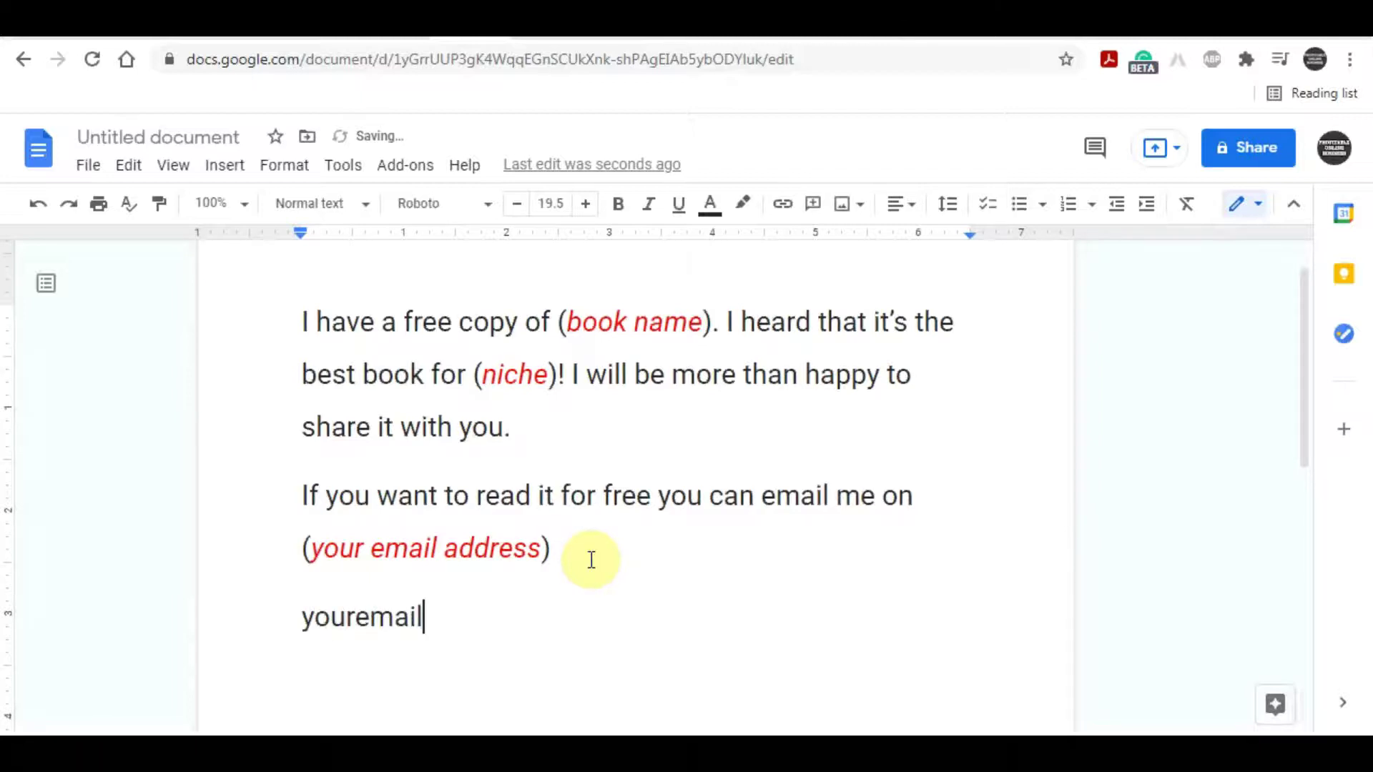
pyautogui.write('vgmail ')
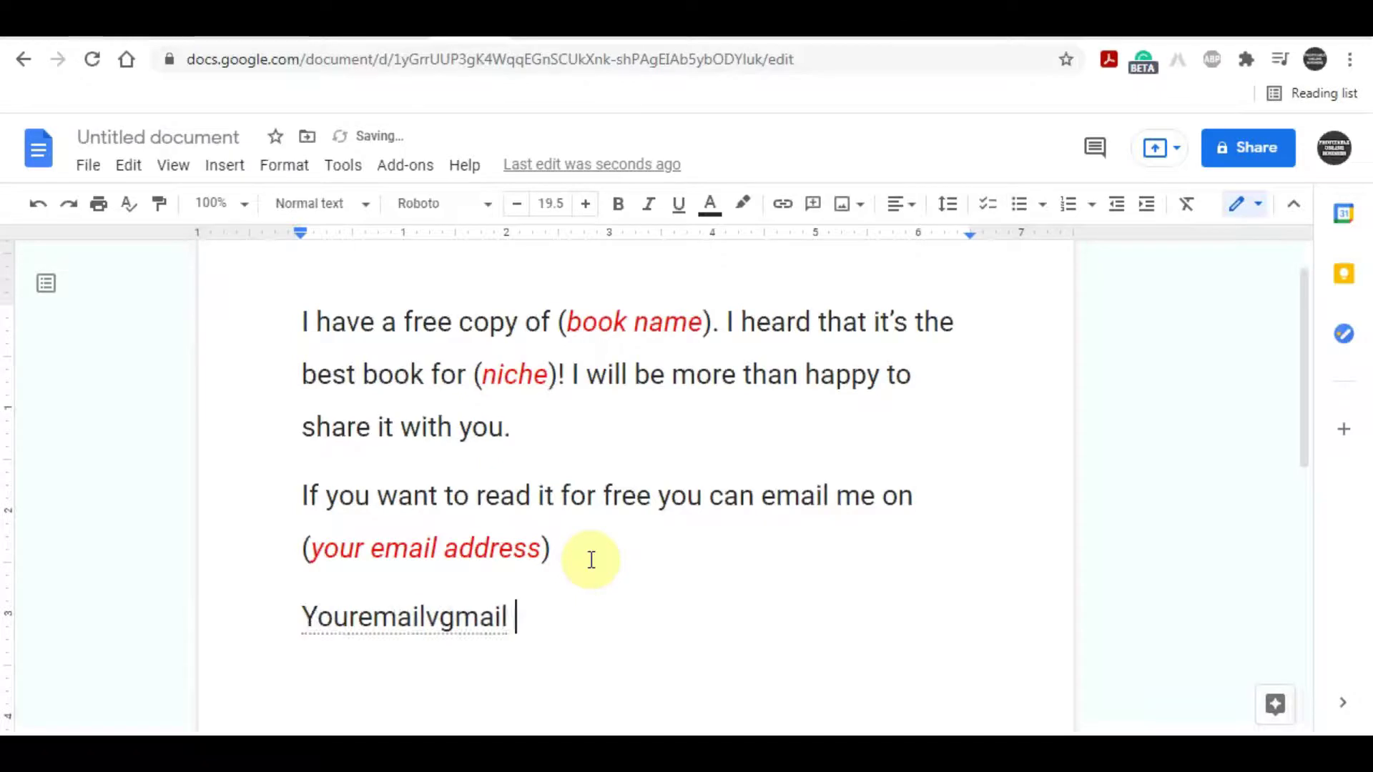
pyautogui.write('.com')
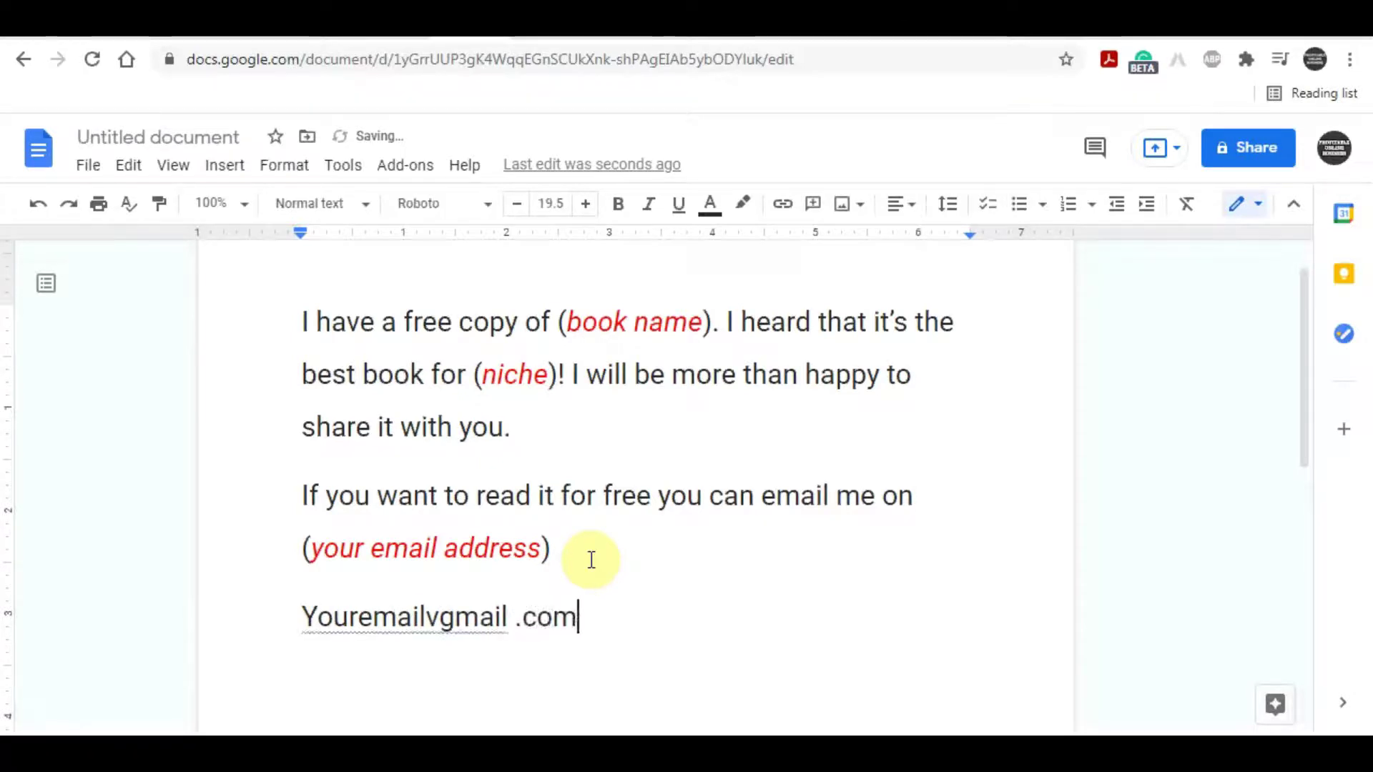
pyautogui.click(429, 615)
pyautogui.press('Delete')
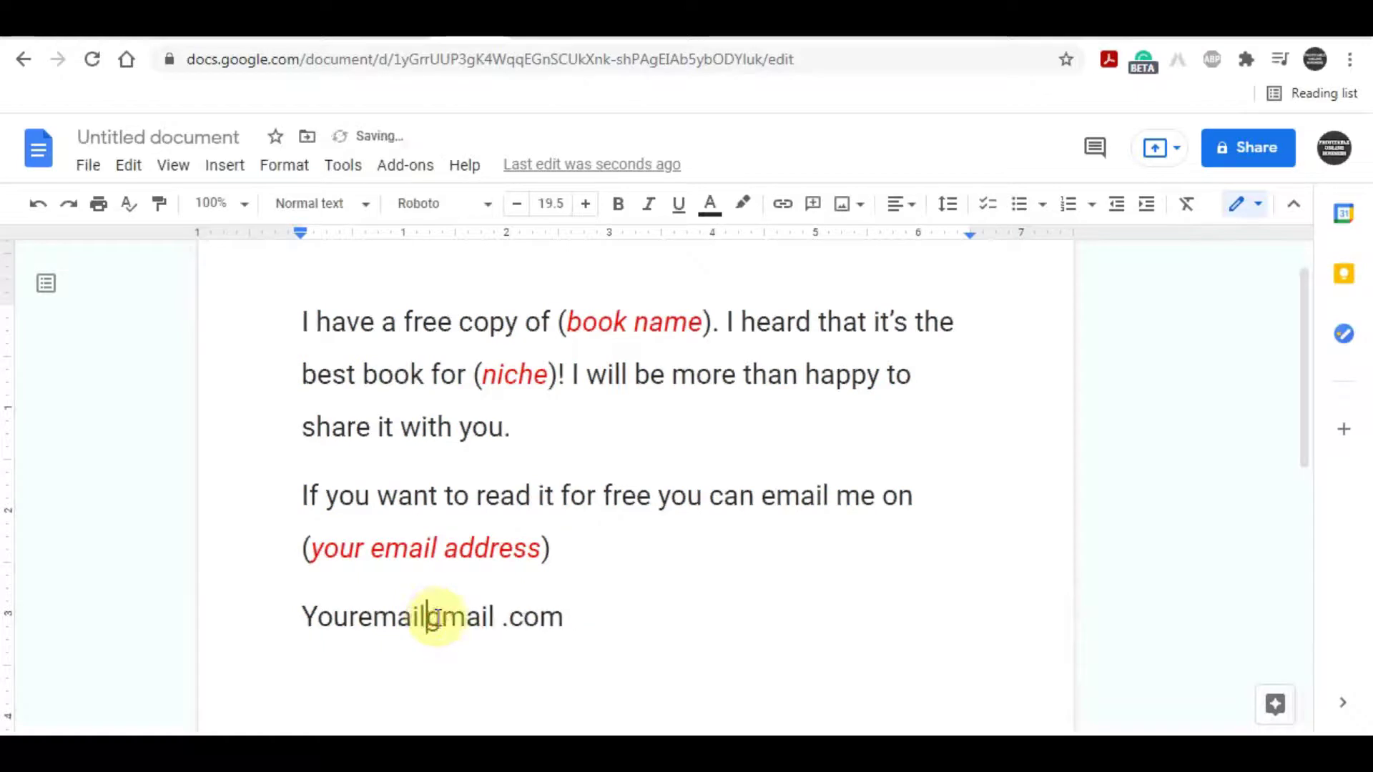
pyautogui.write('@')
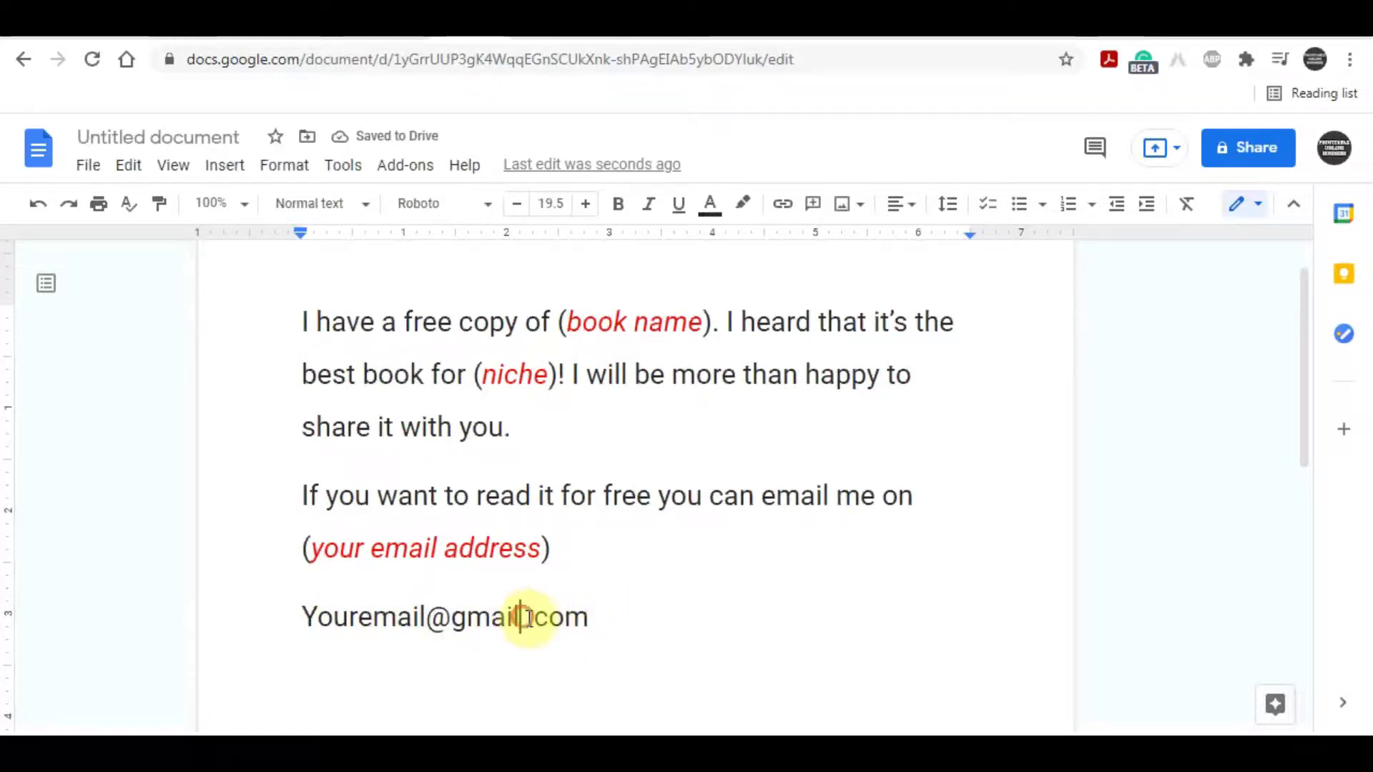
pyautogui.press('Delete')
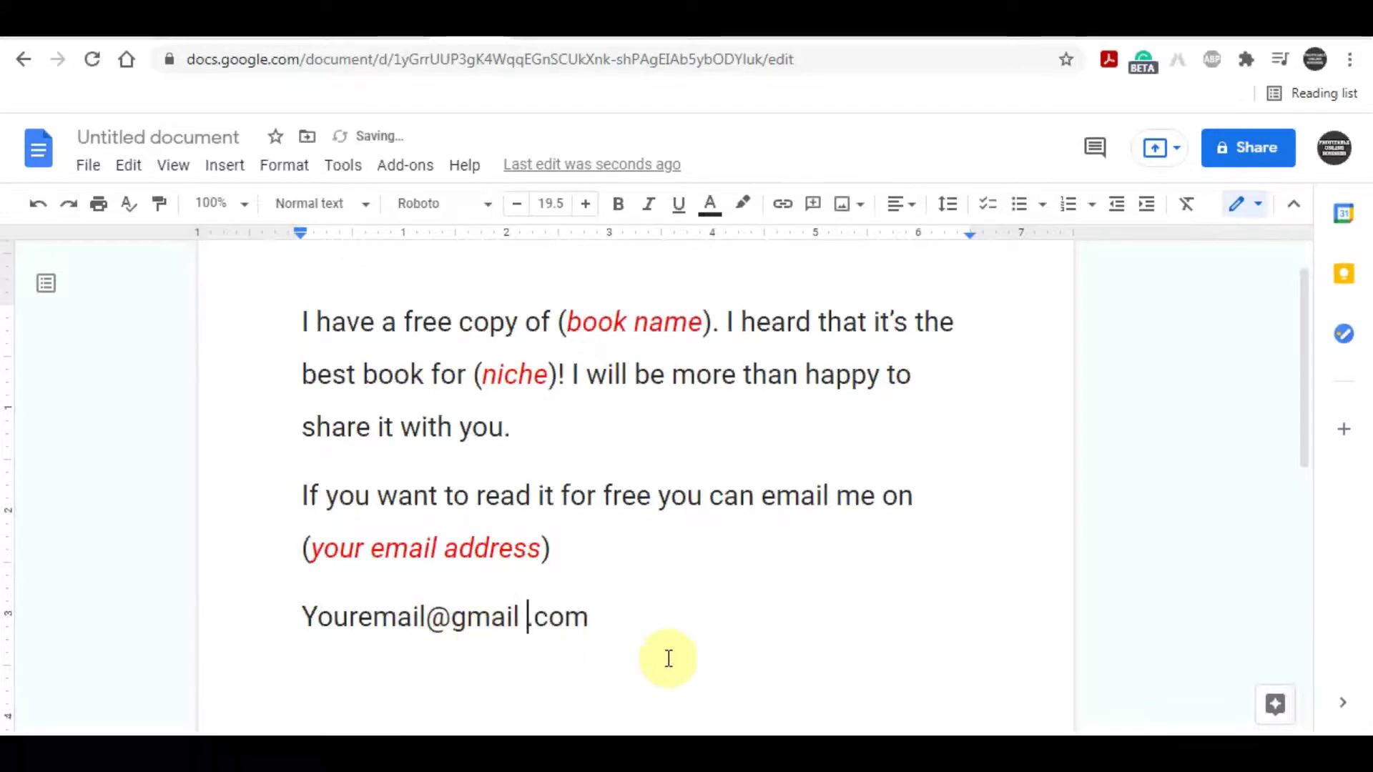
# Step: Select the new sample address line, rechecking the search results before reselecting it
pyautogui.click(627, 626)
pyautogui.moveTo(628, 626); pyautogui.dragTo(272, 635)
pyautogui.click(690, 659)
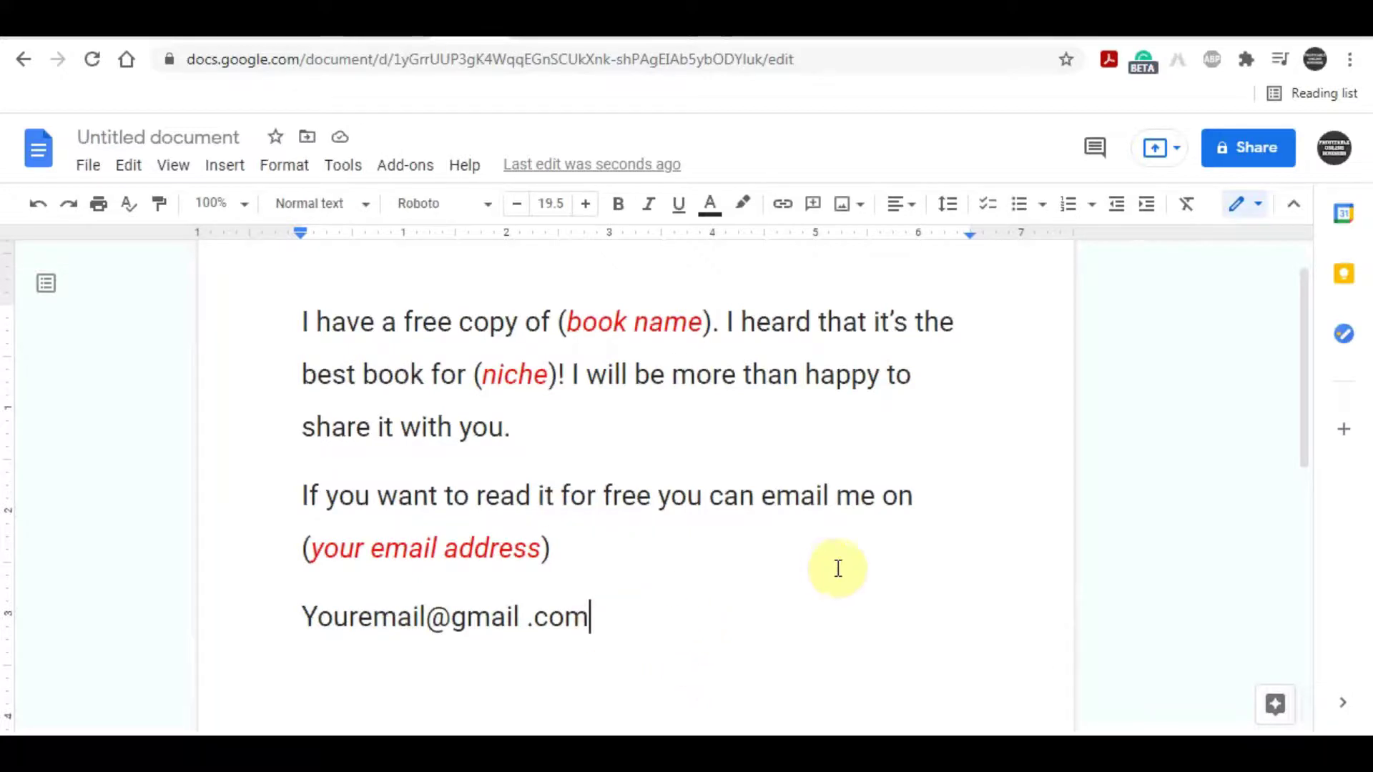
pyautogui.click(512, 39)
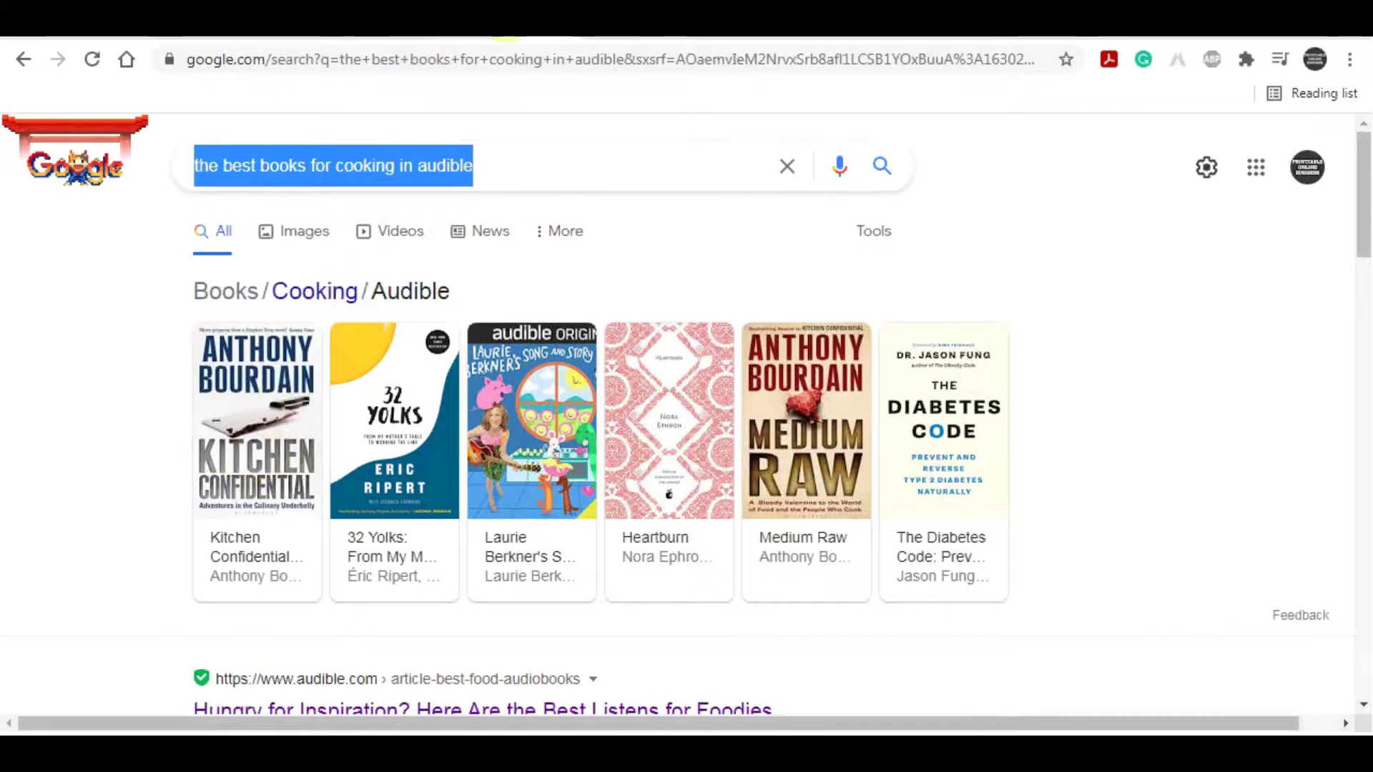
pyautogui.click(473, 37)
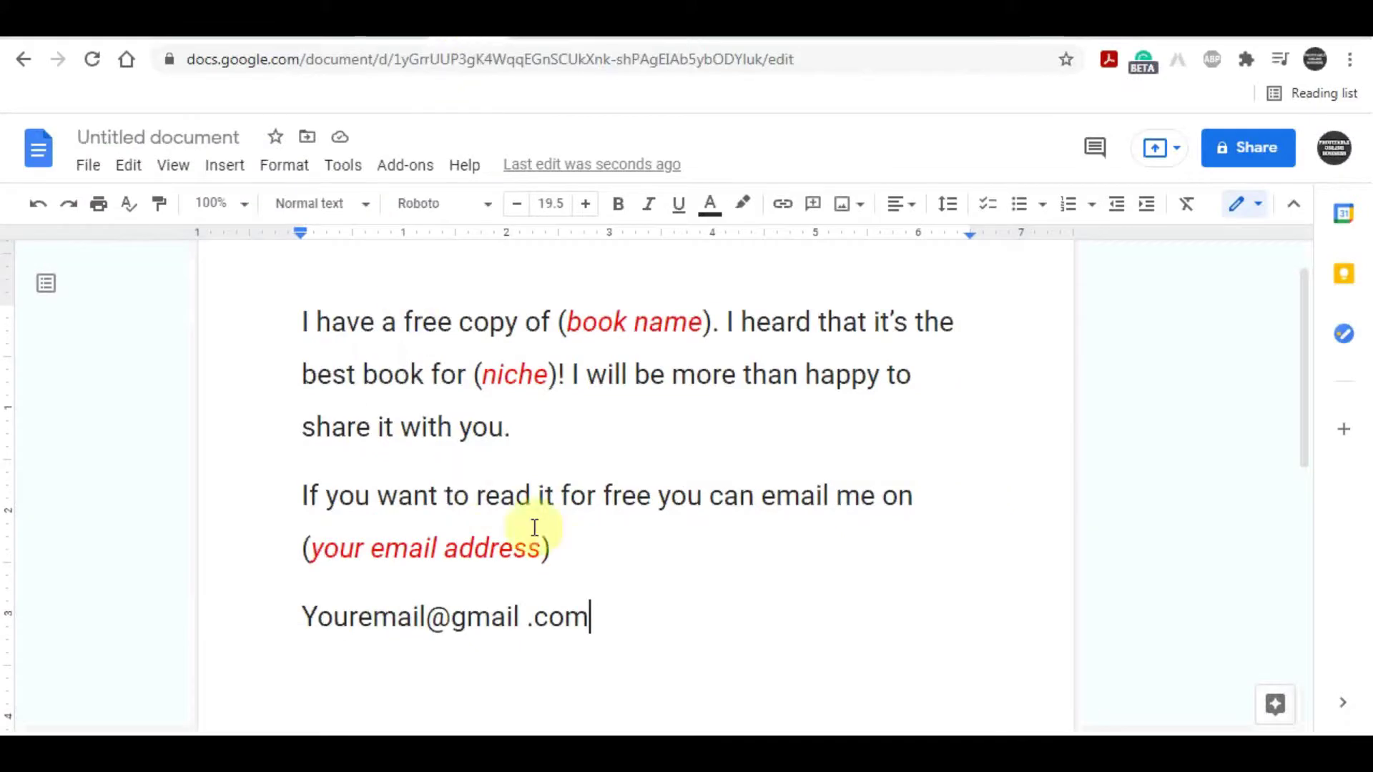
pyautogui.moveTo(291, 623); pyautogui.dragTo(622, 620)
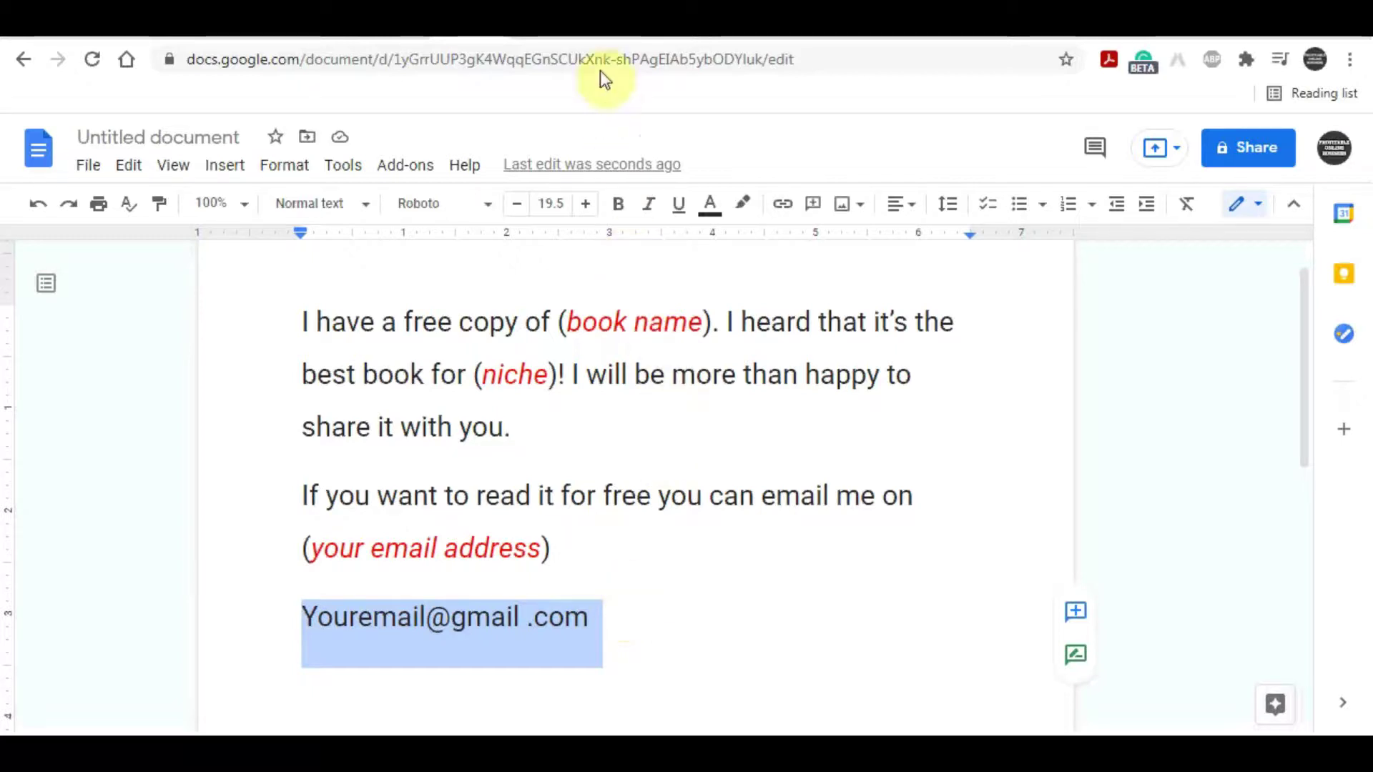
# Step: Search Reddit for 'cooking'
pyautogui.click(604, 36)
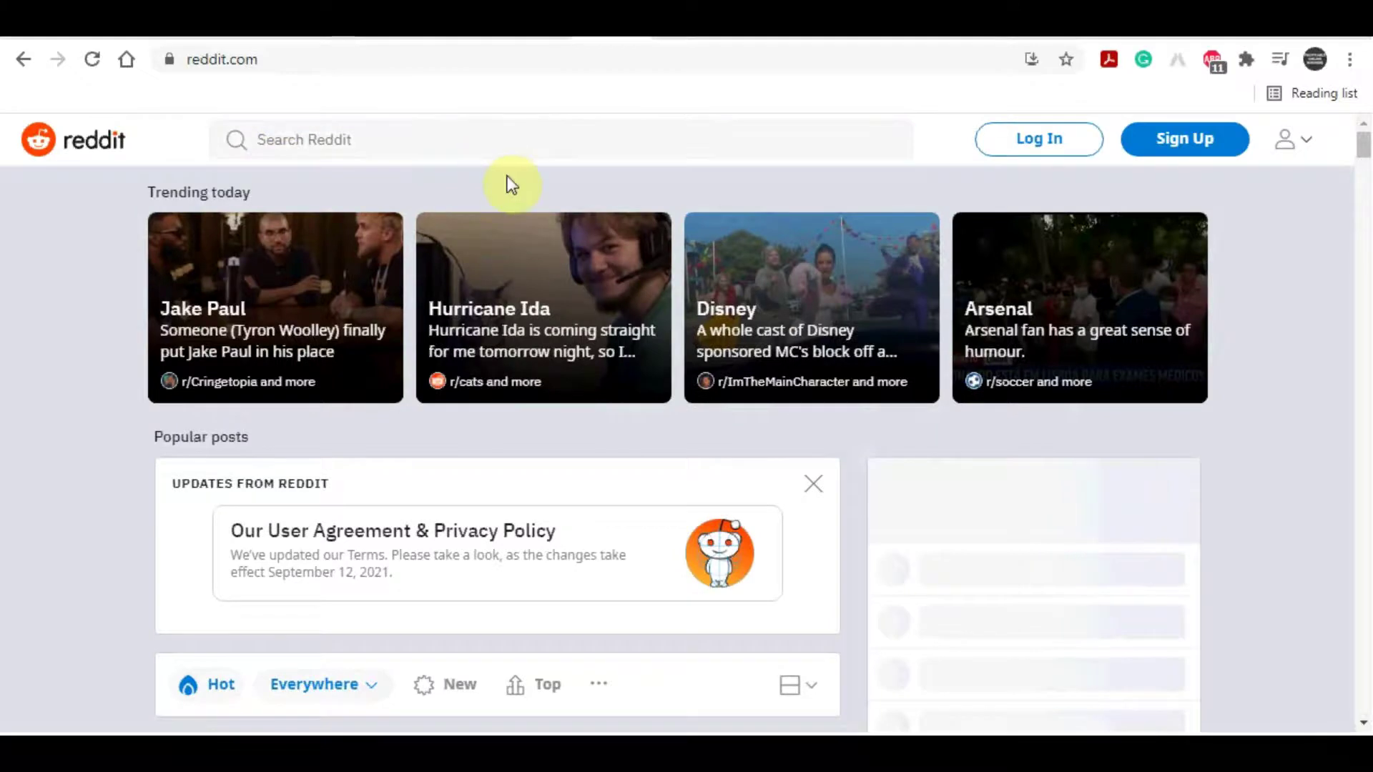
pyautogui.click(503, 144)
pyautogui.write('c')
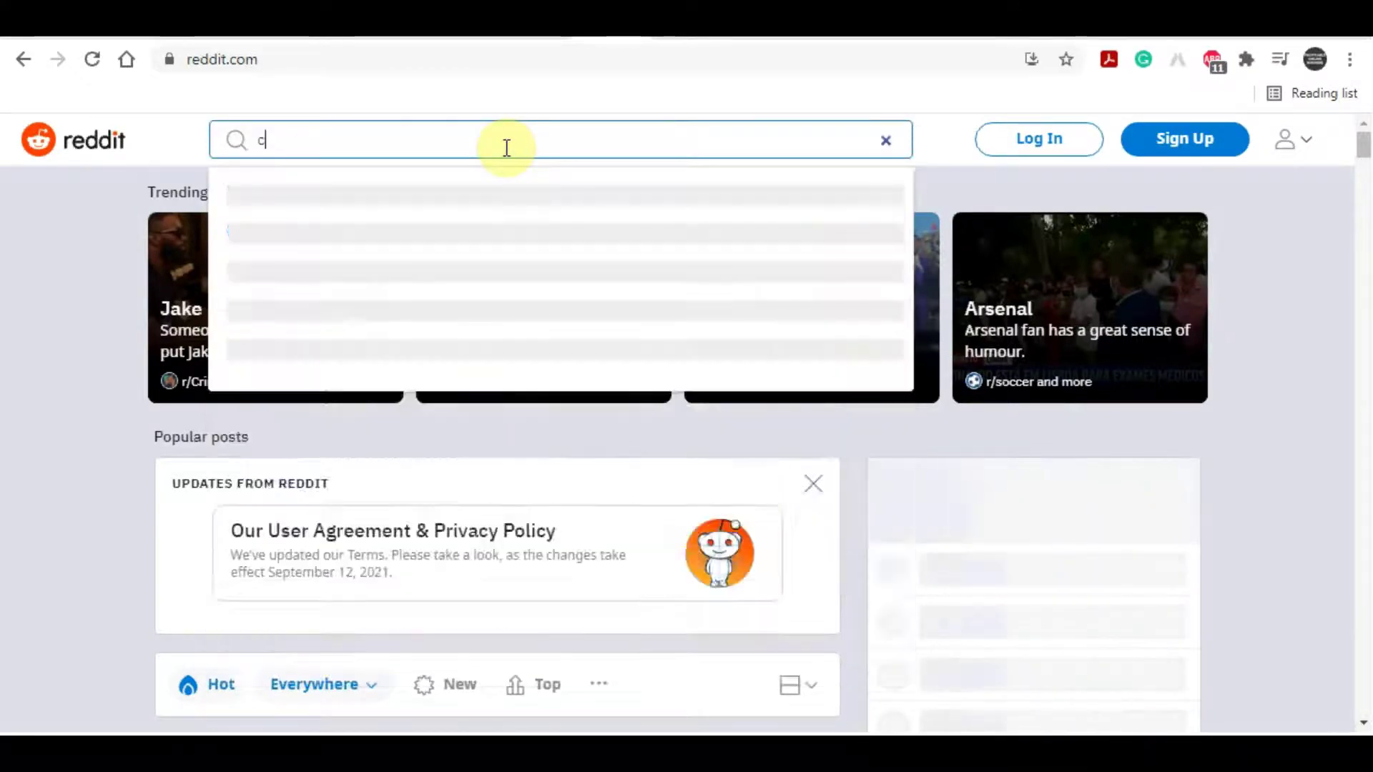
pyautogui.write('ooking')
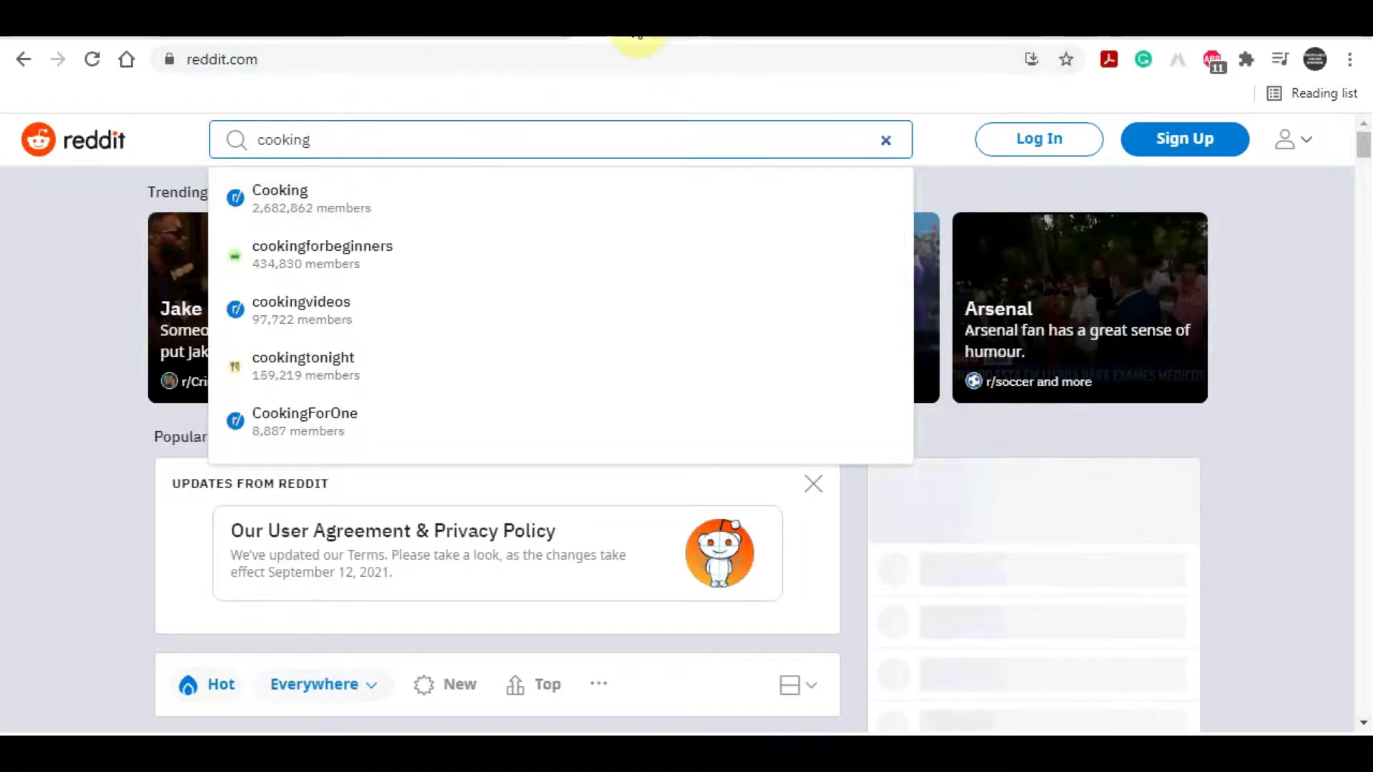
pyautogui.press('Return')
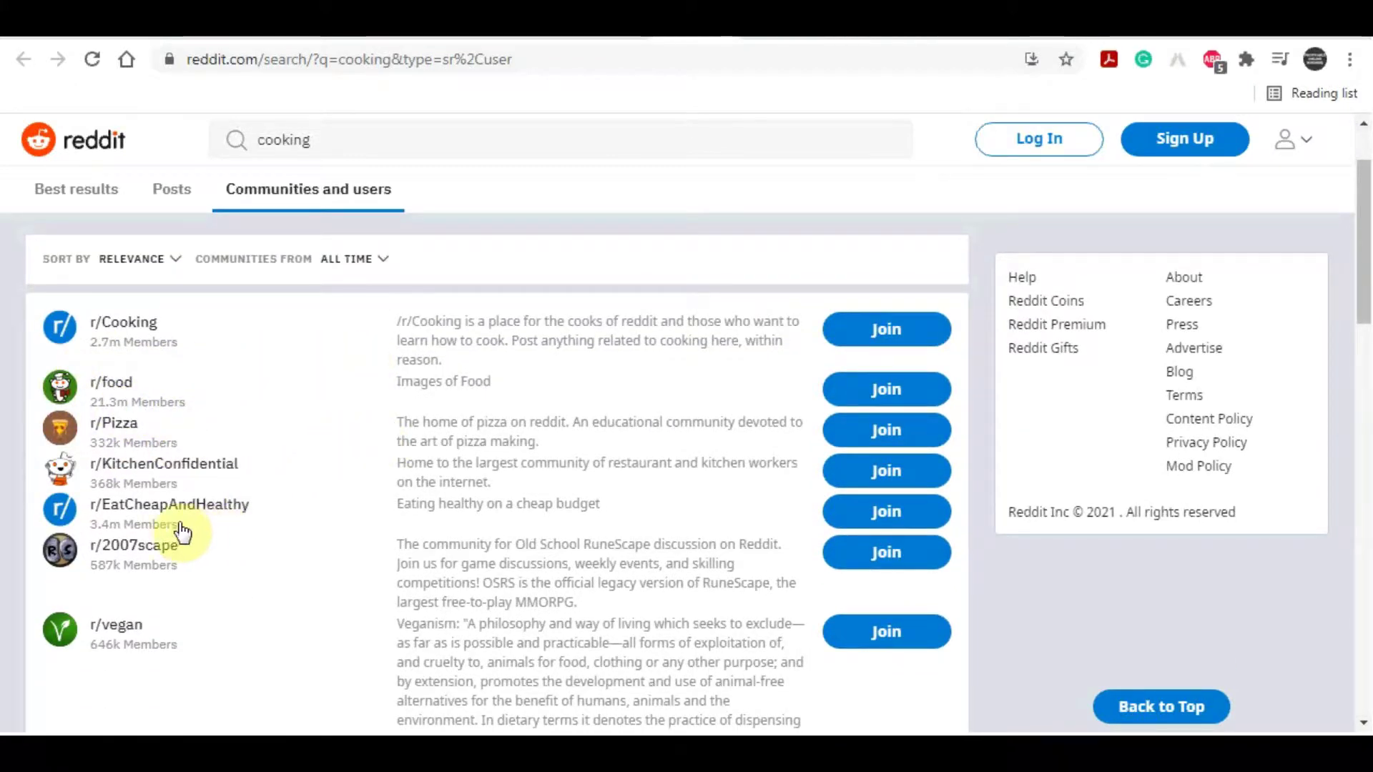
# Step: Browse the matching communities and open the r/Cooking community page
pyautogui.scroll(-2, 246, 512)
pyautogui.scroll(-5, 246, 512)
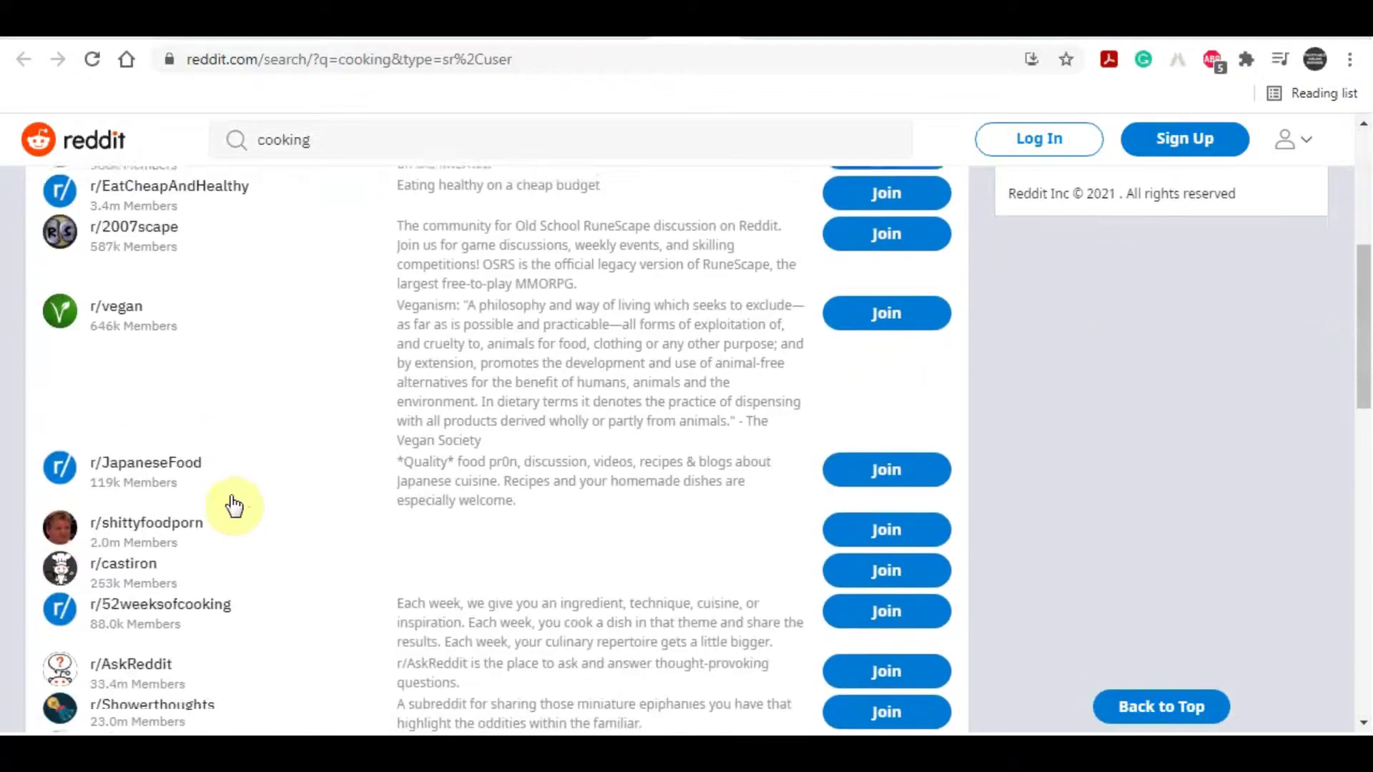
pyautogui.scroll(-9, 207, 526)
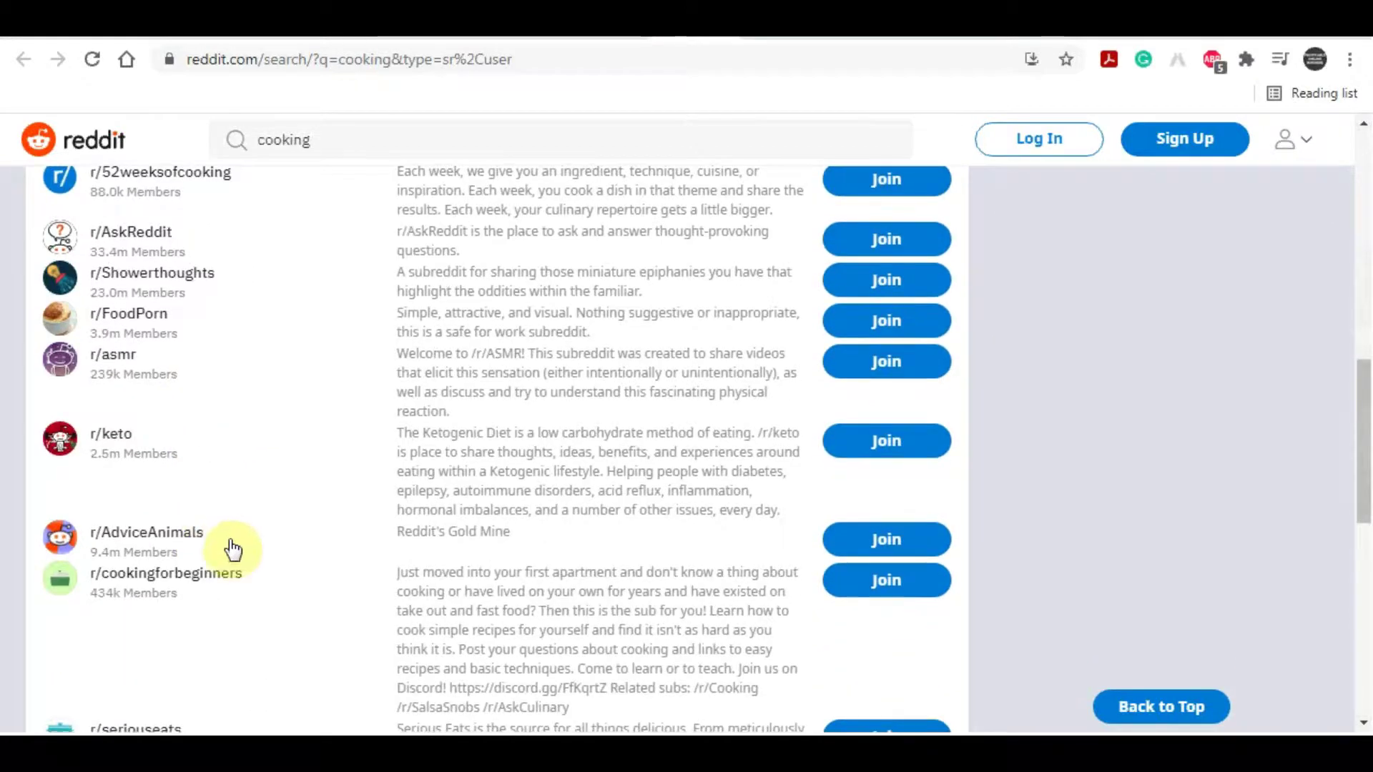
pyautogui.scroll(2, 236, 551)
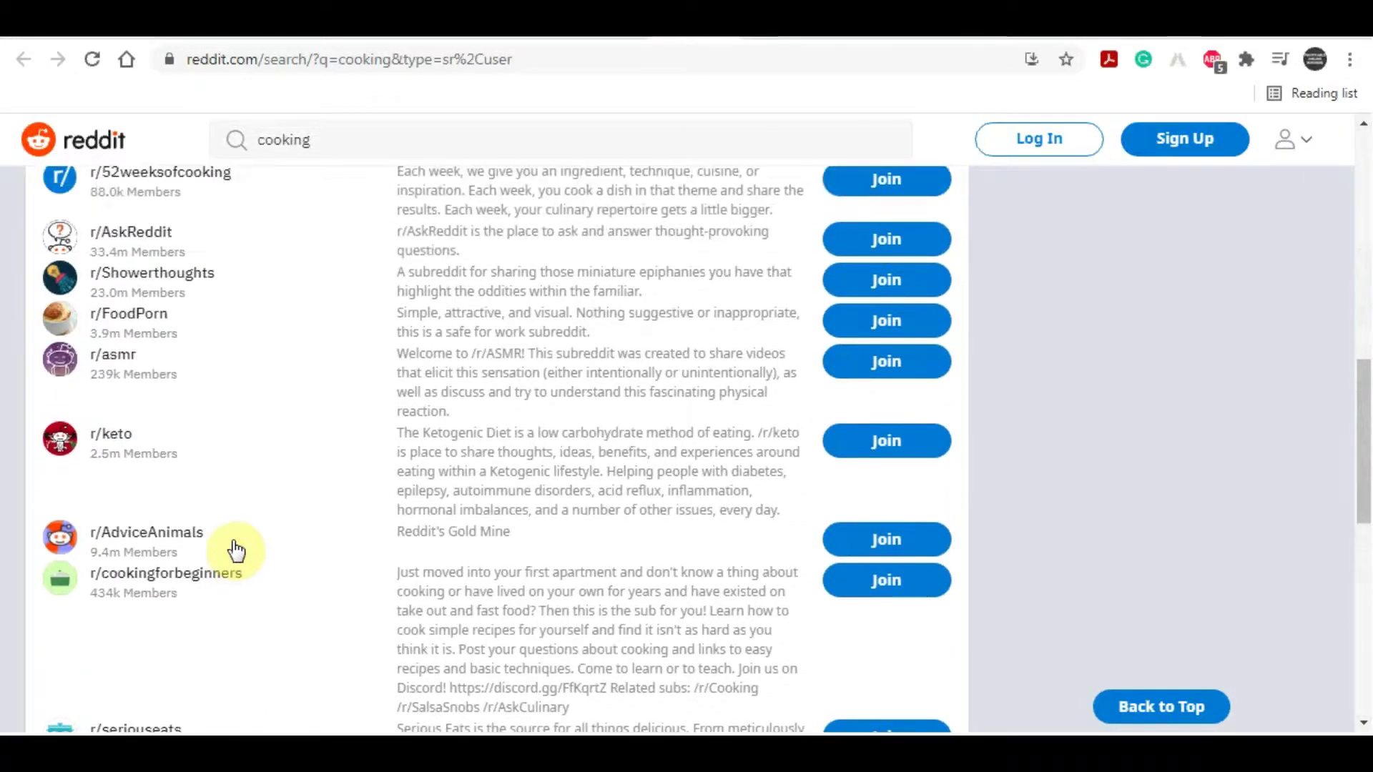
pyautogui.scroll(-6, 236, 551)
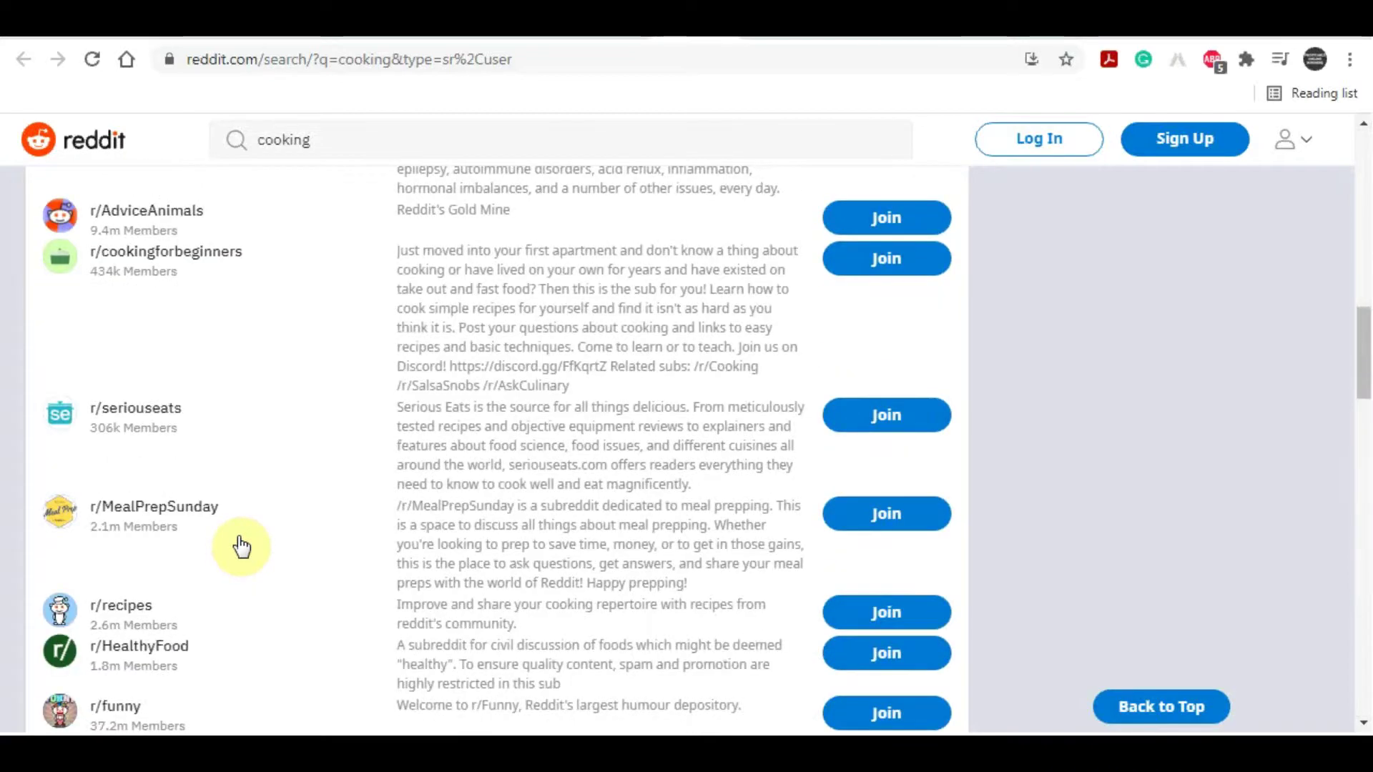
pyautogui.scroll(15, 241, 547)
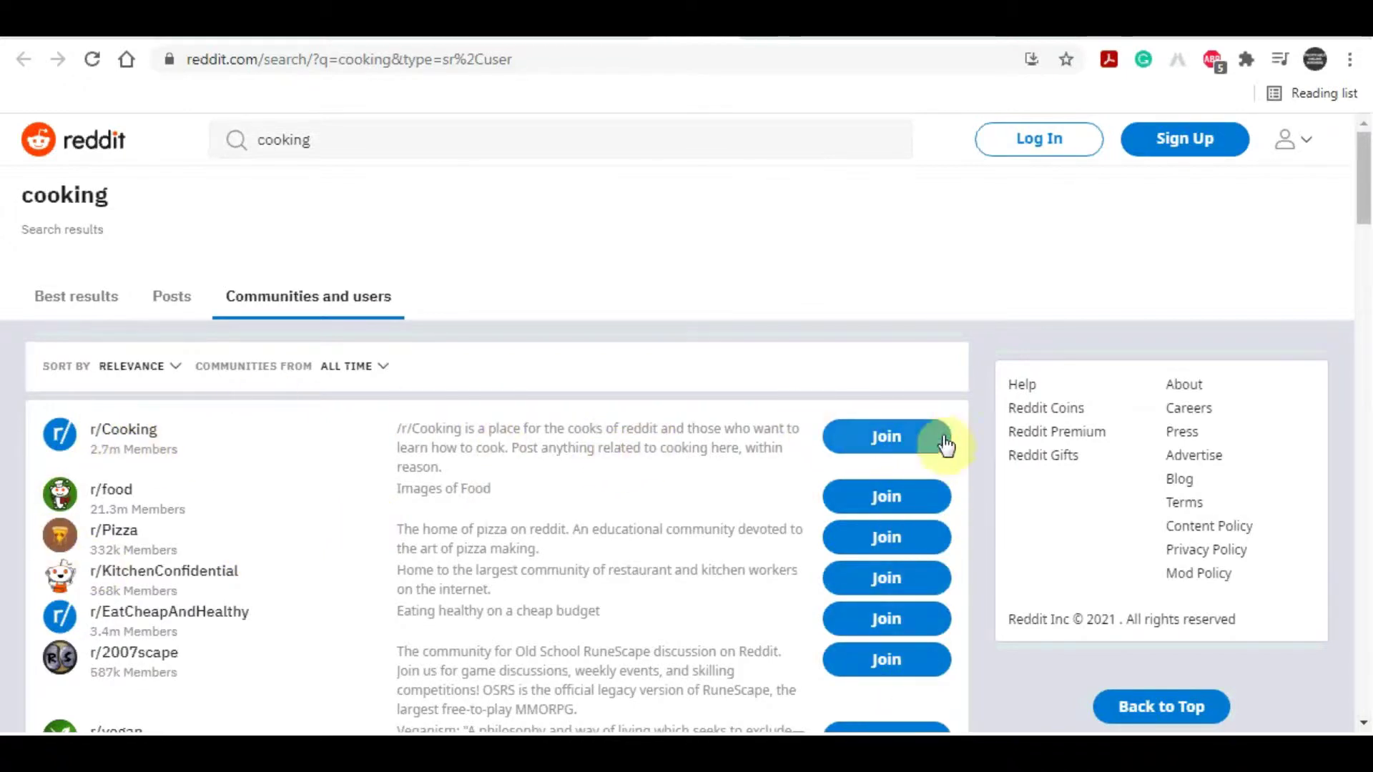
pyautogui.click(899, 437)
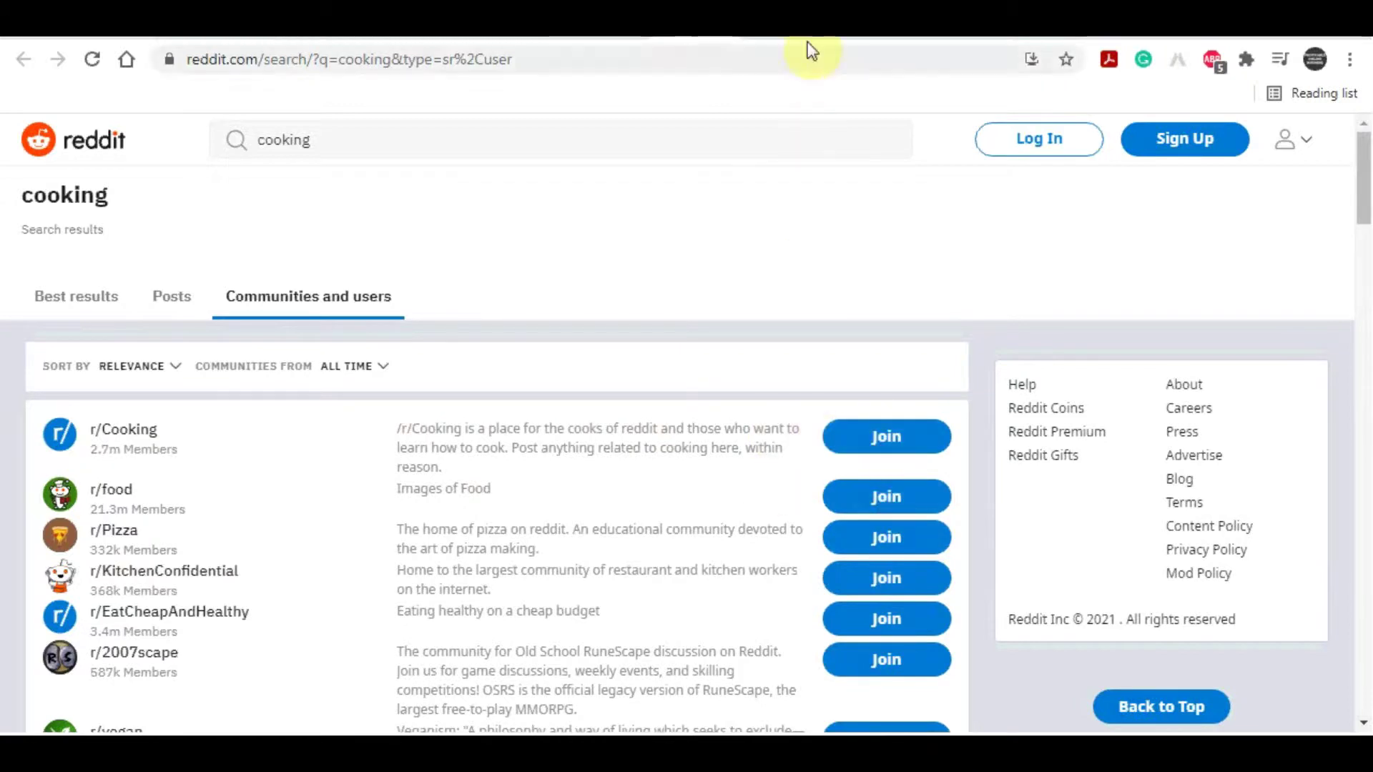
pyautogui.scroll(-1, 902, 585)
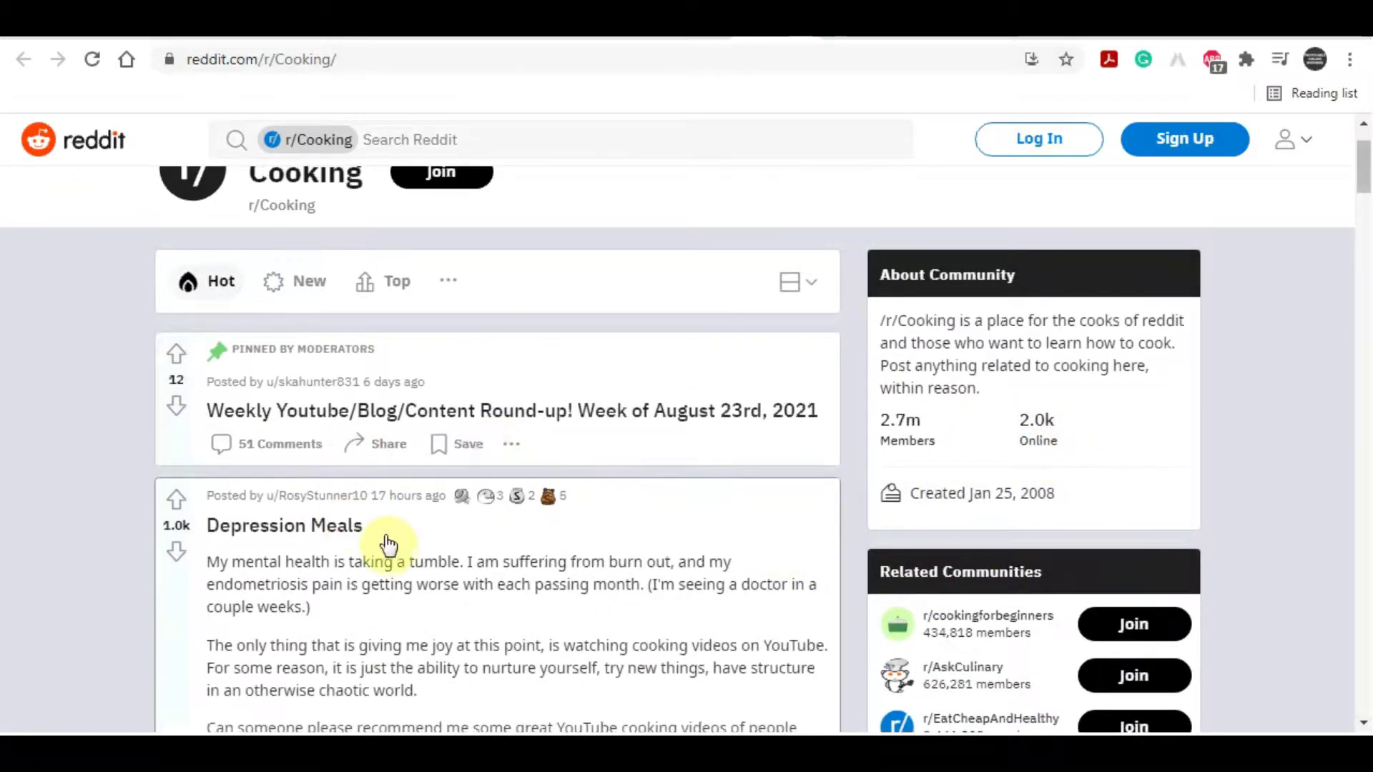
pyautogui.scroll(-3, 390, 529)
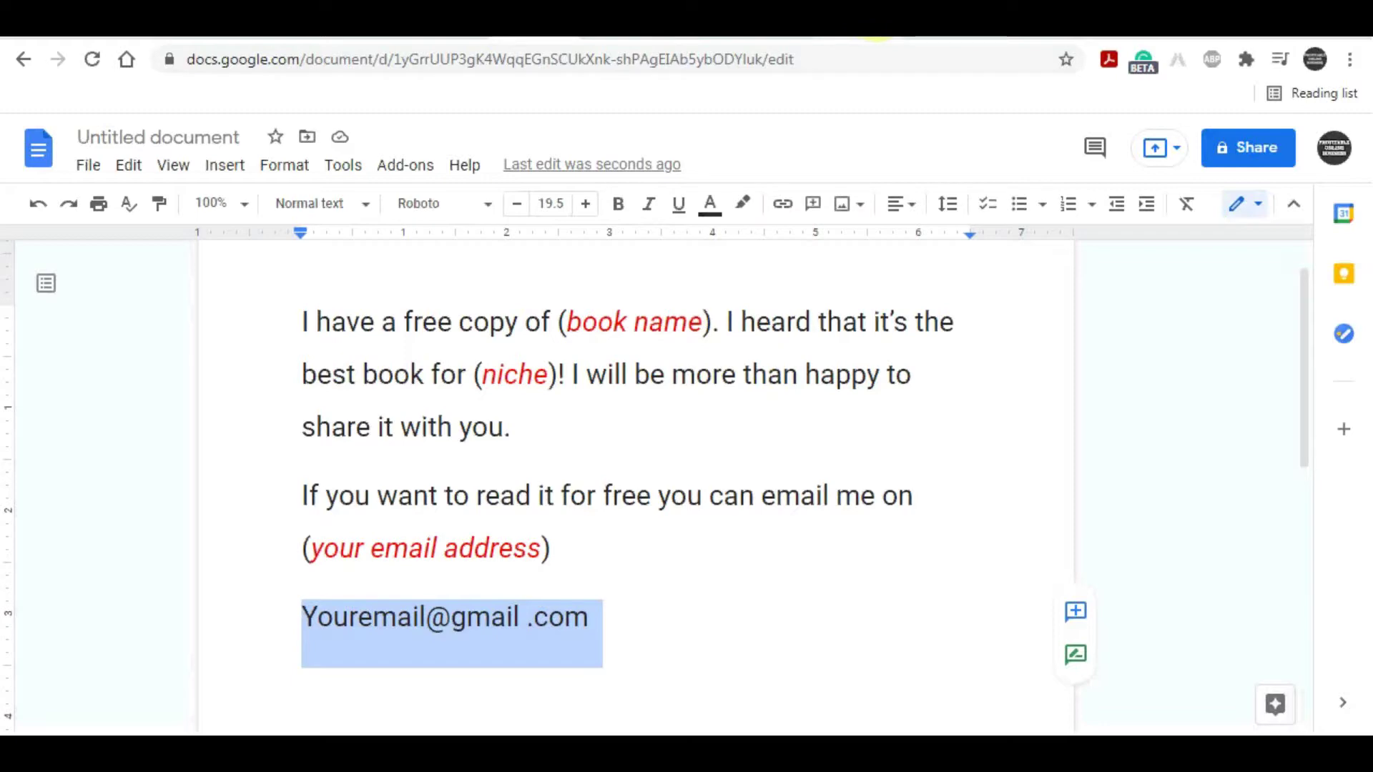
# Step: Look over the Facebook 'Cooking books' page from the 'facebook cooking groups' results, then return to Quora
pyautogui.click(835, 41)
pyautogui.moveTo(402, 150); pyautogui.dragTo(141, 174)
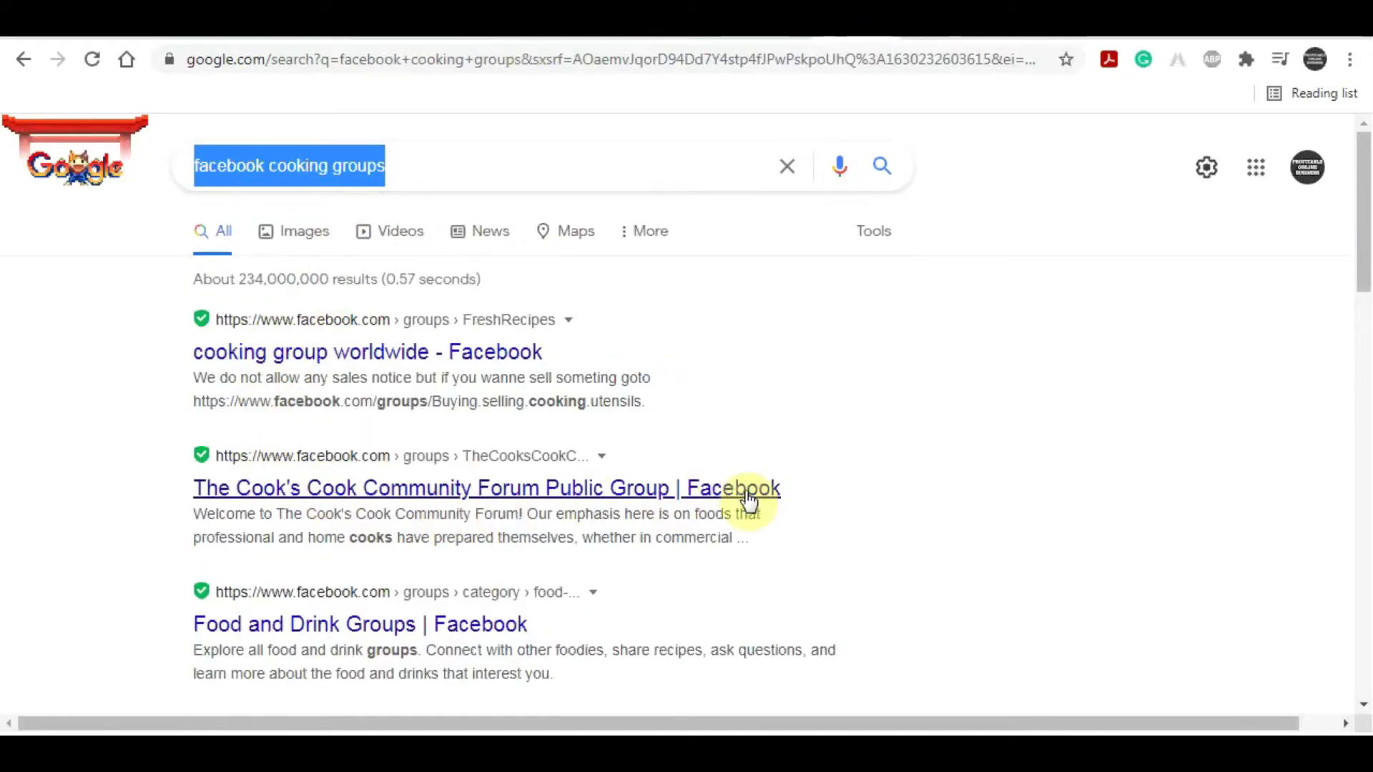
pyautogui.scroll(-3, 812, 451)
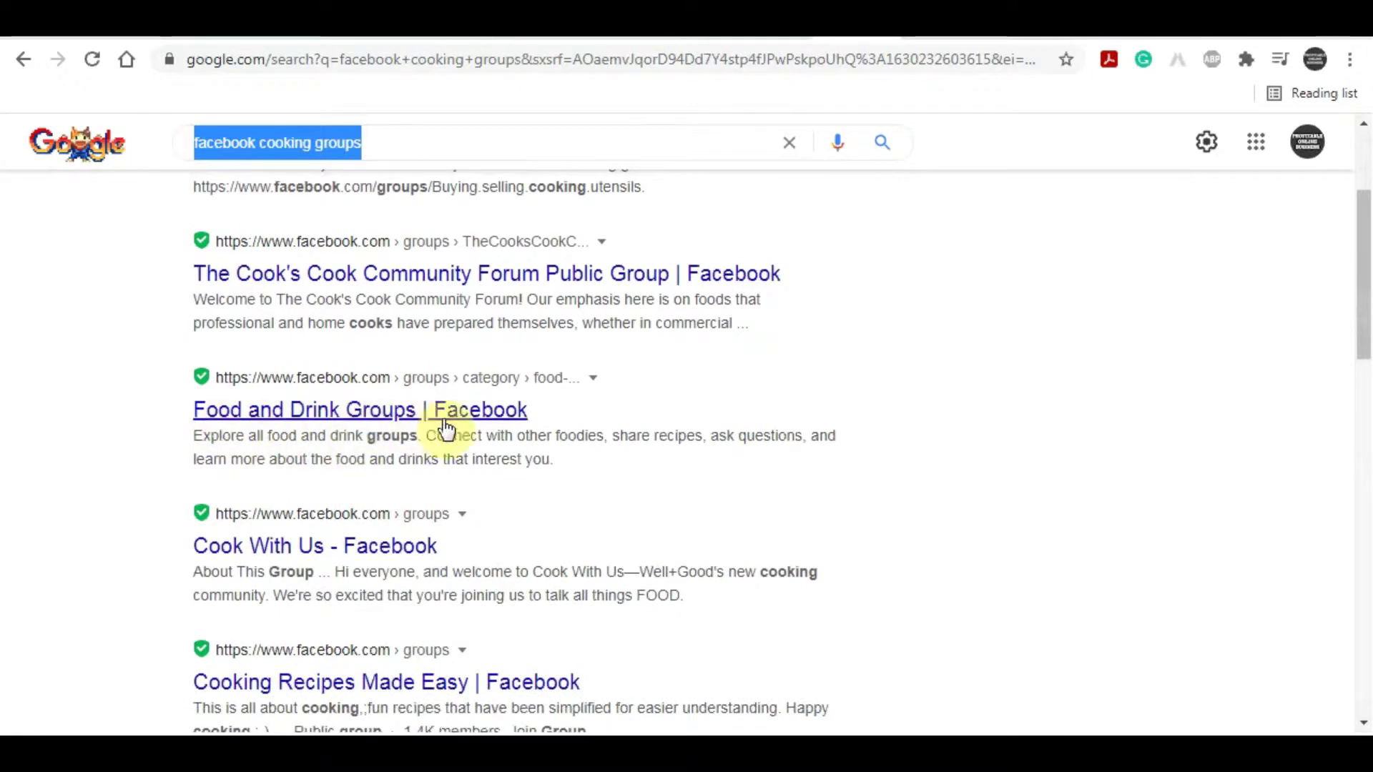
pyautogui.click(908, 36)
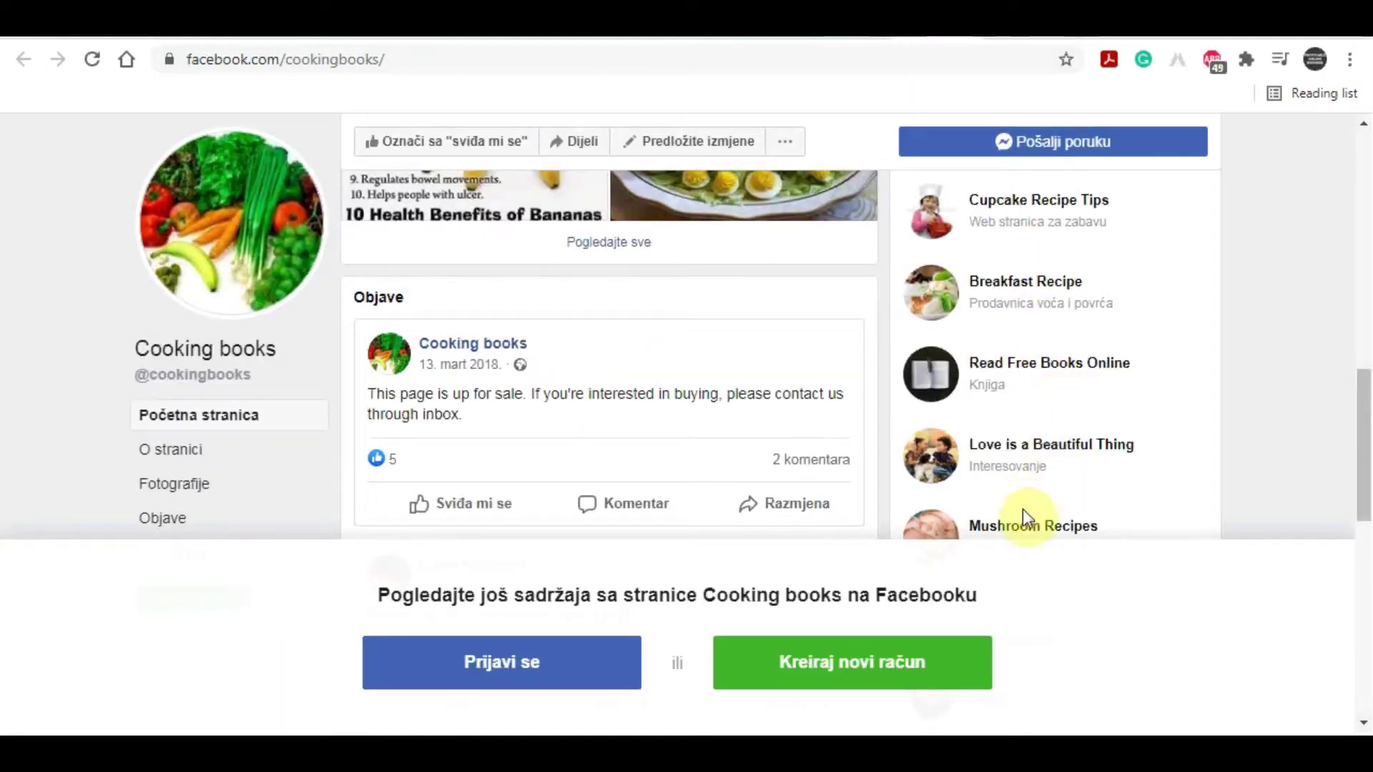
pyautogui.scroll(-1, 1044, 443)
pyautogui.scroll(3, 1044, 435)
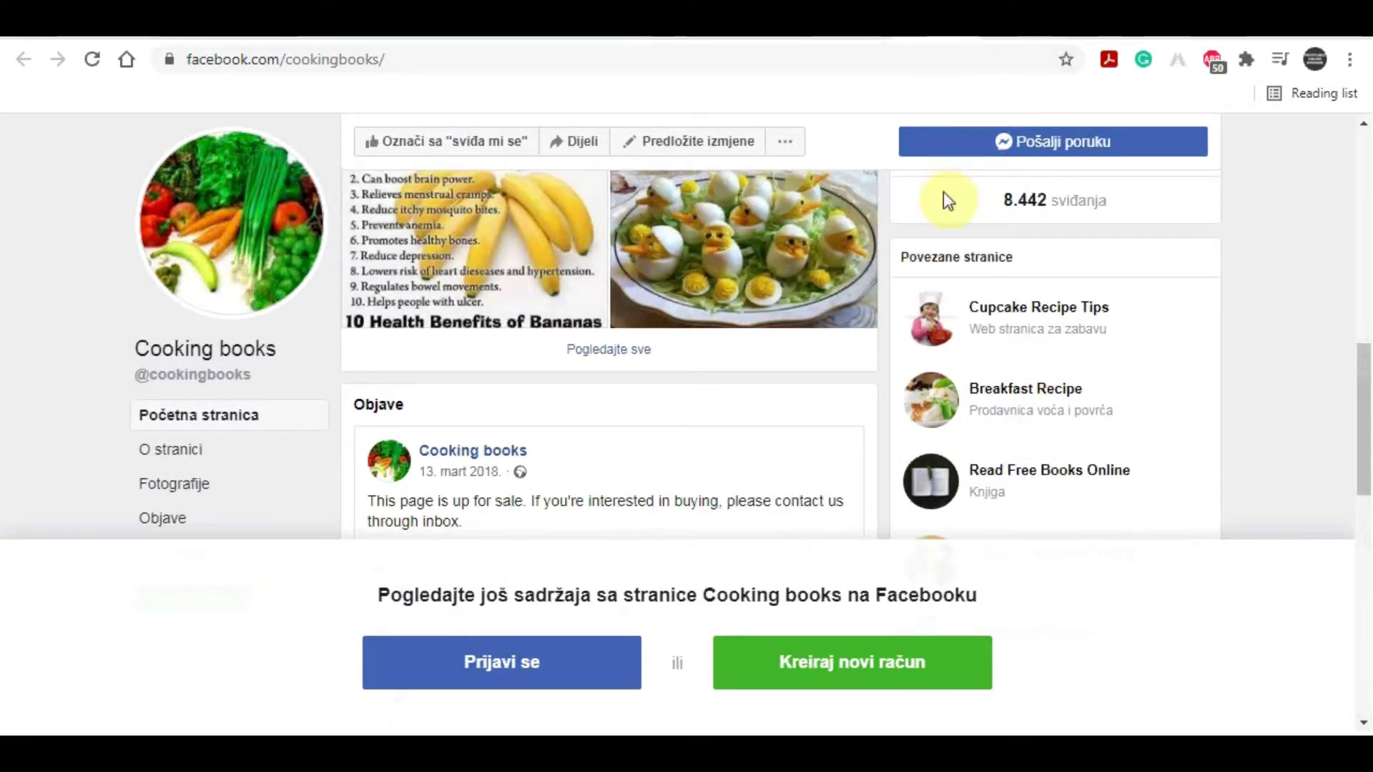
pyautogui.hotkey('ctrl', 'Tab')
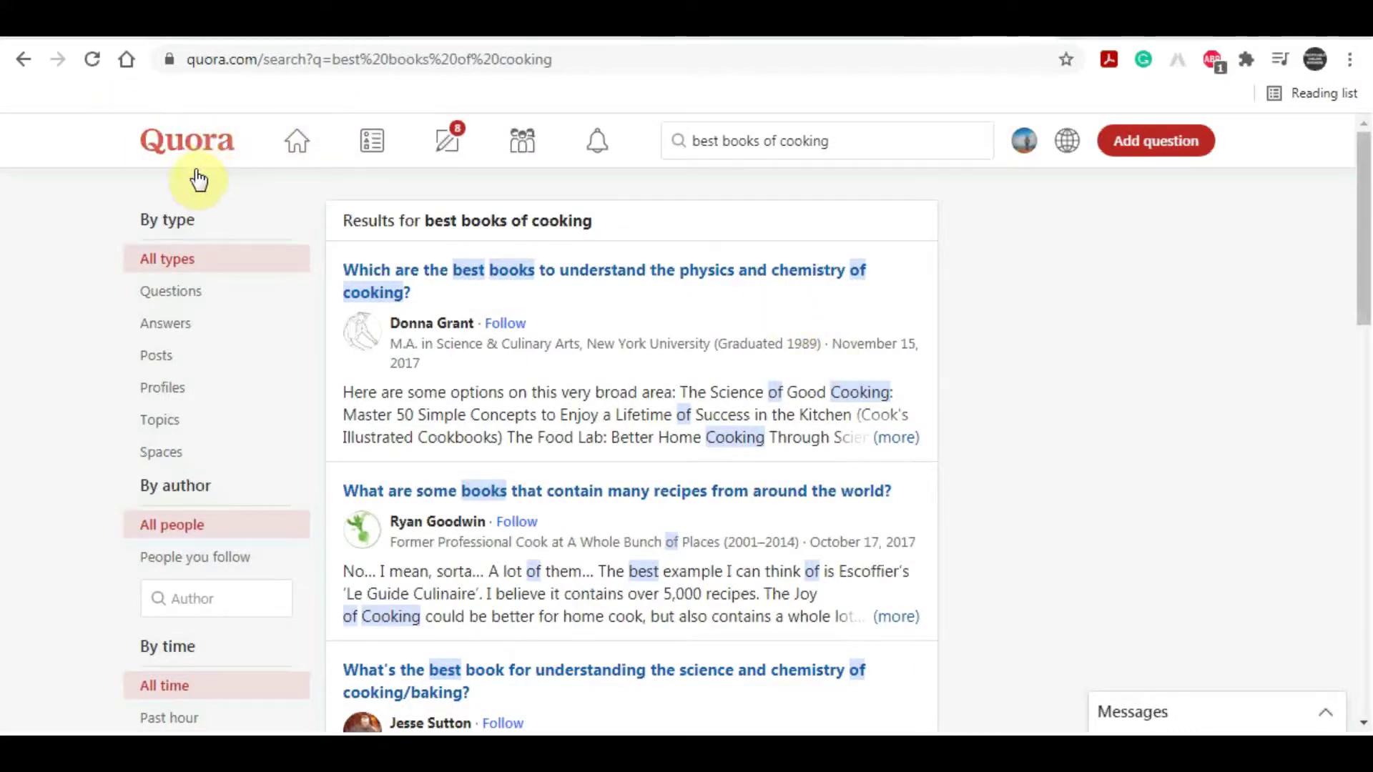
# Step: Check the Quora 'best books of cooking' results, then copy the script's first two paragraphs
pyautogui.click(869, 148)
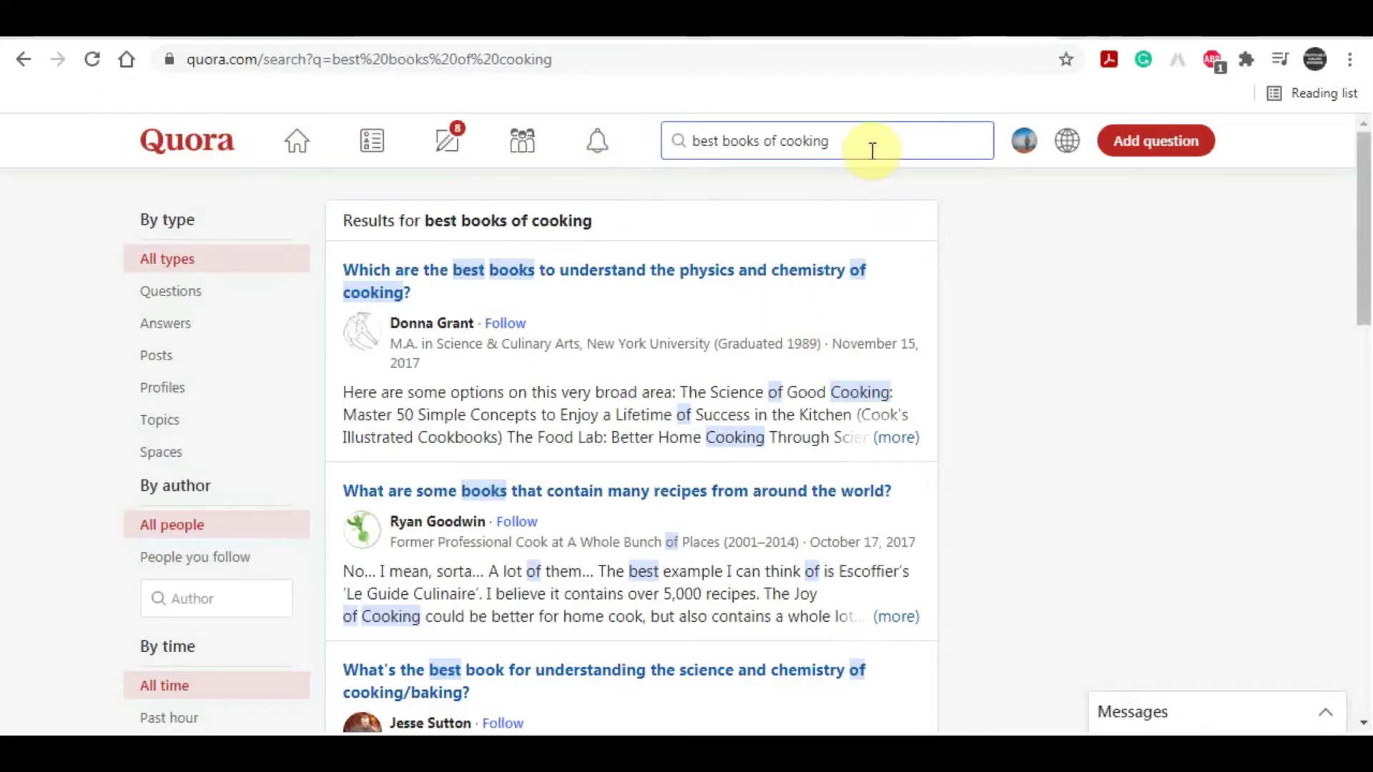
pyautogui.moveTo(781, 150); pyautogui.dragTo(682, 159)
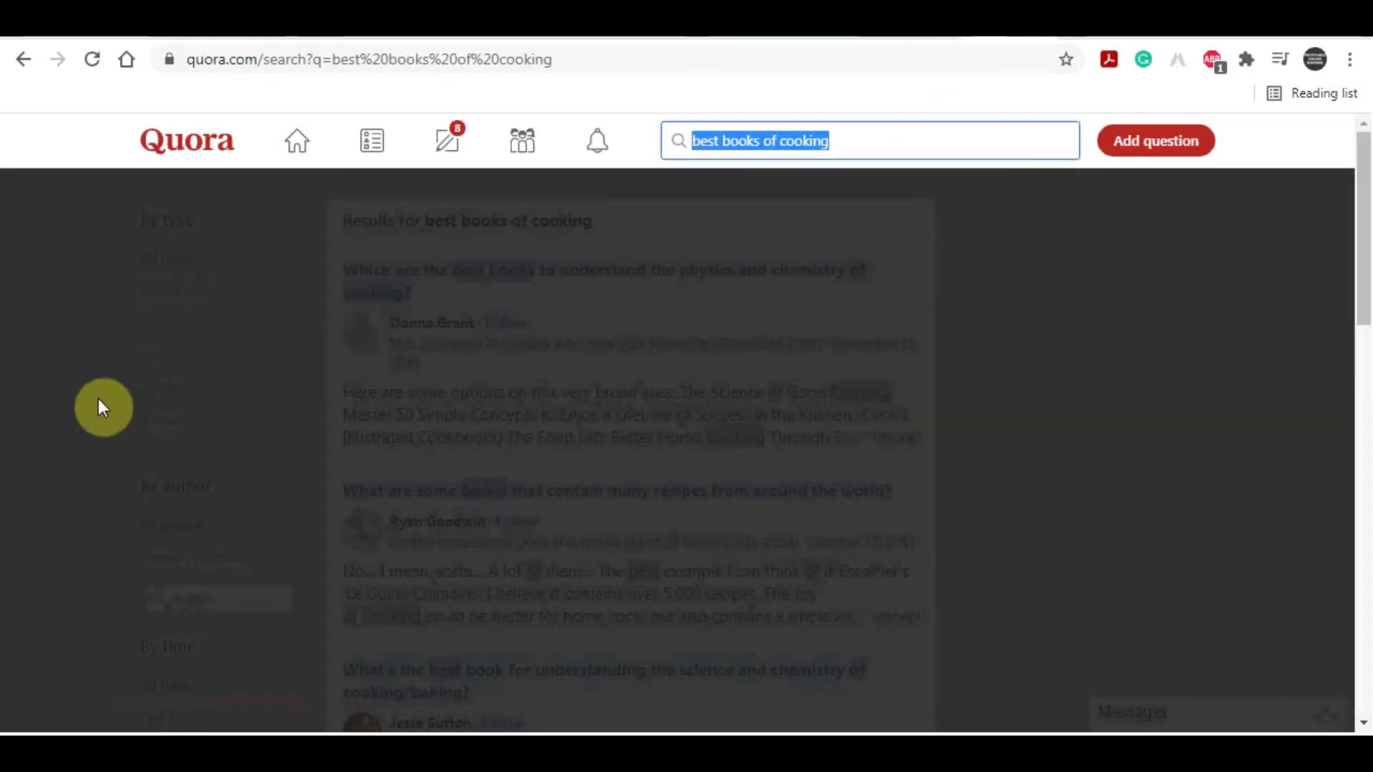
pyautogui.click(829, 246)
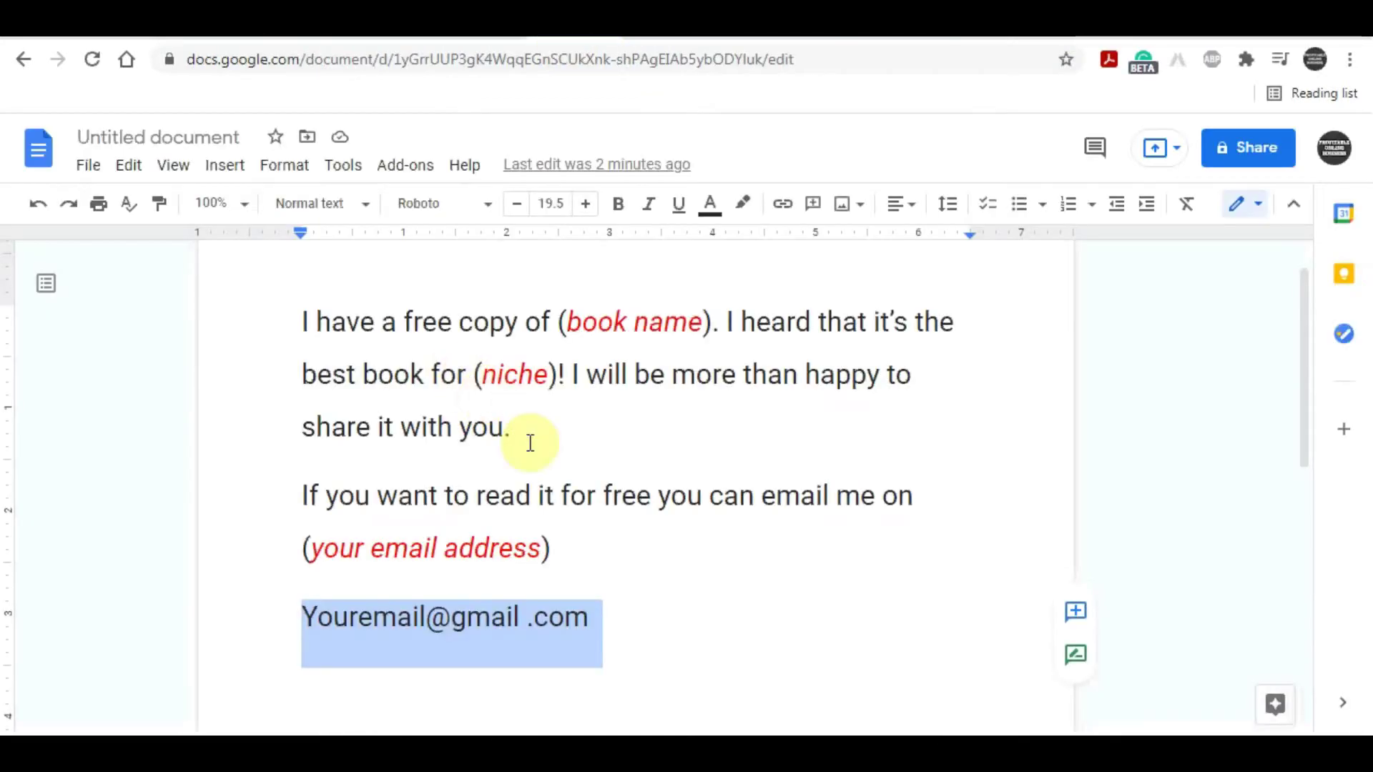
pyautogui.moveTo(570, 548); pyautogui.dragTo(303, 322)
pyautogui.rightClick(350, 362)
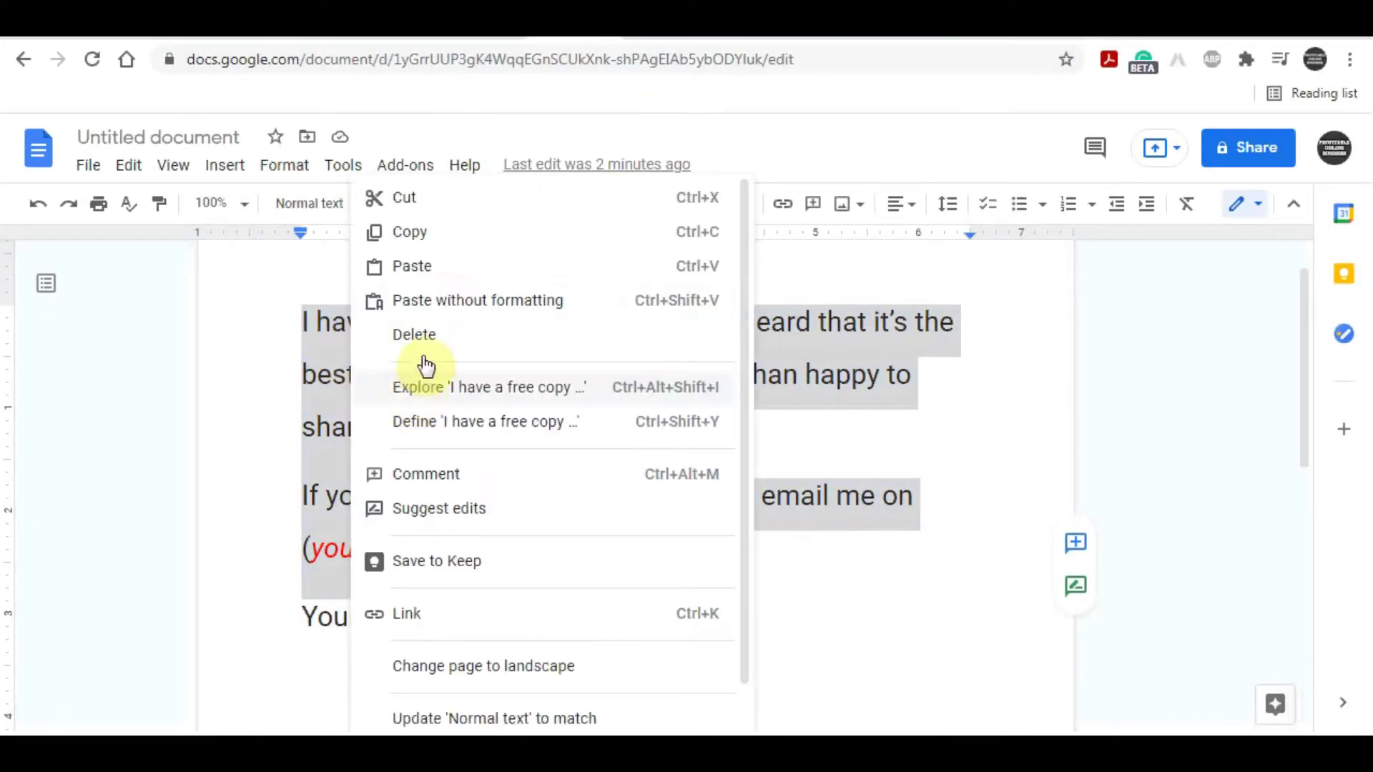
pyautogui.click(429, 235)
# Step: Paste the promo script into an answer to the world-recipes books question, accepting Grammarly's 'at'
pyautogui.click(1073, 25)
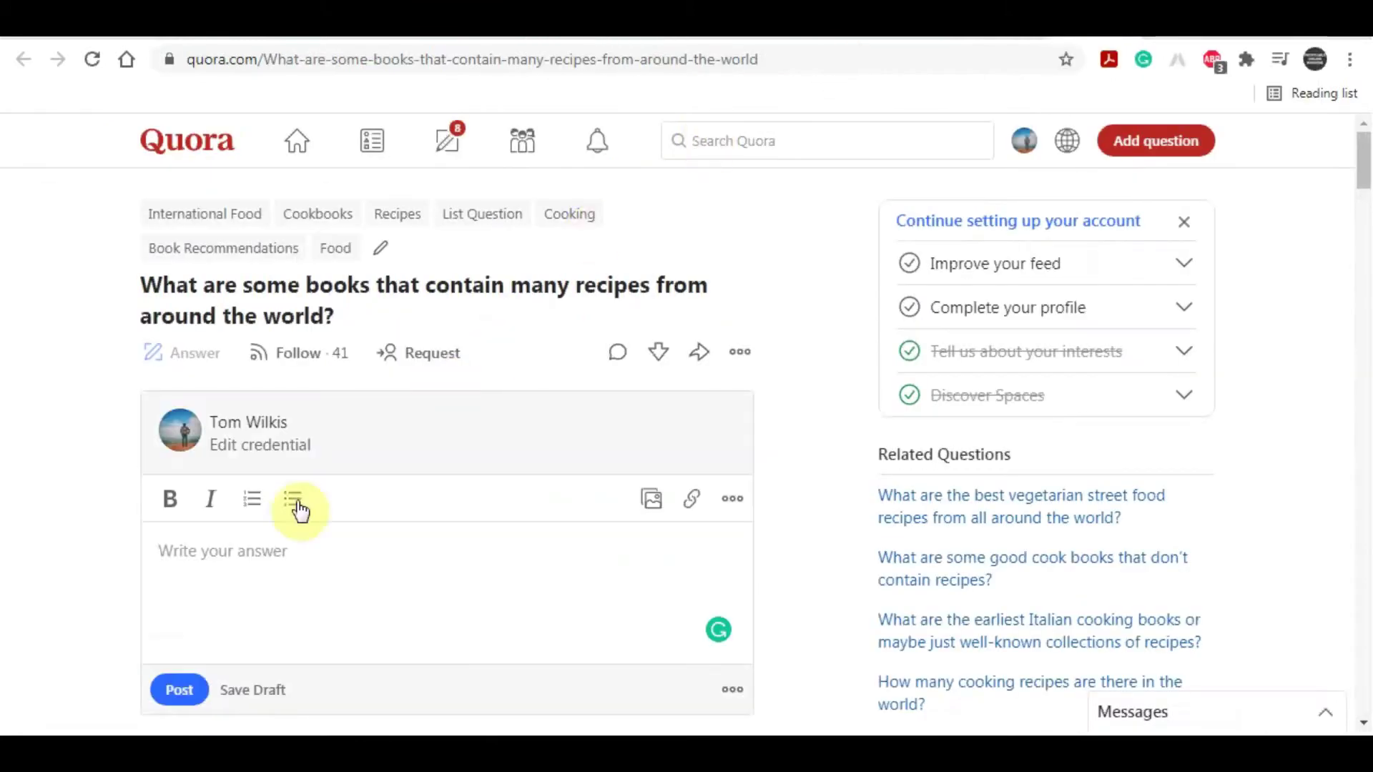
pyautogui.click(225, 546)
pyautogui.rightClick(252, 535)
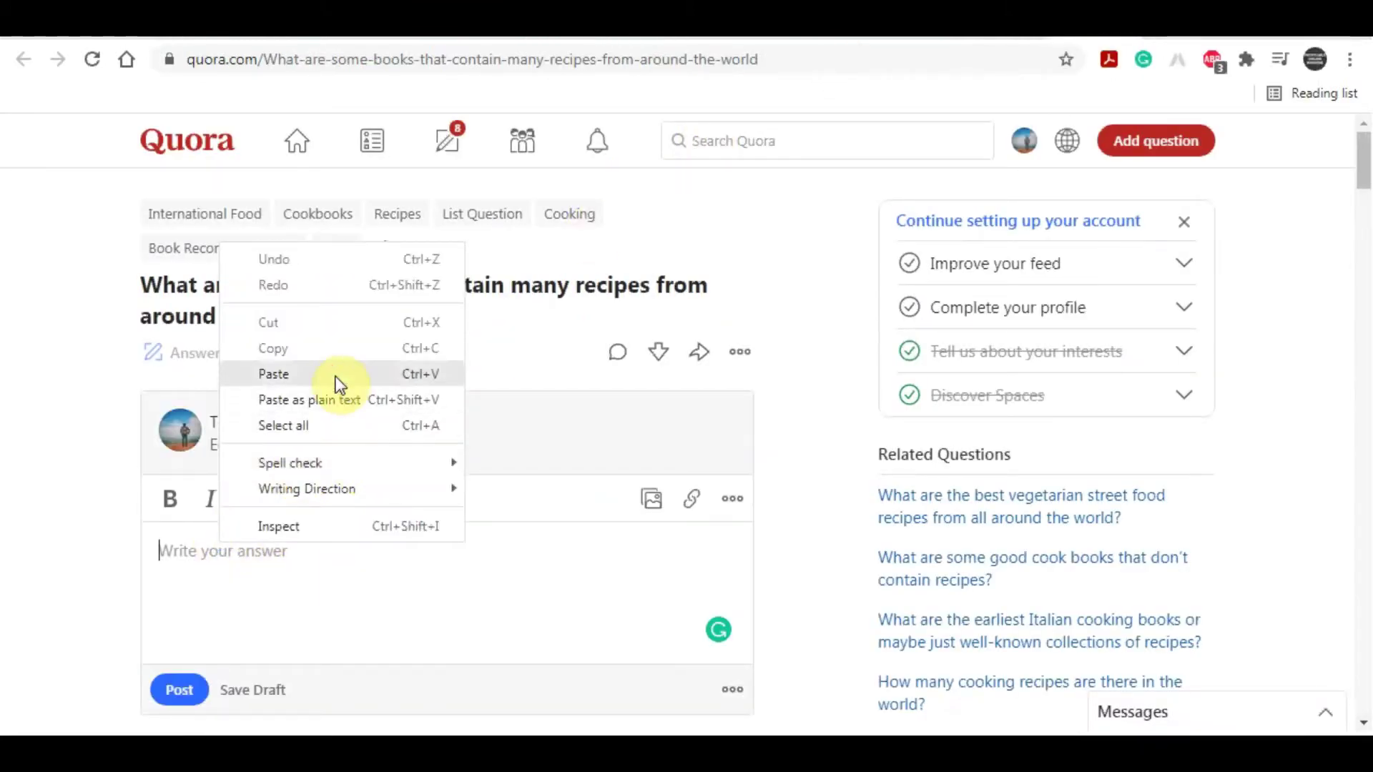
pyautogui.click(336, 375)
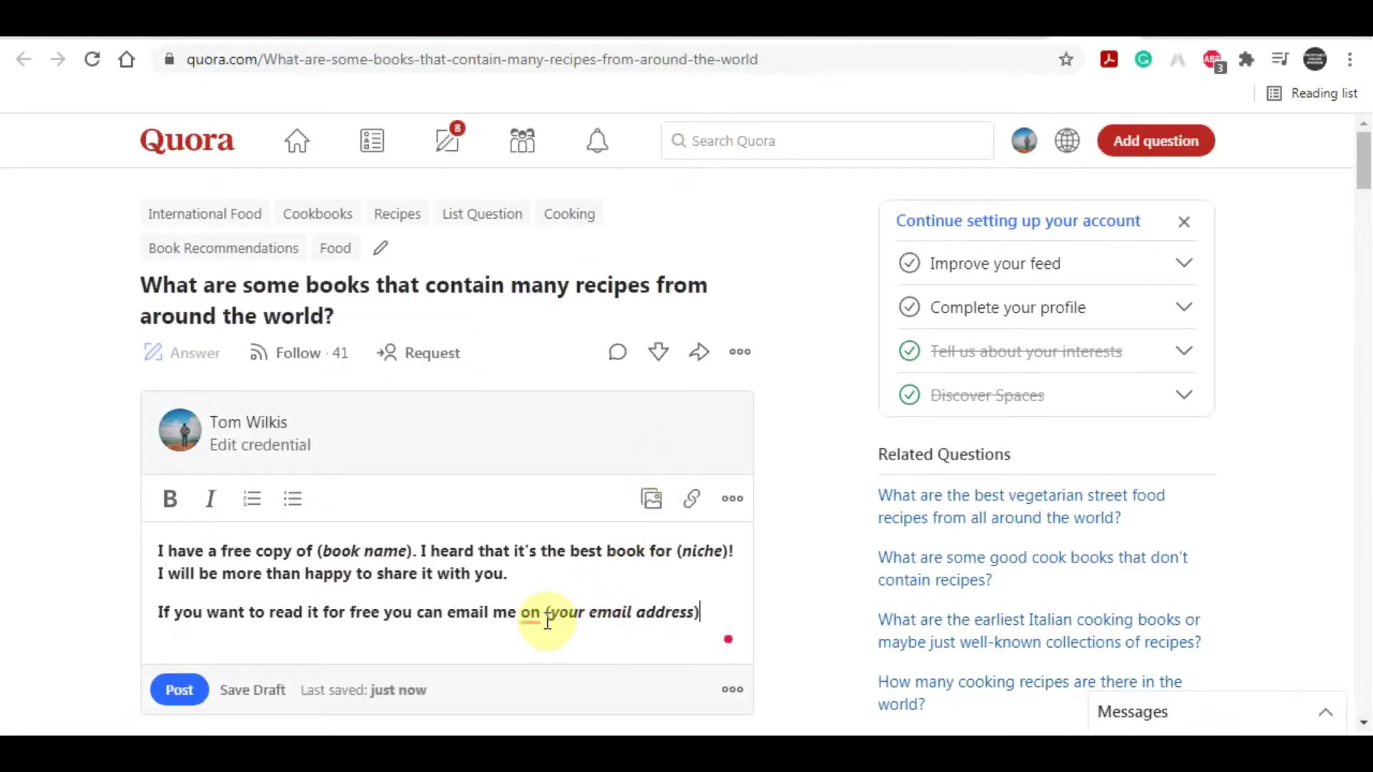
pyautogui.scroll(-2, 568, 596)
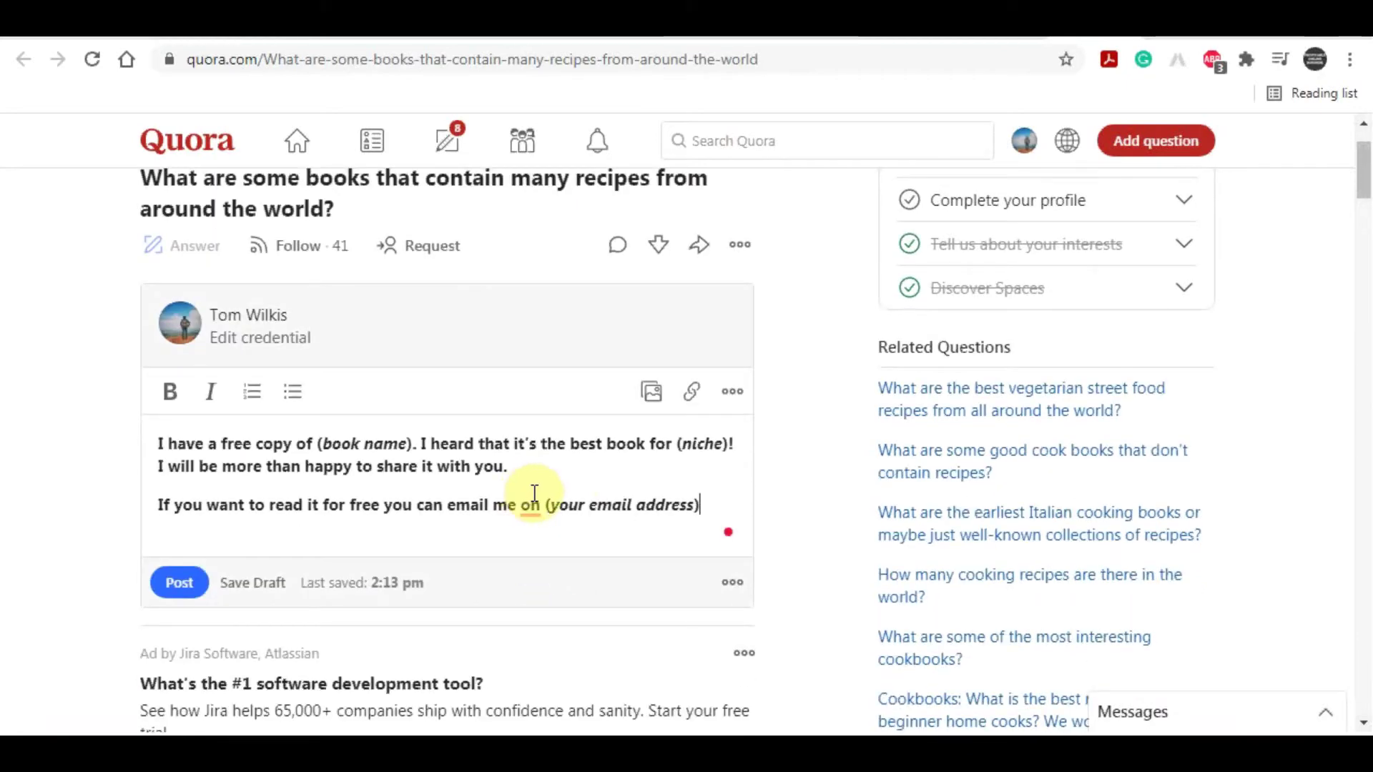
pyautogui.moveTo(534, 493)
pyautogui.click(531, 563)
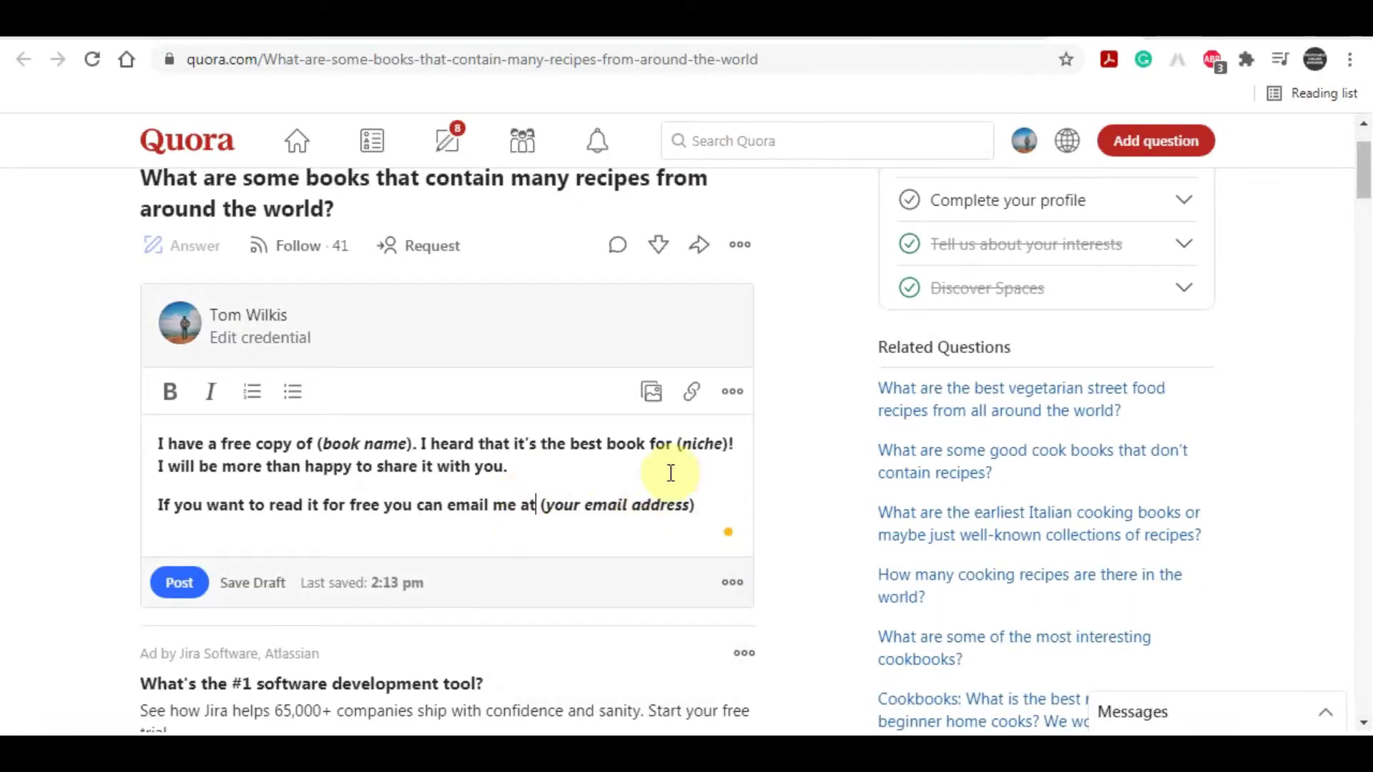
# Step: Remove bold from the whole answer, then highlight Audible's $15 commission per trial line
pyautogui.scroll(-2, 679, 472)
pyautogui.scroll(3, 680, 460)
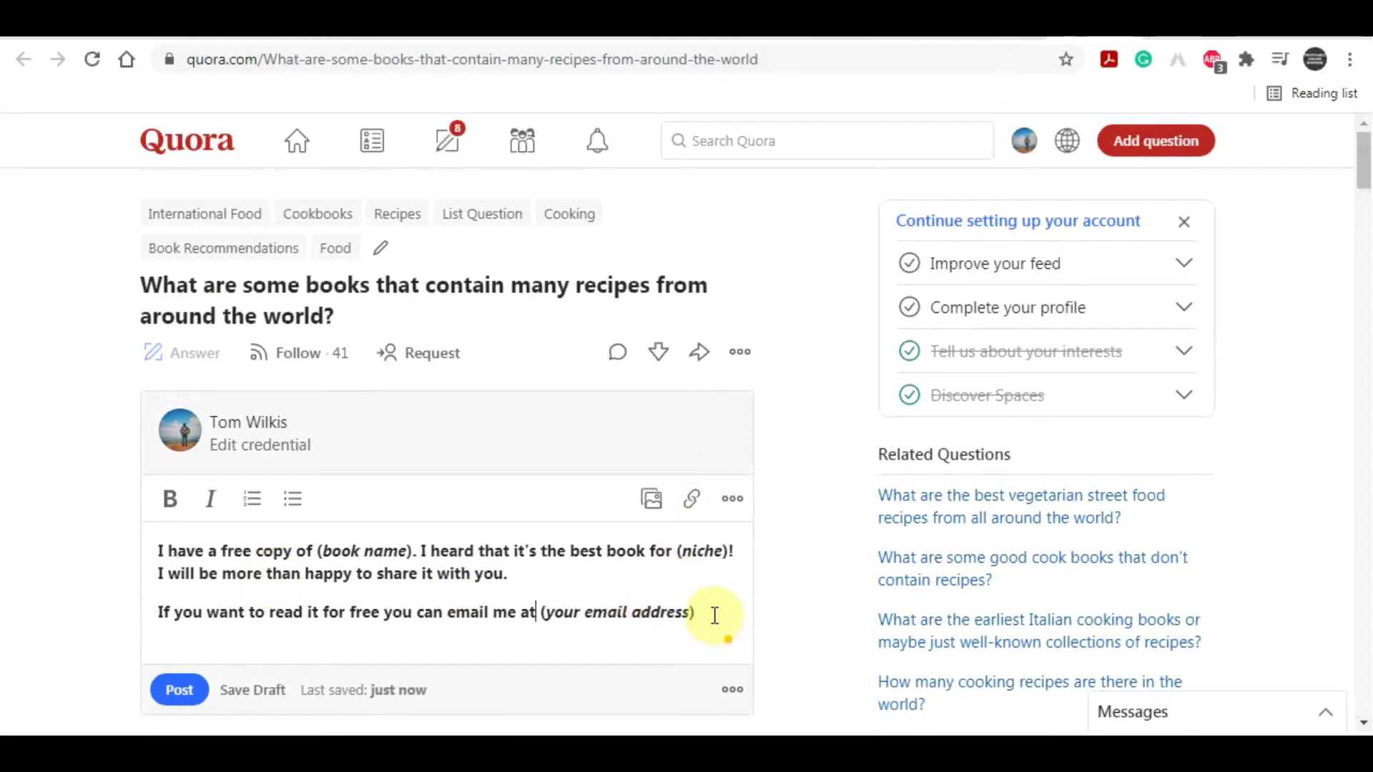
pyautogui.moveTo(715, 614); pyautogui.dragTo(166, 547)
pyautogui.click(170, 498)
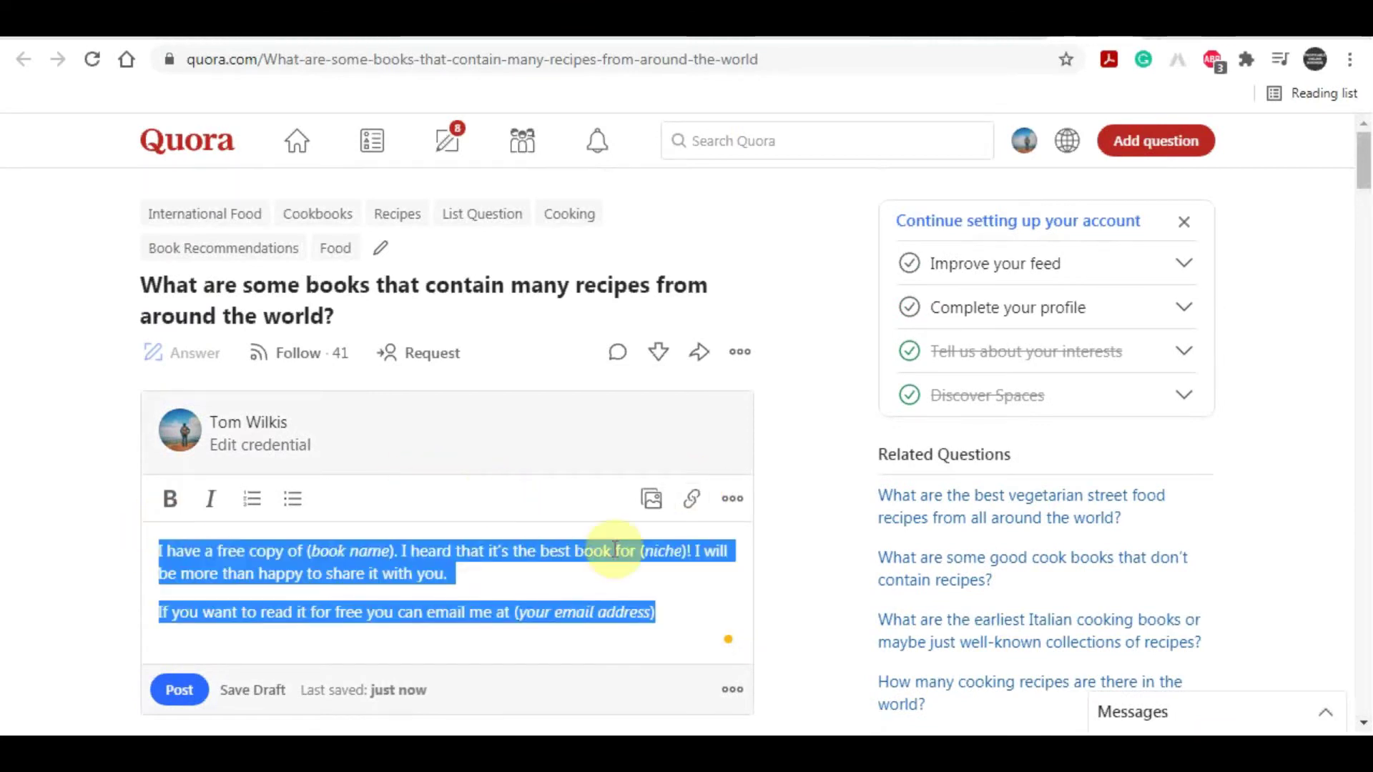
pyautogui.click(623, 570)
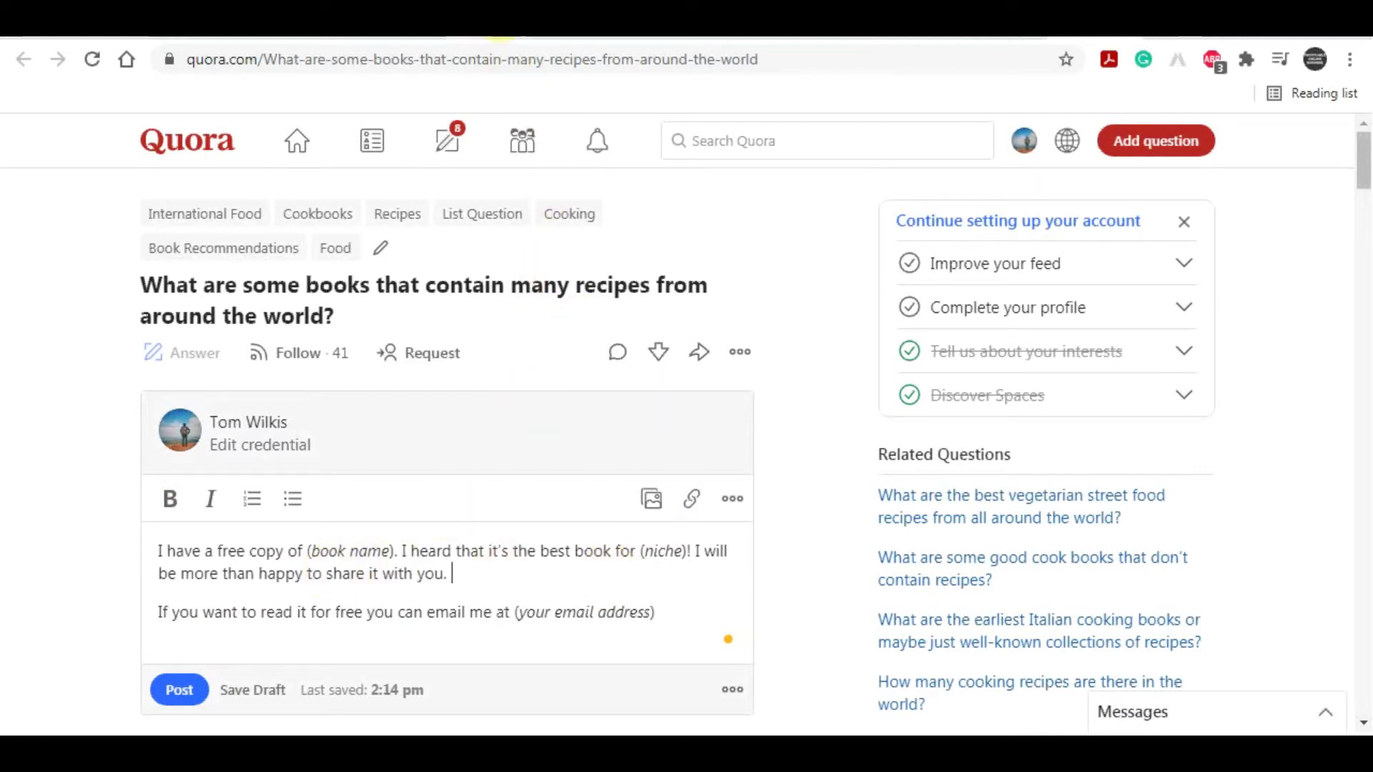
pyautogui.click(536, 25)
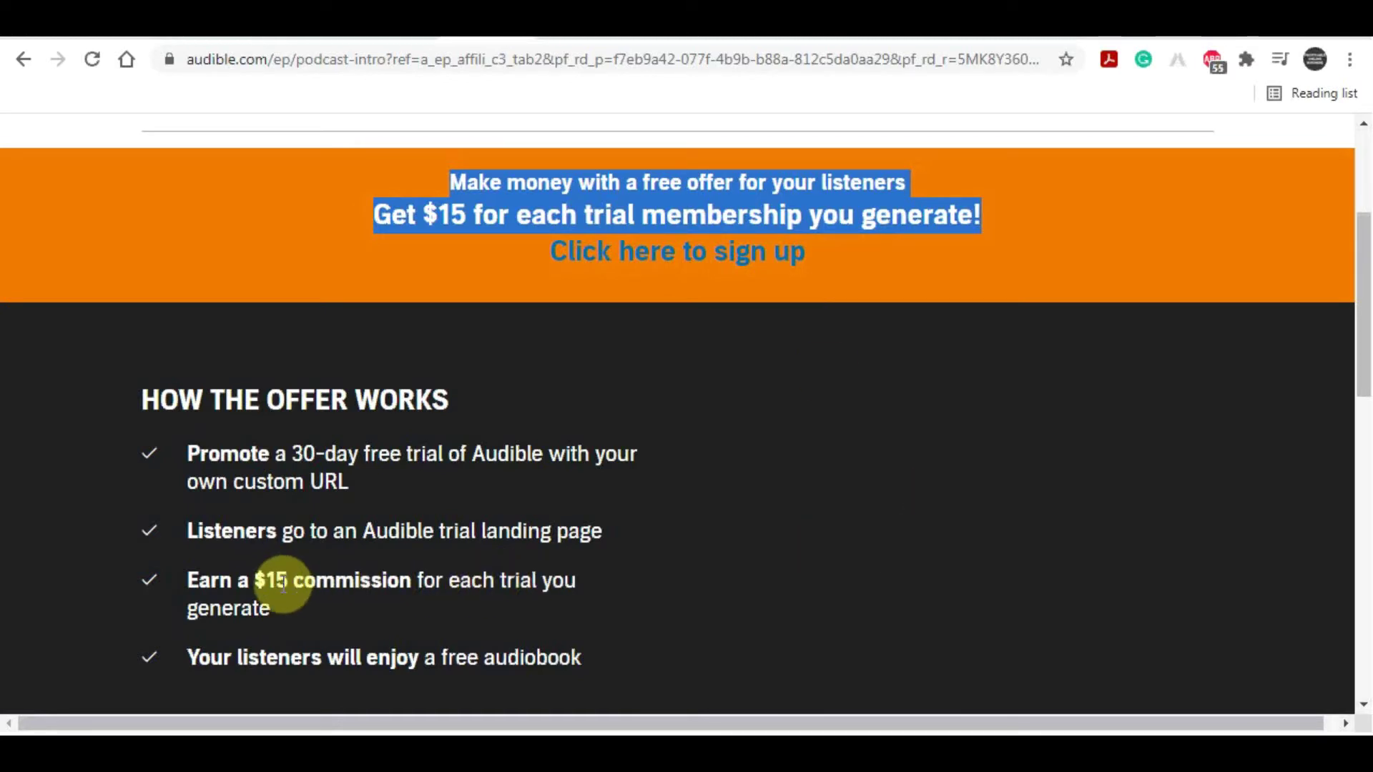
pyautogui.moveTo(189, 575); pyautogui.dragTo(281, 604)
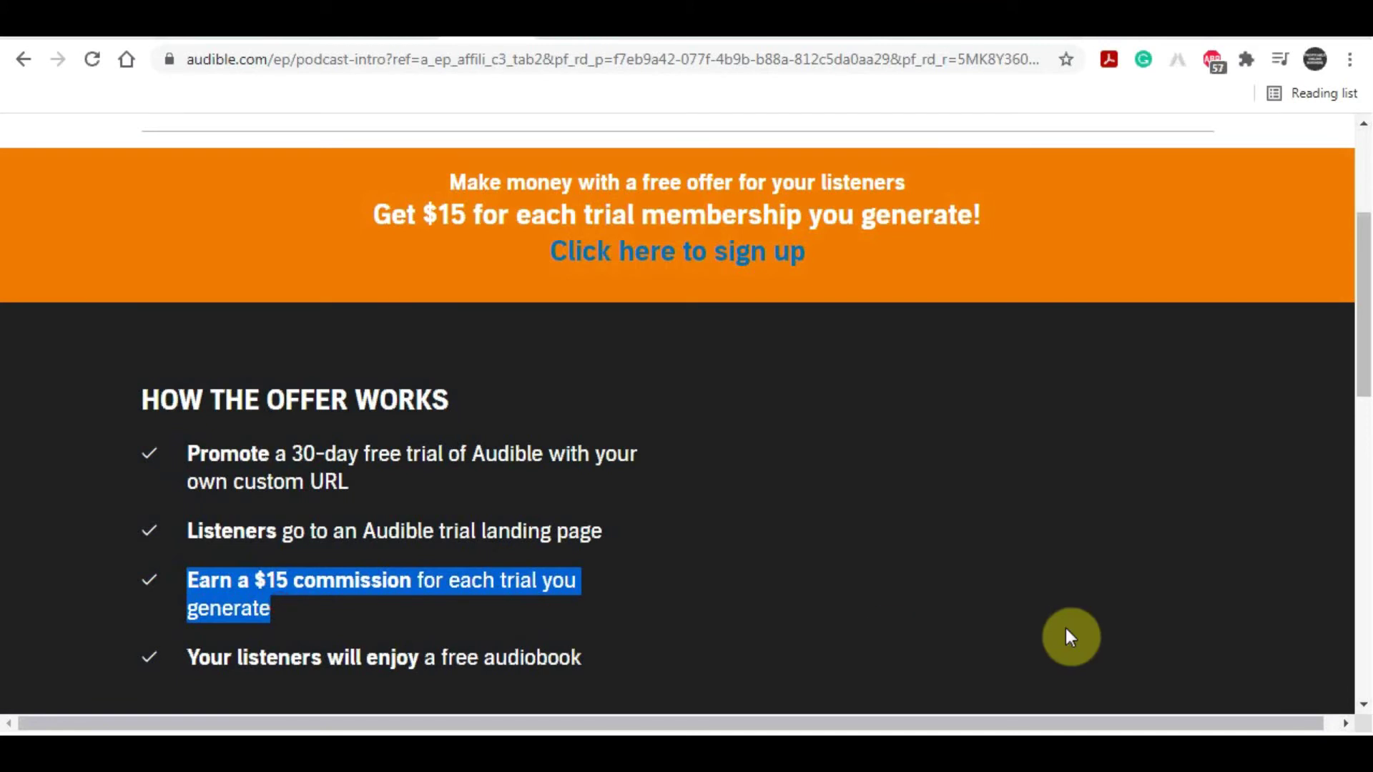